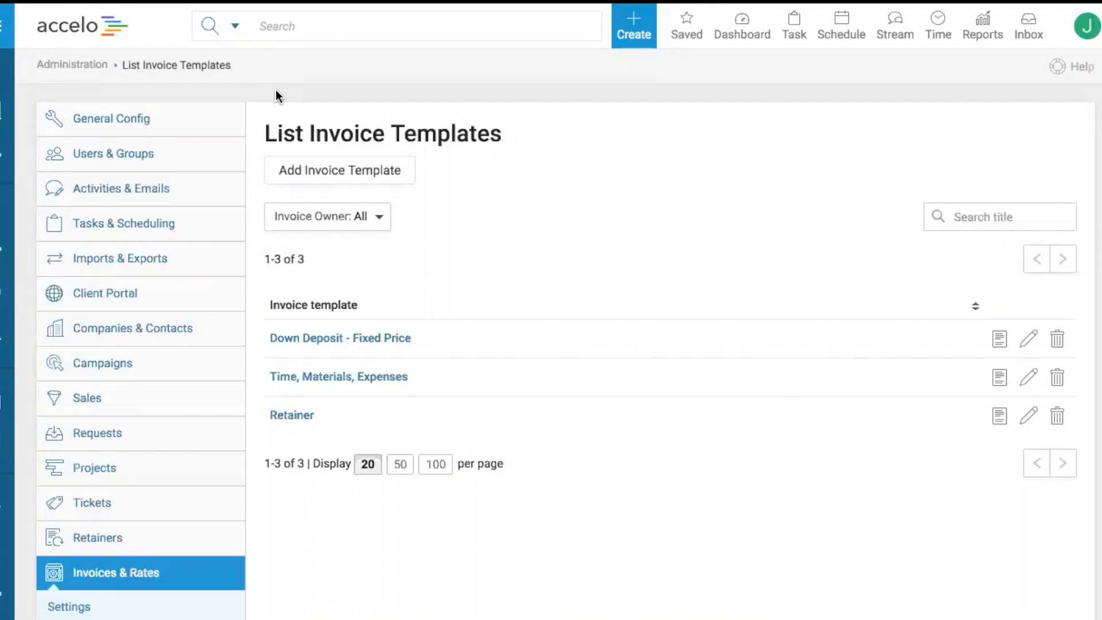
Open the "Down Deposit - Fixed Price" invoice template for editing.
mouse_move(3, 27)
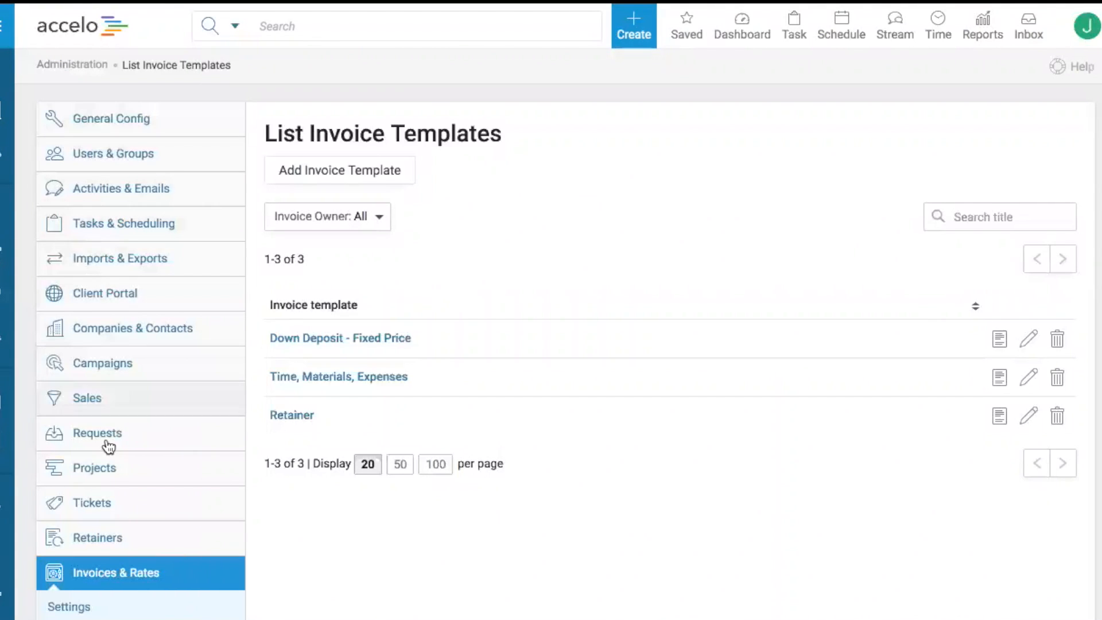
scroll(112, 510, "down", 5)
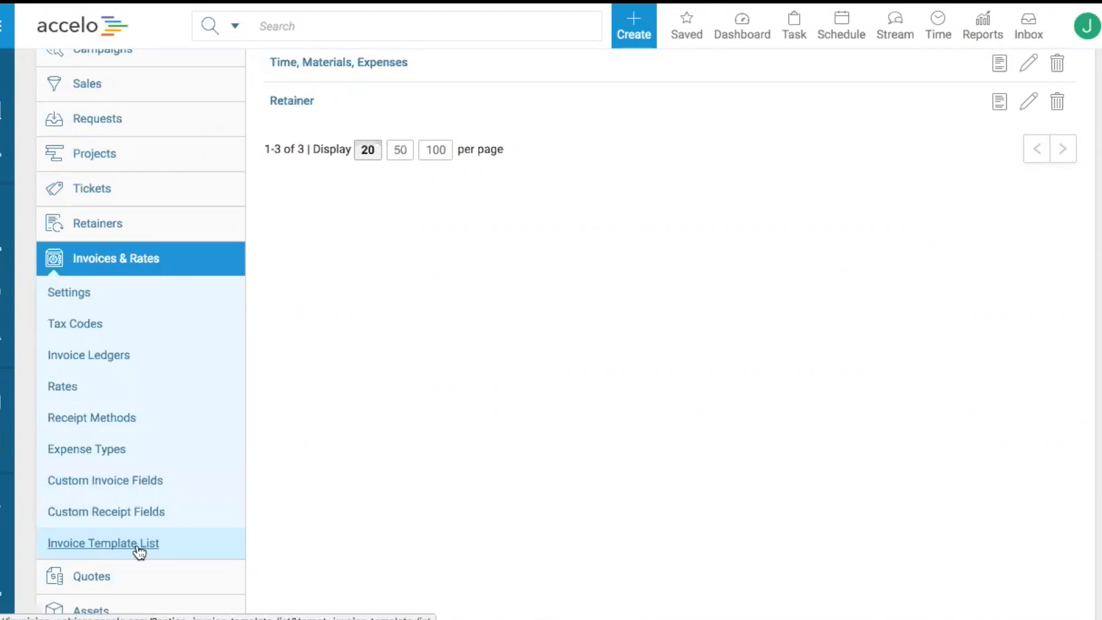
scroll(440, 530, "up", 1)
scroll(439, 531, "up", 5)
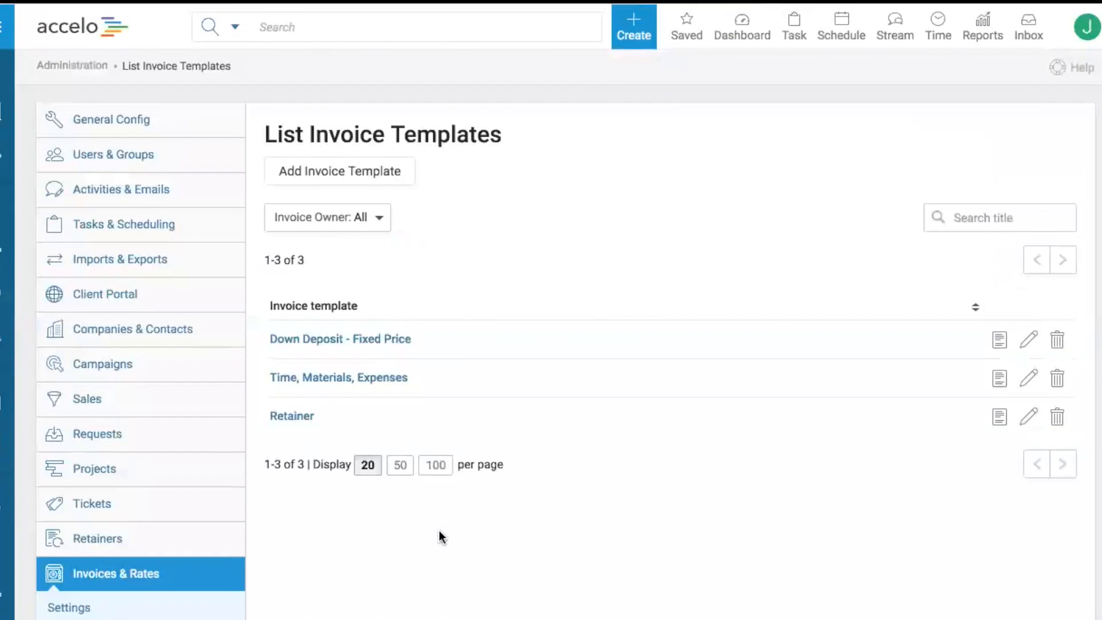
left_click(343, 338)
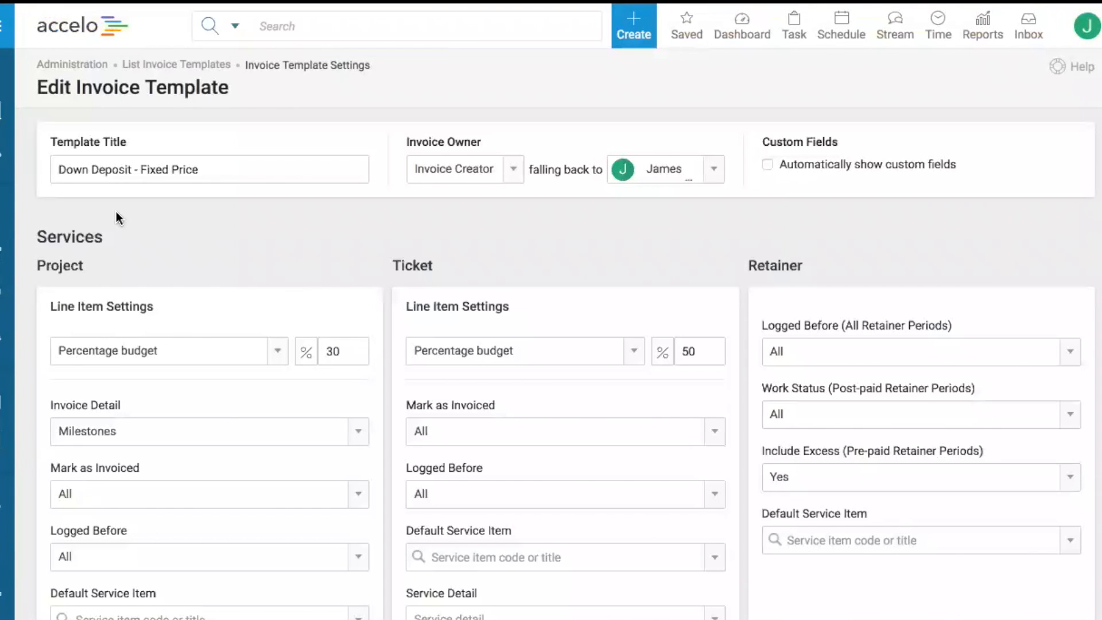
Examine the Project service options for line item settings, Mark as Invoiced and Invoice Detail without changing them.
scroll(81, 238, "down", 2)
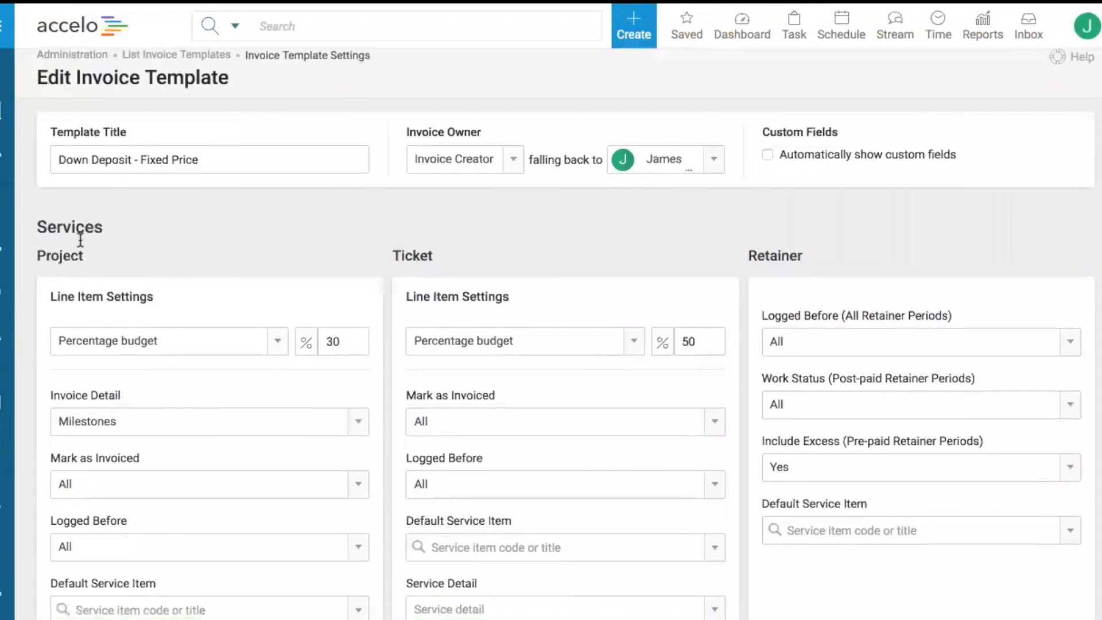
scroll(80, 242, "down", 1)
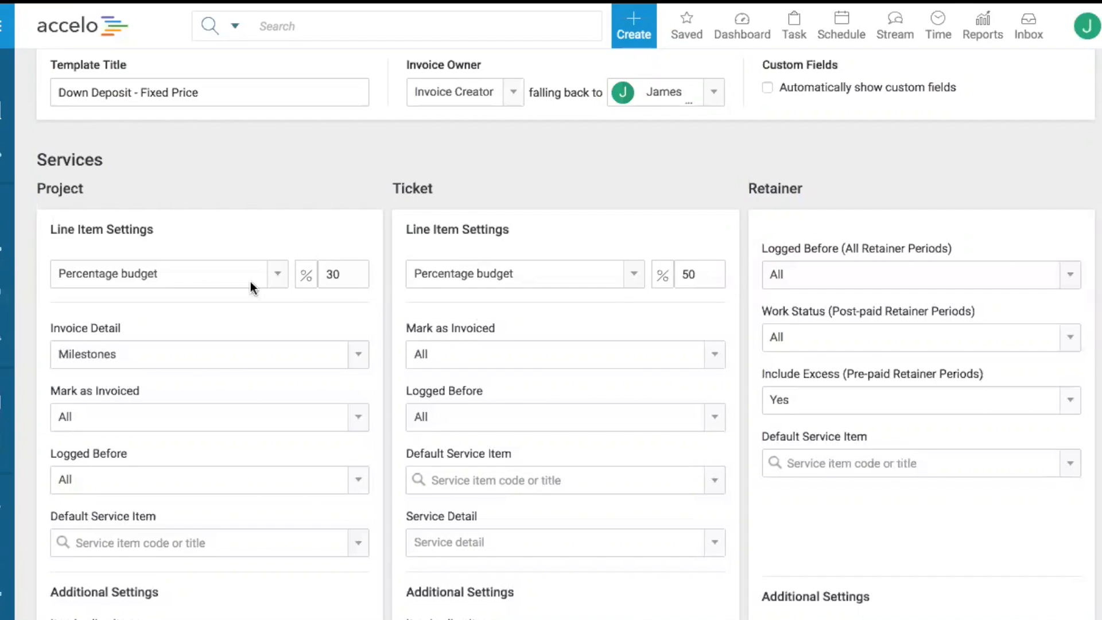
left_click(274, 277)
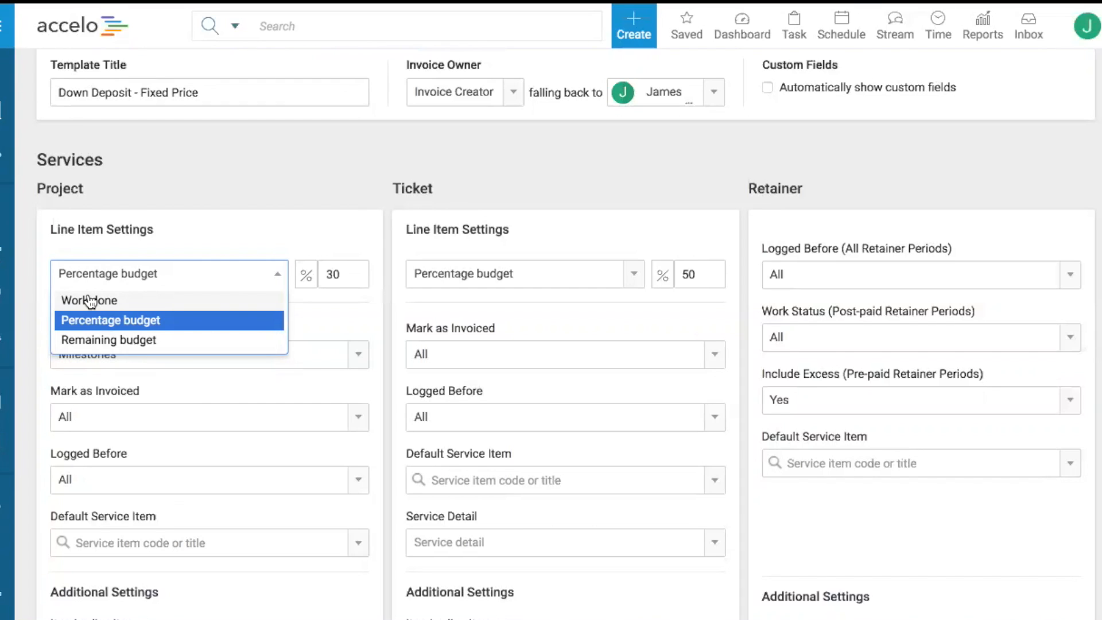
left_click(337, 225)
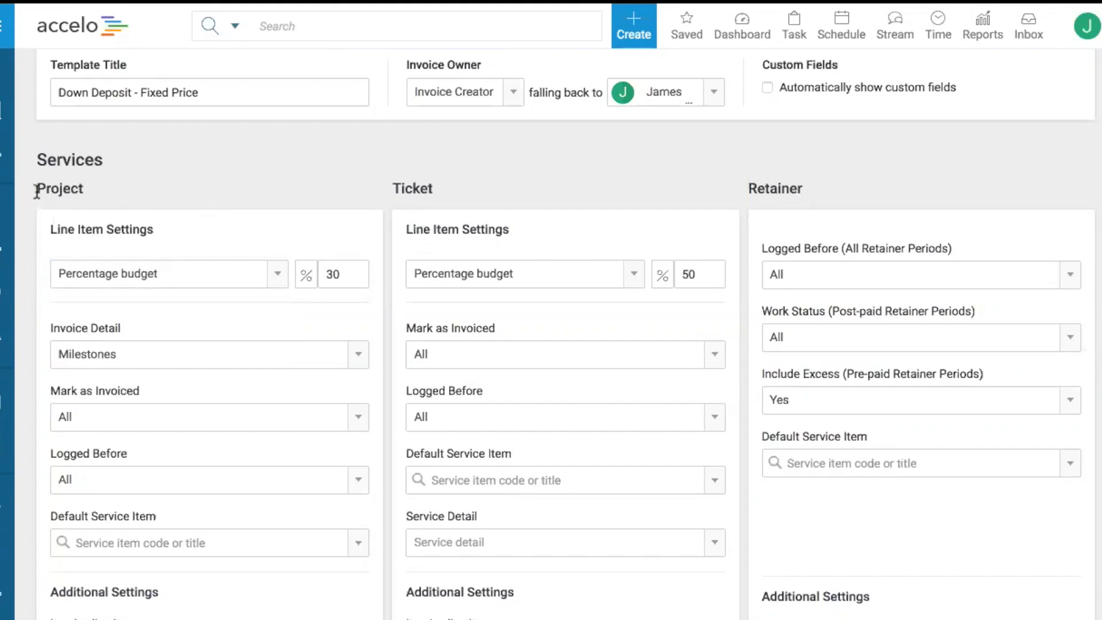
scroll(814, 231, "down", 3)
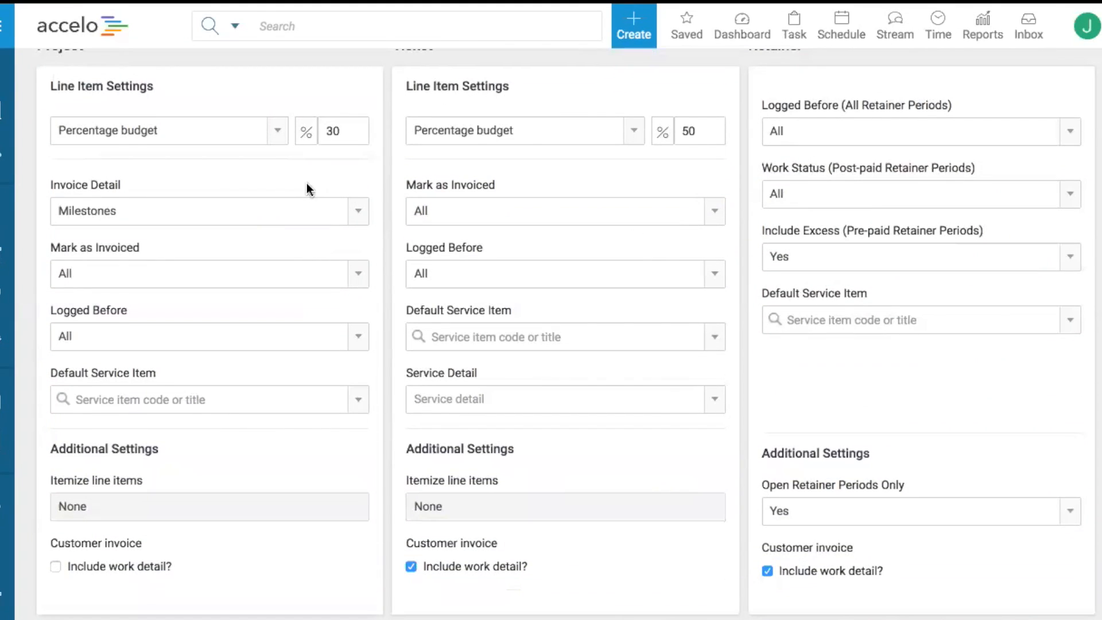
left_click(105, 274)
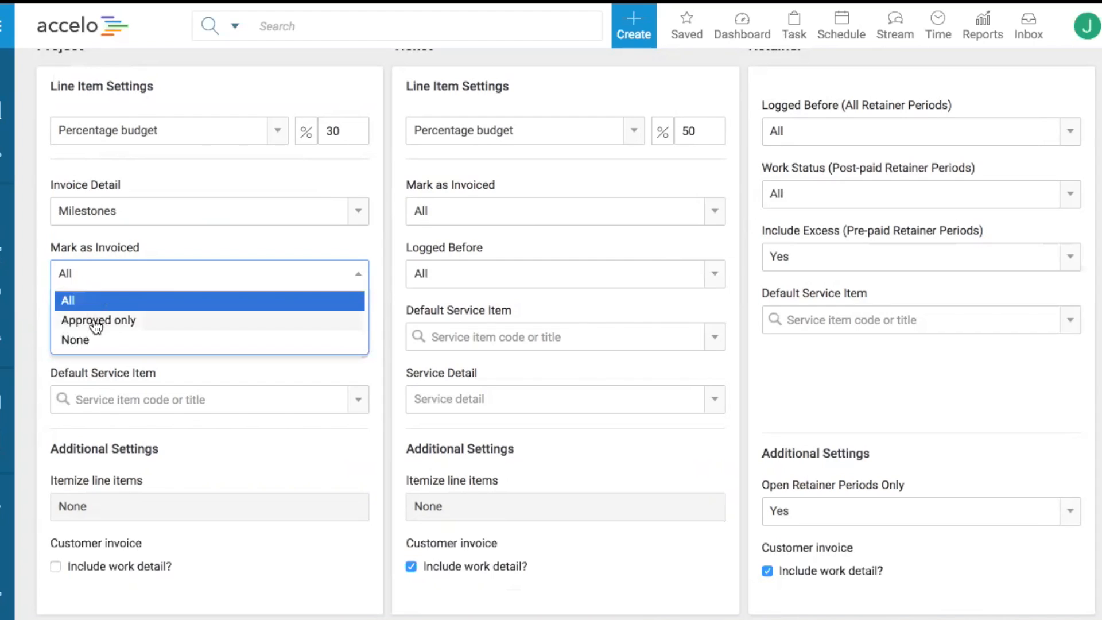
left_click(319, 242)
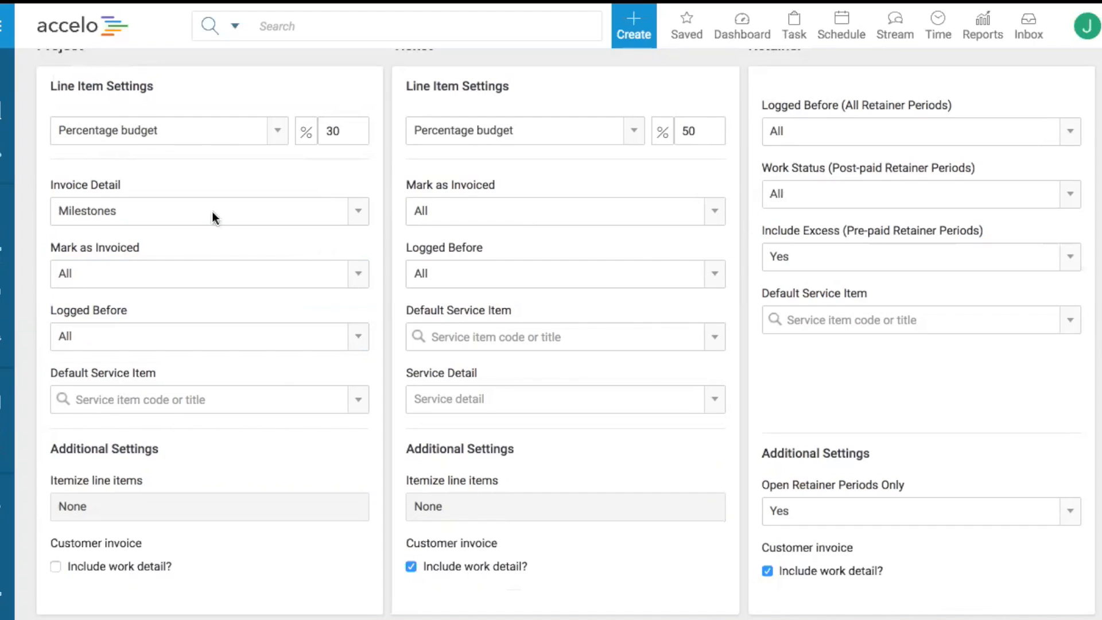
left_click(197, 215)
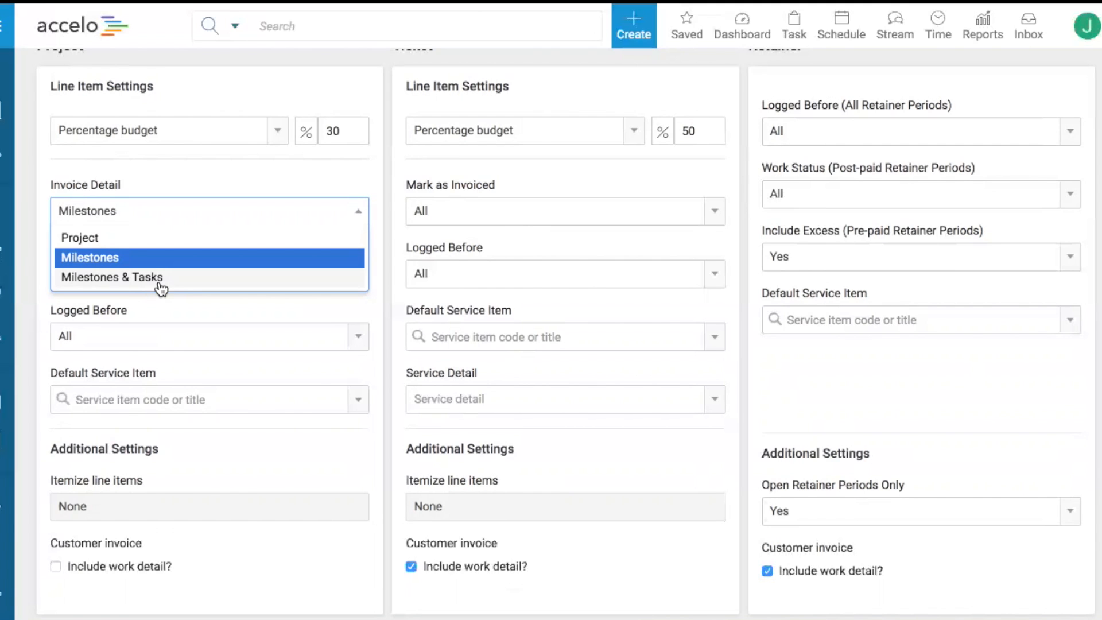
left_click(38, 231)
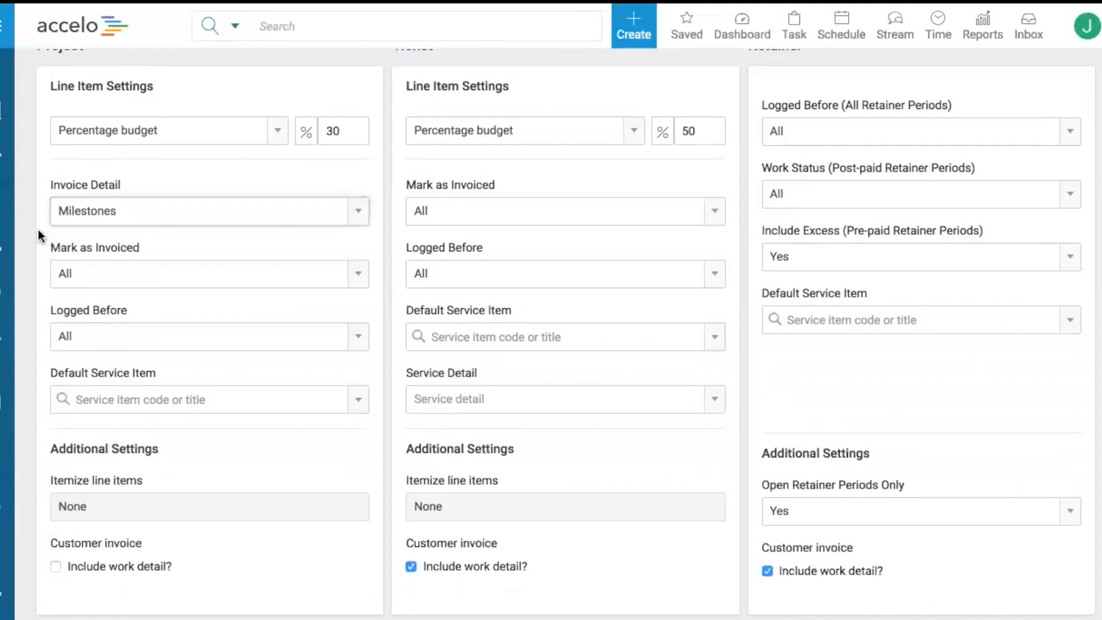
Review the template's Materials & Expenses, Work Summary, and Defaults & Email Template sections.
scroll(37, 229, "down", 8)
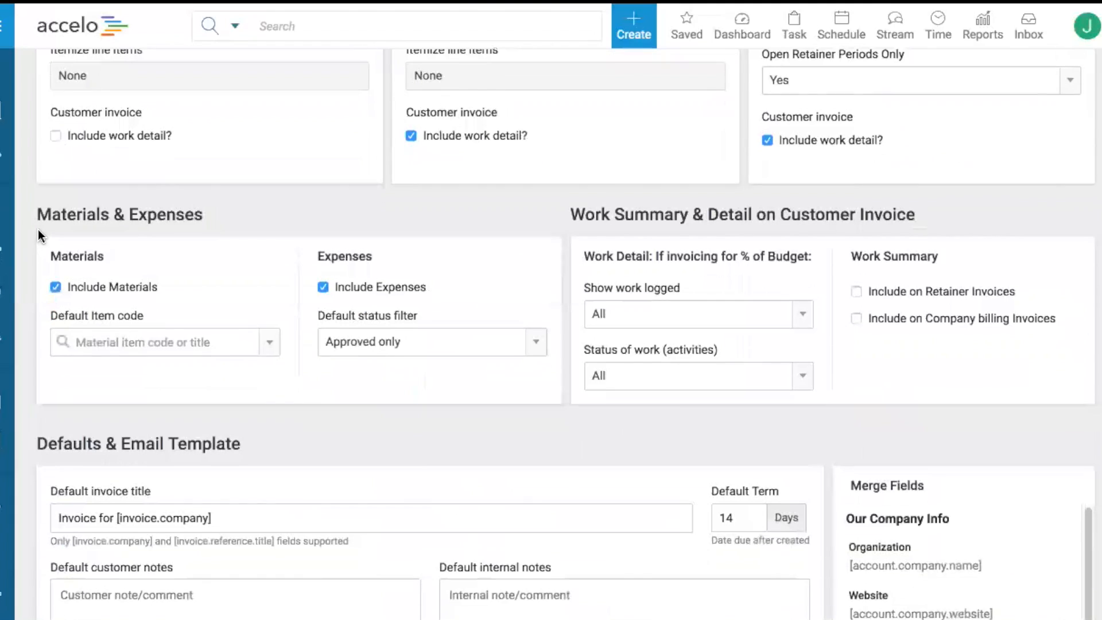
scroll(38, 229, "down", 2)
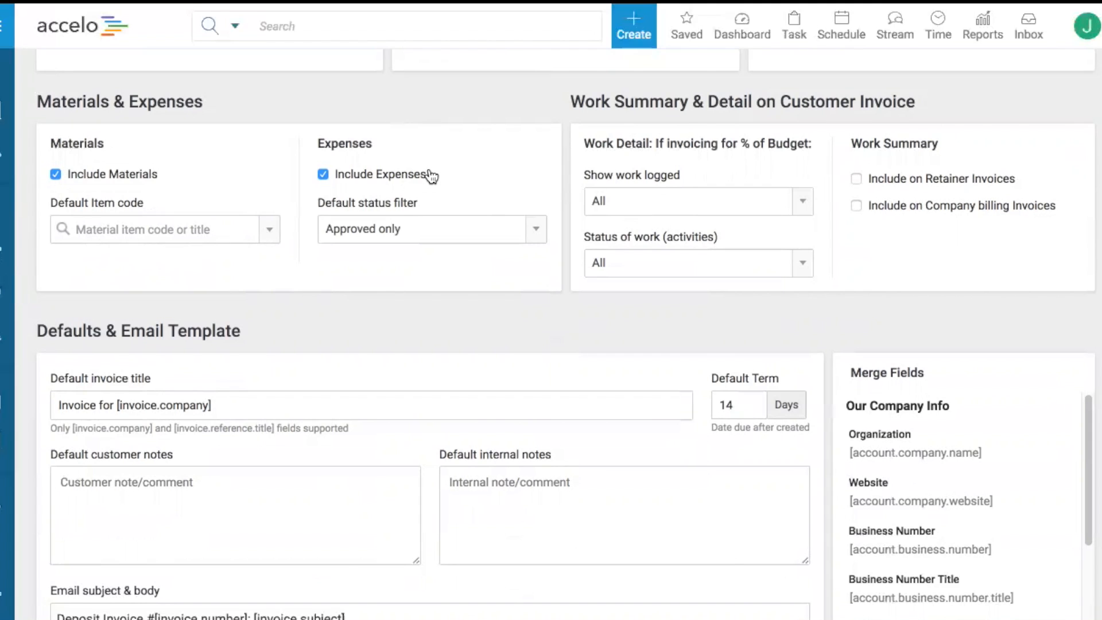
scroll(55, 207, "down", 2)
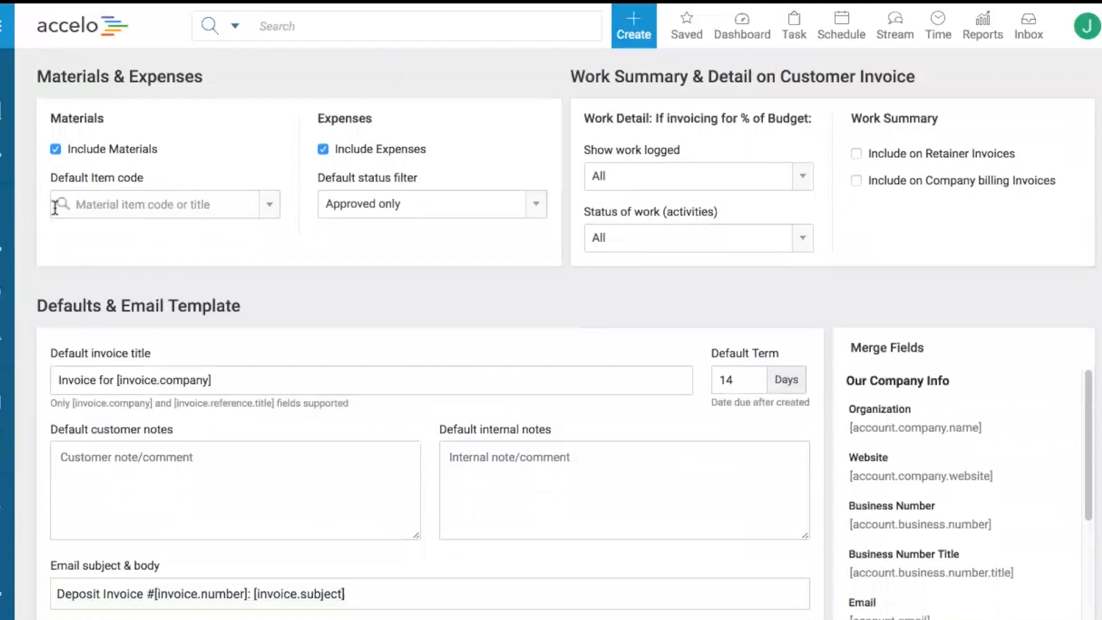
scroll(54, 206, "down", 3)
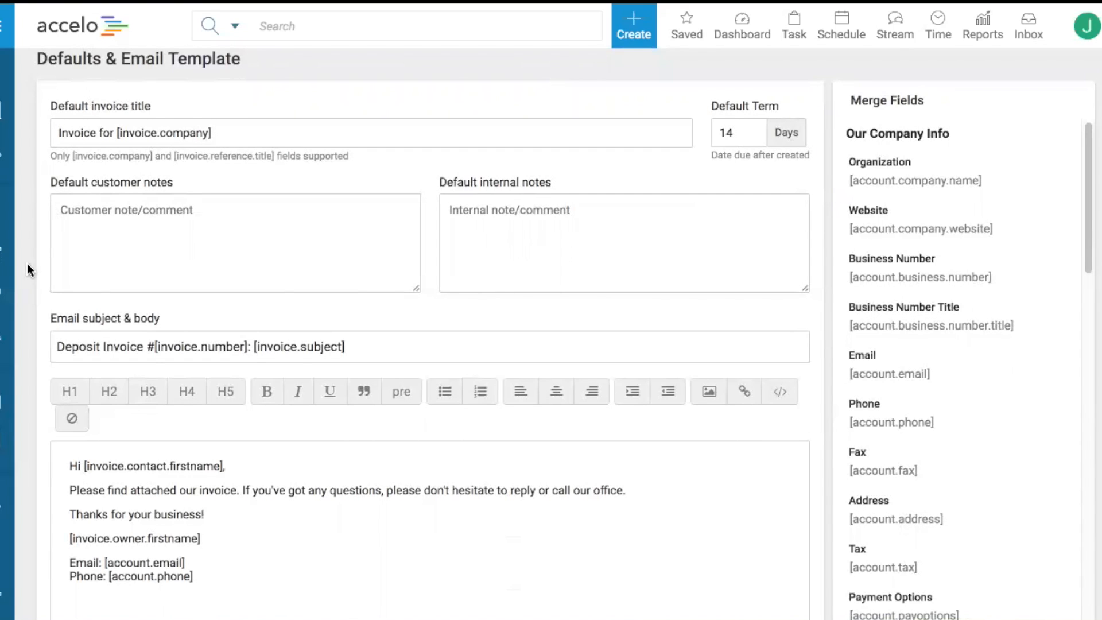
scroll(54, 344, "down", 3)
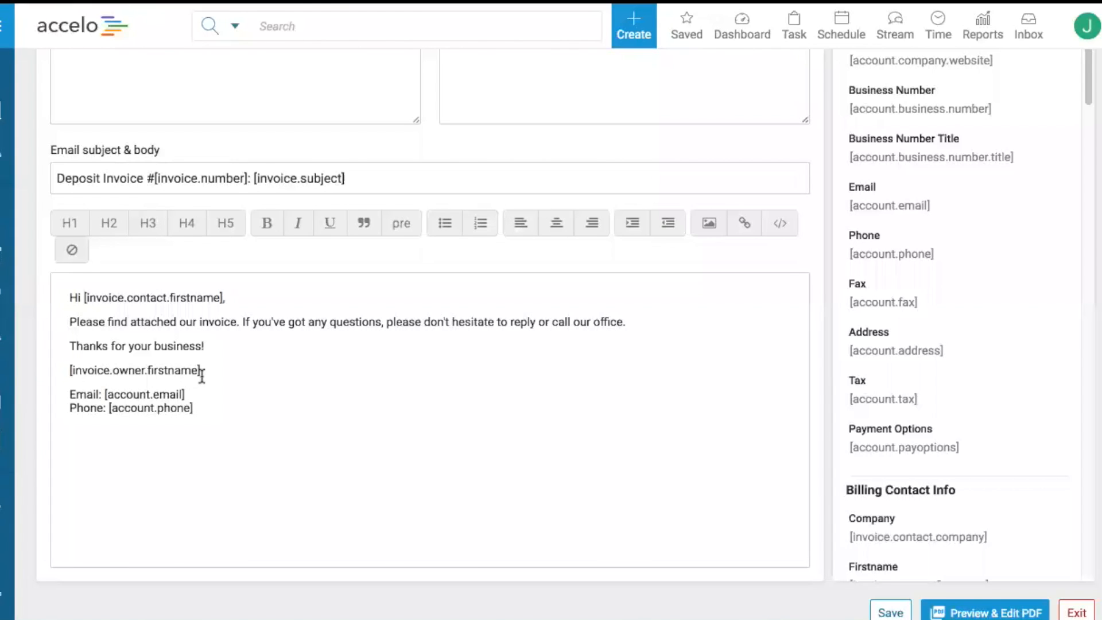
Open the template's PDF layout for editing and set the invoice font to Roboto in the style settings.
left_click(958, 612)
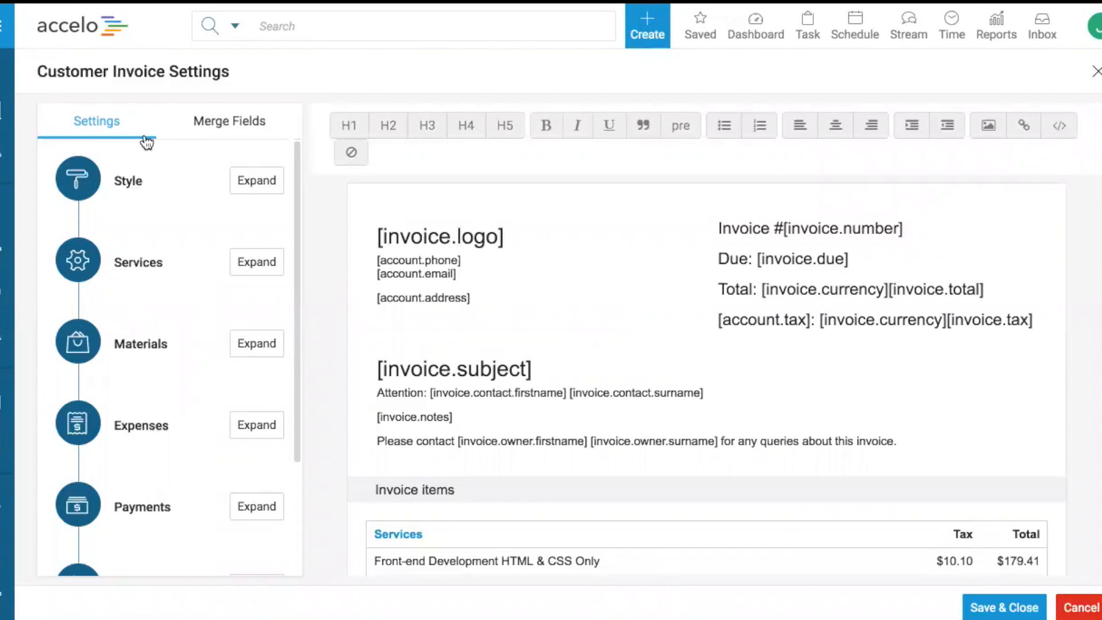
left_click(263, 188)
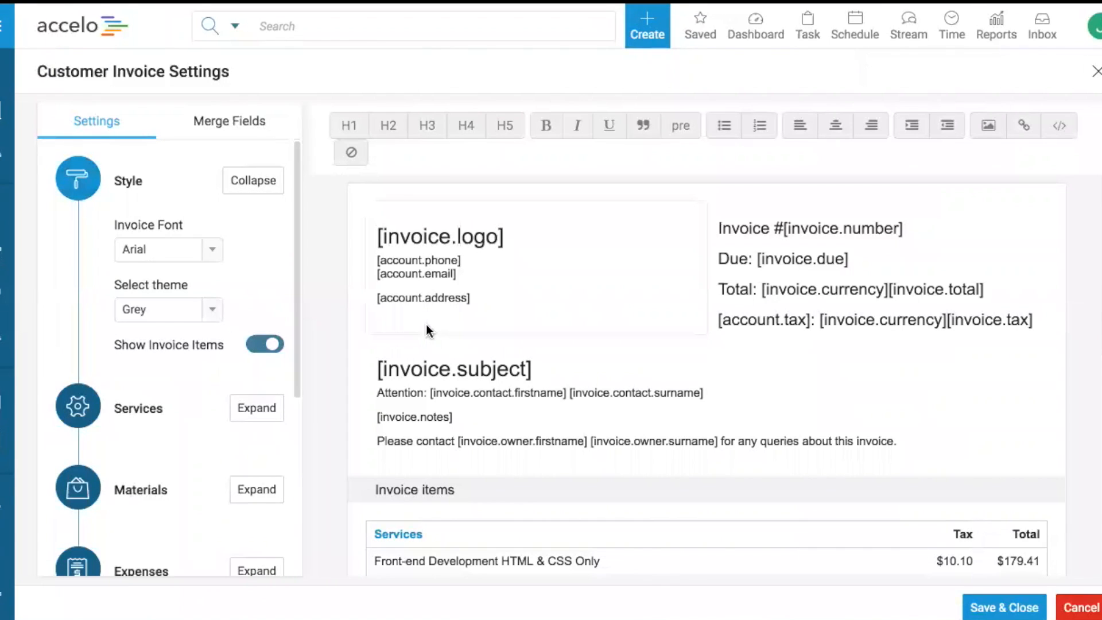
left_click(165, 248)
left_click(243, 257)
left_click(176, 247)
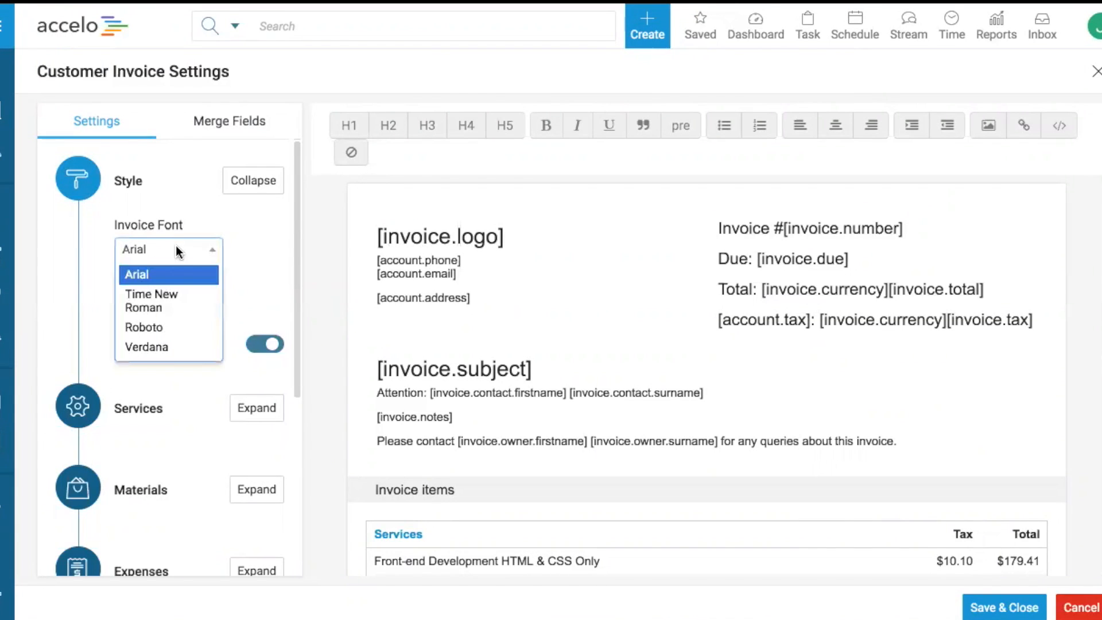
left_click(149, 328)
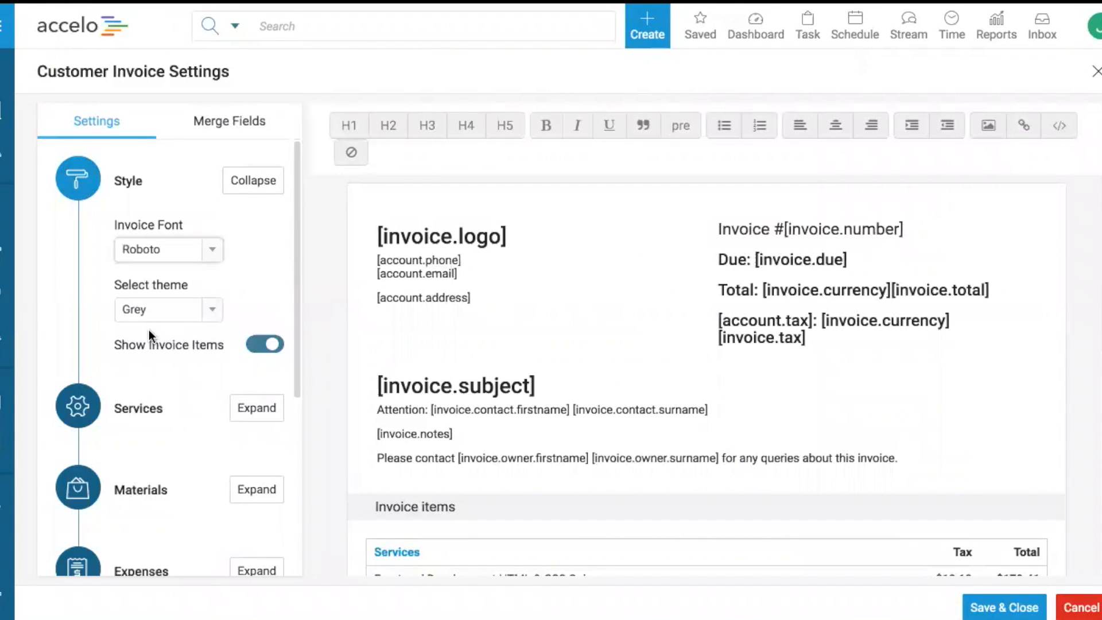
left_click(235, 181)
Examine the Services and Work Detail display settings alongside the invoice items and totals in the PDF preview.
scroll(514, 393, "down", 3)
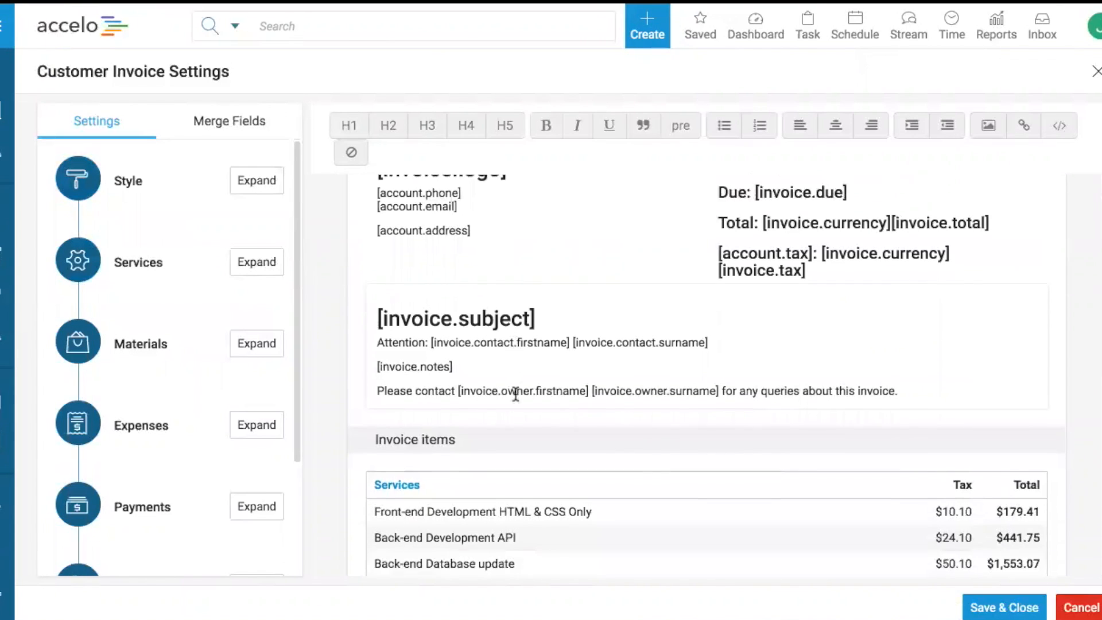
scroll(217, 347, "down", 3)
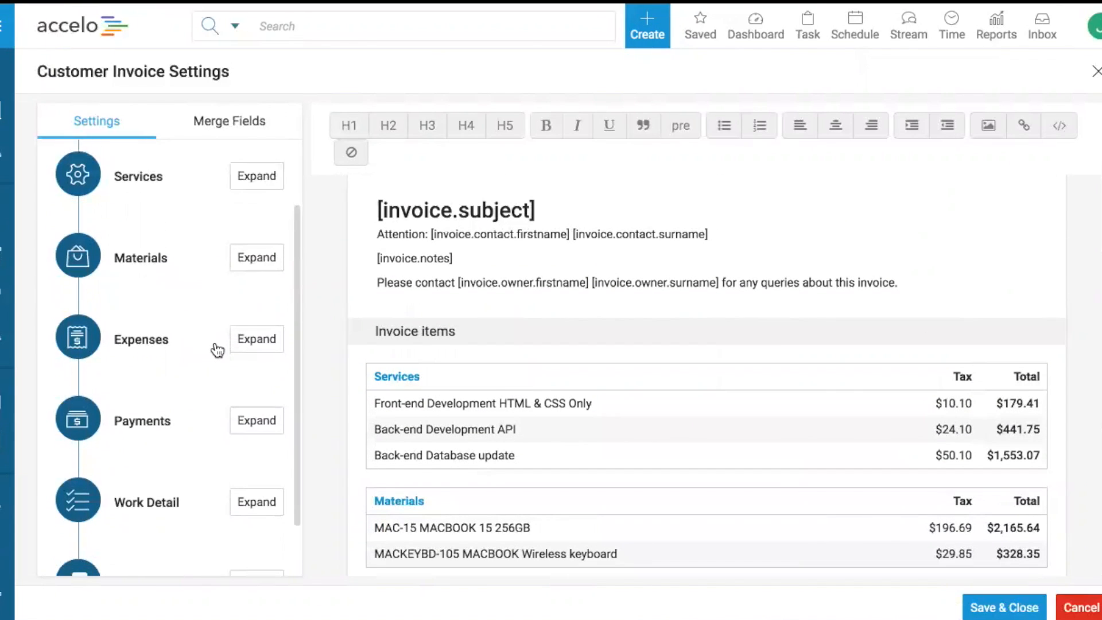
left_click(256, 178)
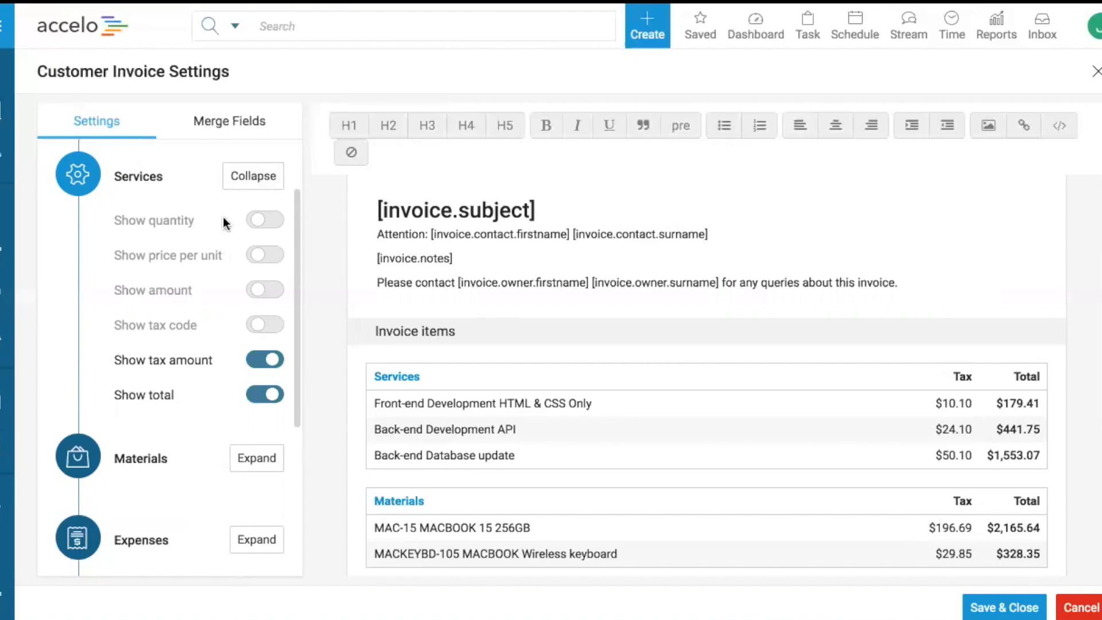
left_click(246, 183)
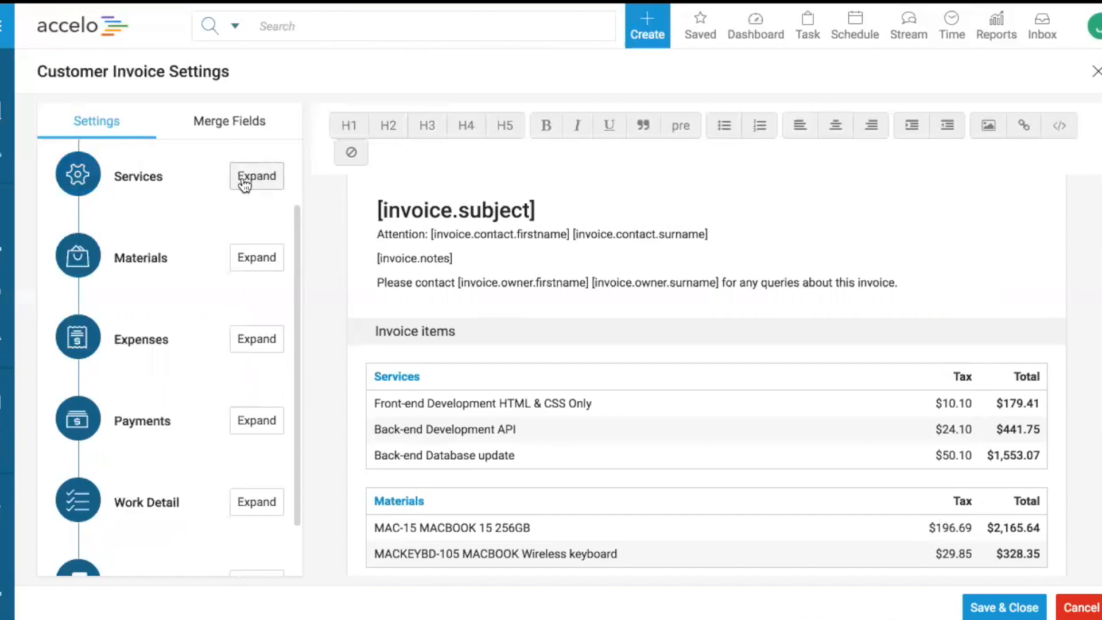
scroll(226, 394, "down", 1)
left_click(270, 443)
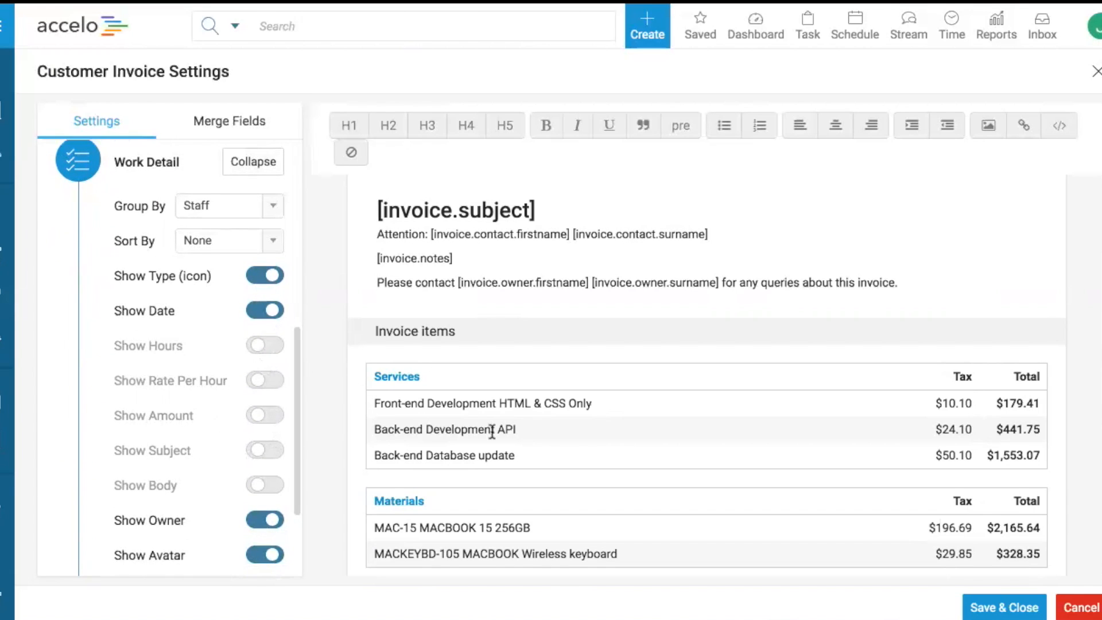
scroll(492, 431, "down", 6)
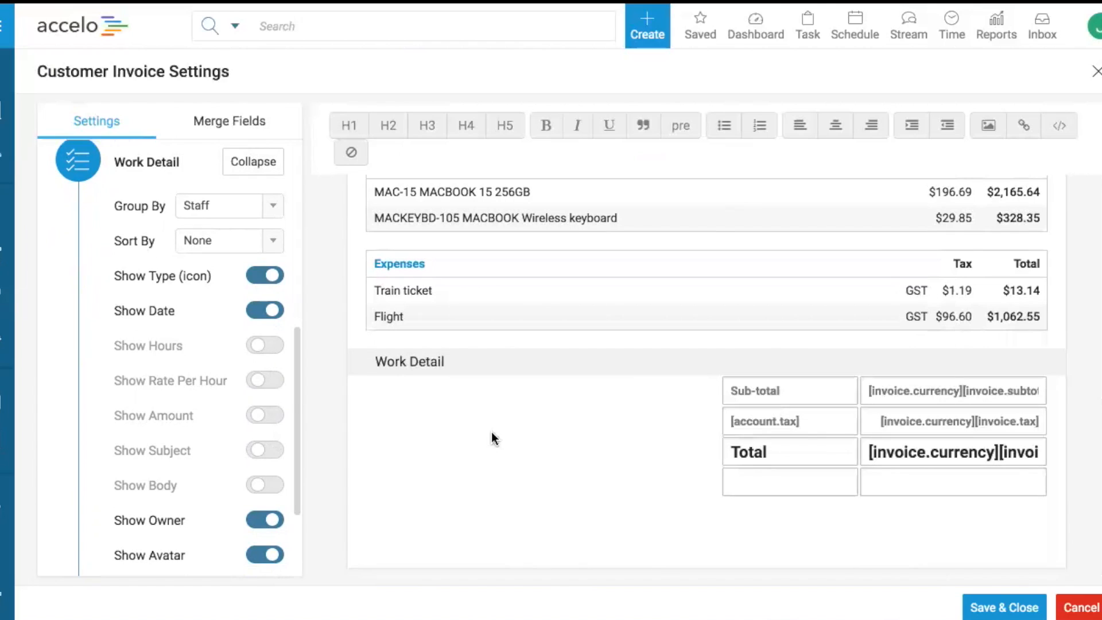
scroll(394, 403, "up", 4)
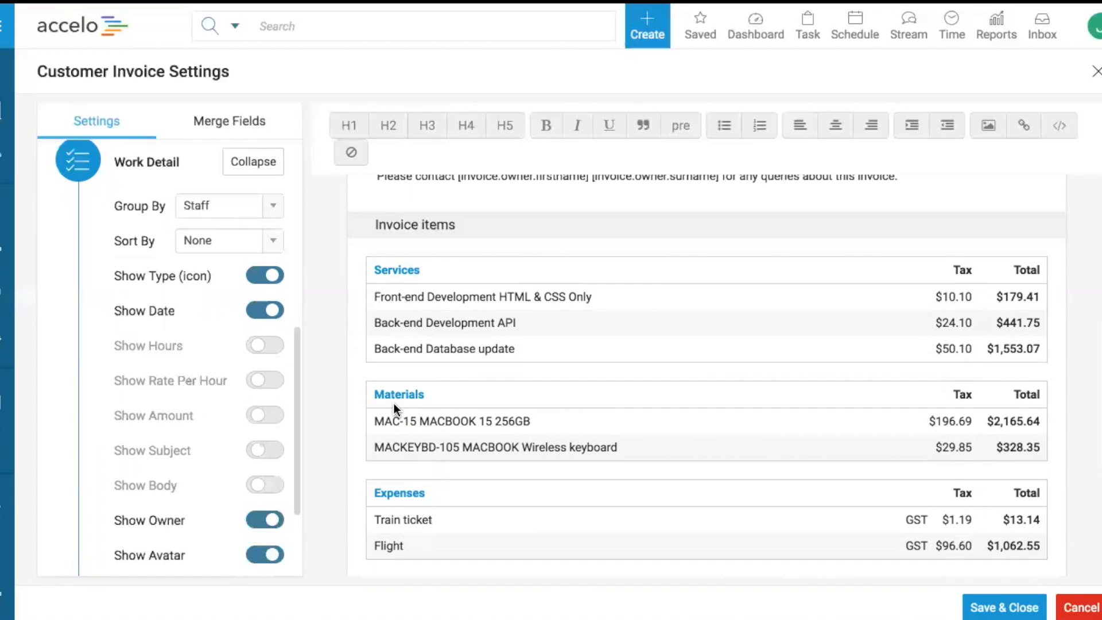
Review the available merge fields and highlight the ones in the invoice's logo/contact block and number/due/total block.
left_click(207, 143)
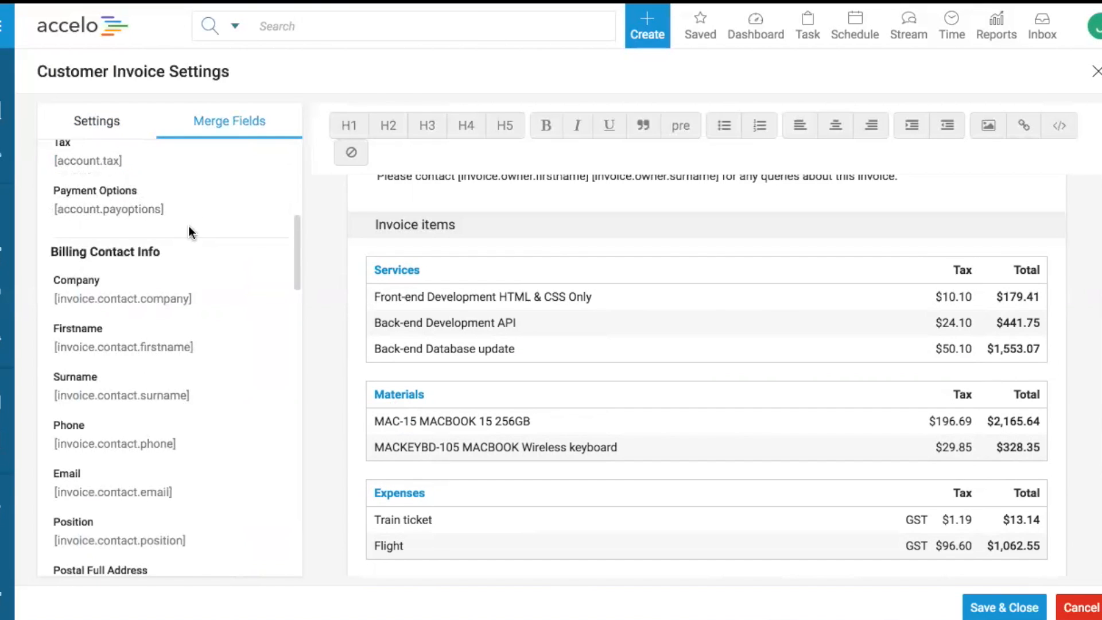
scroll(189, 226, "up", 7)
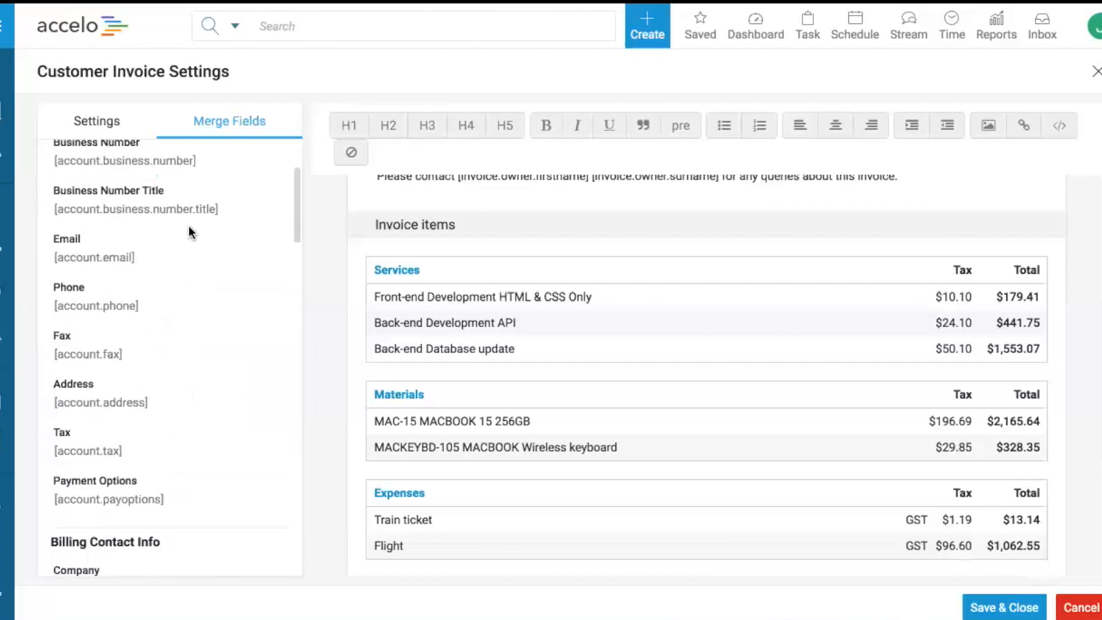
scroll(524, 360, "up", 5)
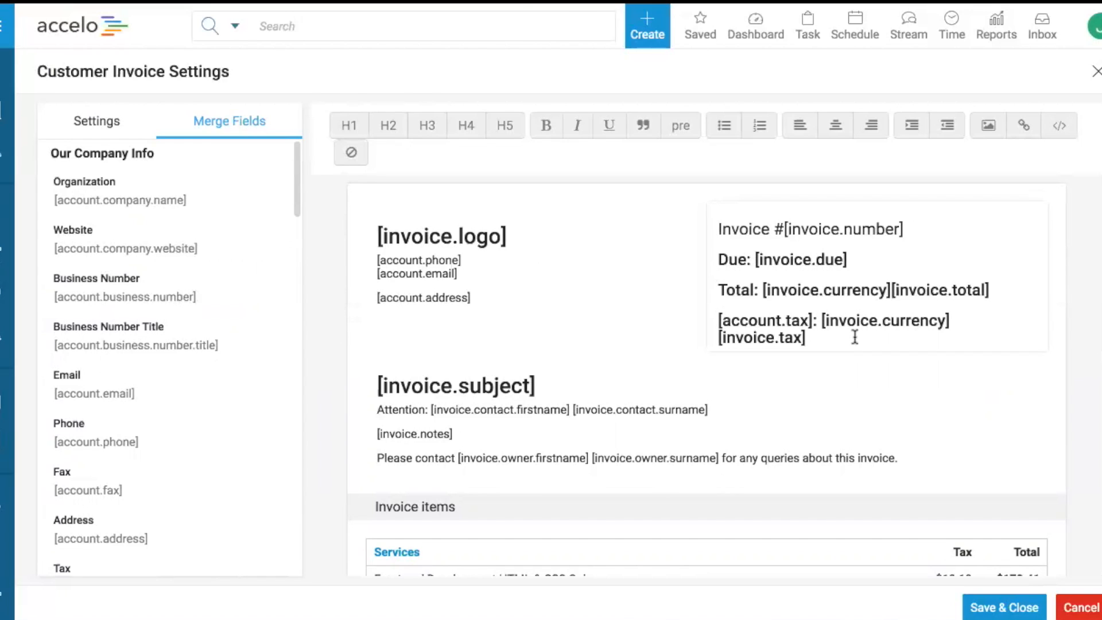
left_click(480, 283)
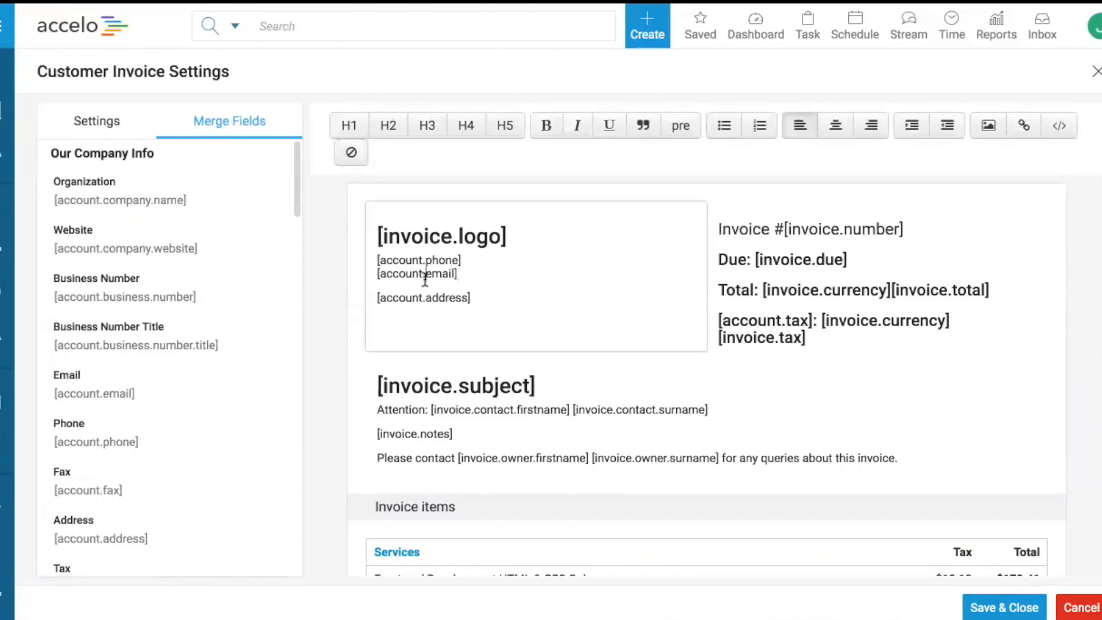
left_click_drag(484, 308, 359, 241)
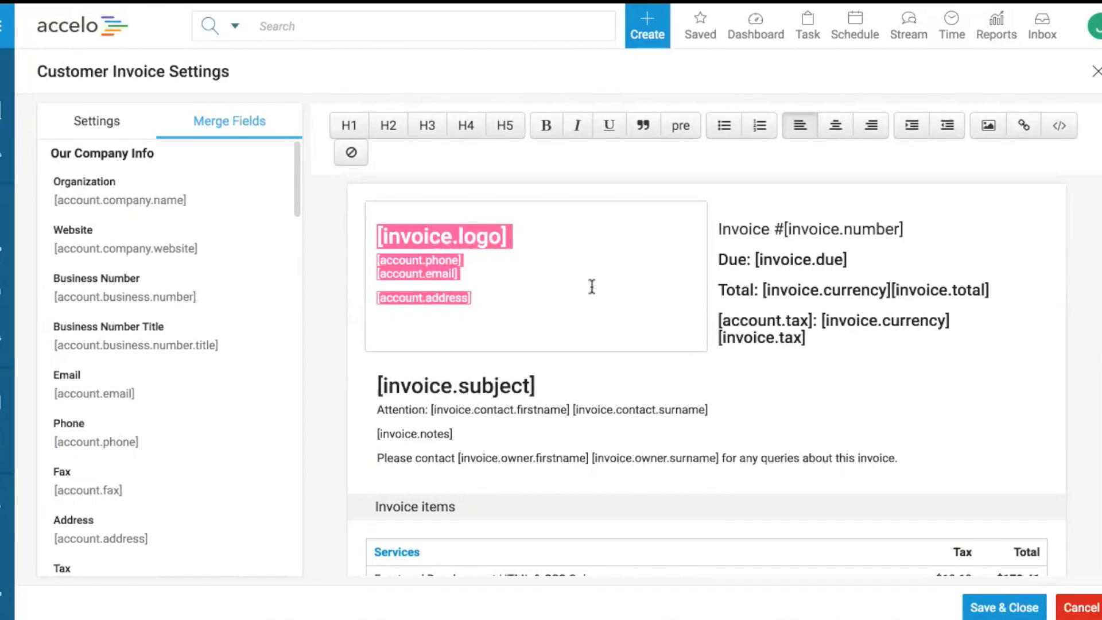
left_click_drag(832, 334, 709, 223)
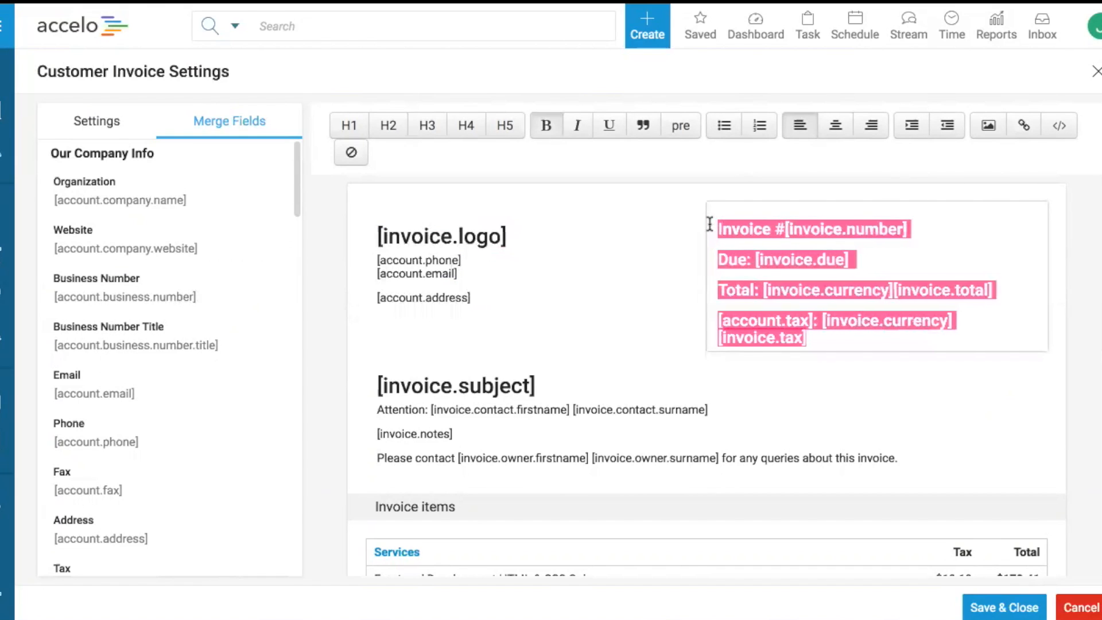
Format the invoice number, due and total block as H5 and turn the invoice notes field into a bulleted list.
left_click(505, 128)
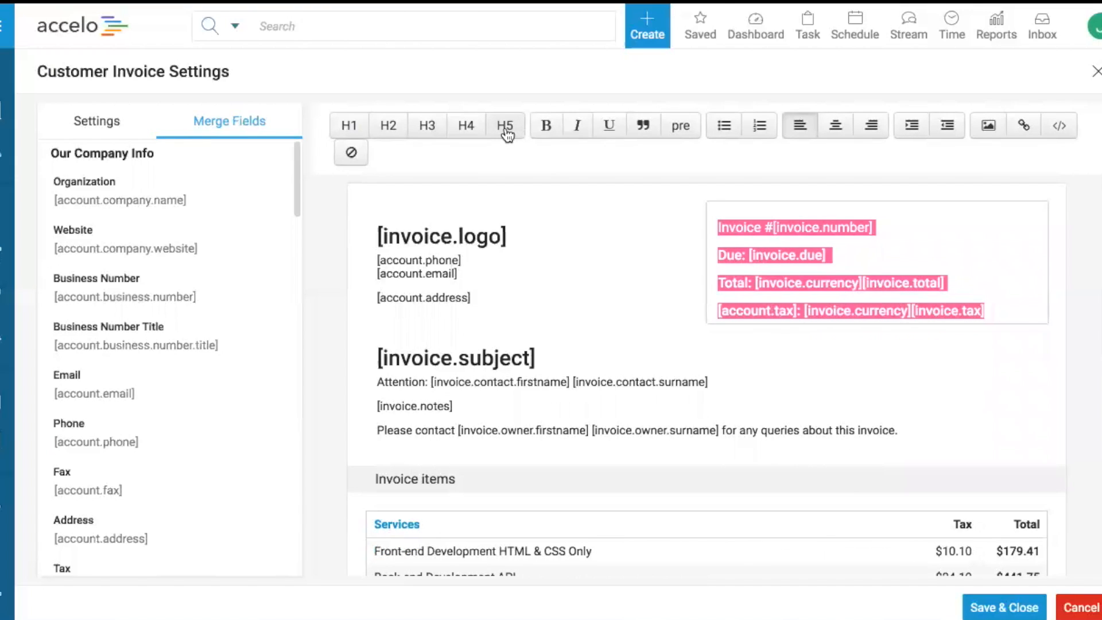
left_click(430, 405)
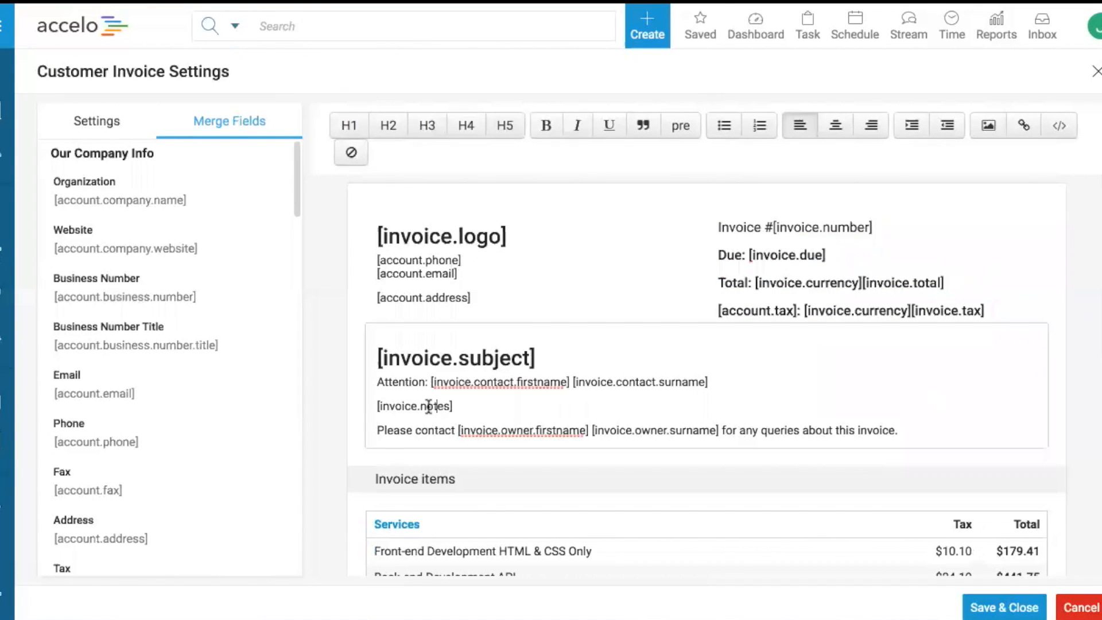
left_click(377, 406)
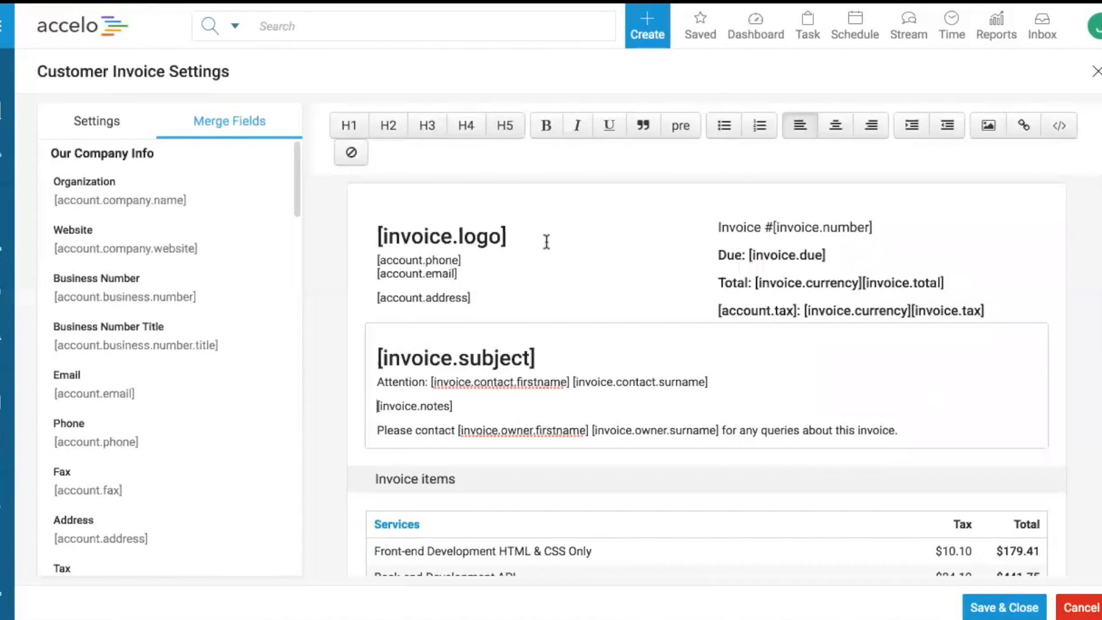
left_click(727, 130)
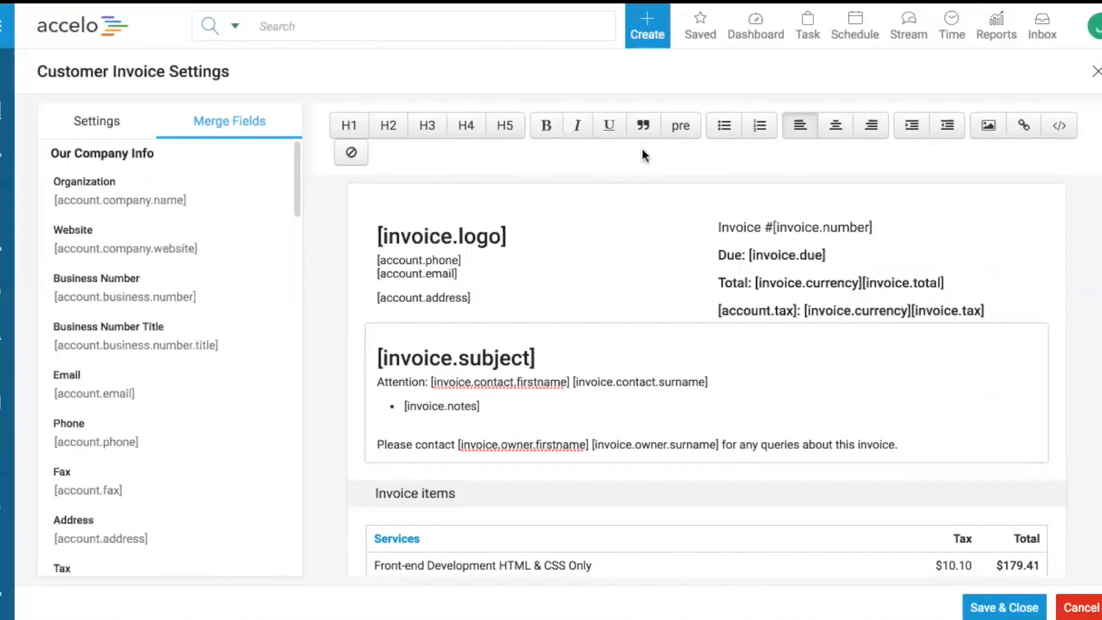
Examine the HTML source of the invoice number, due and total block, and return it to the formatted view.
left_click(776, 280)
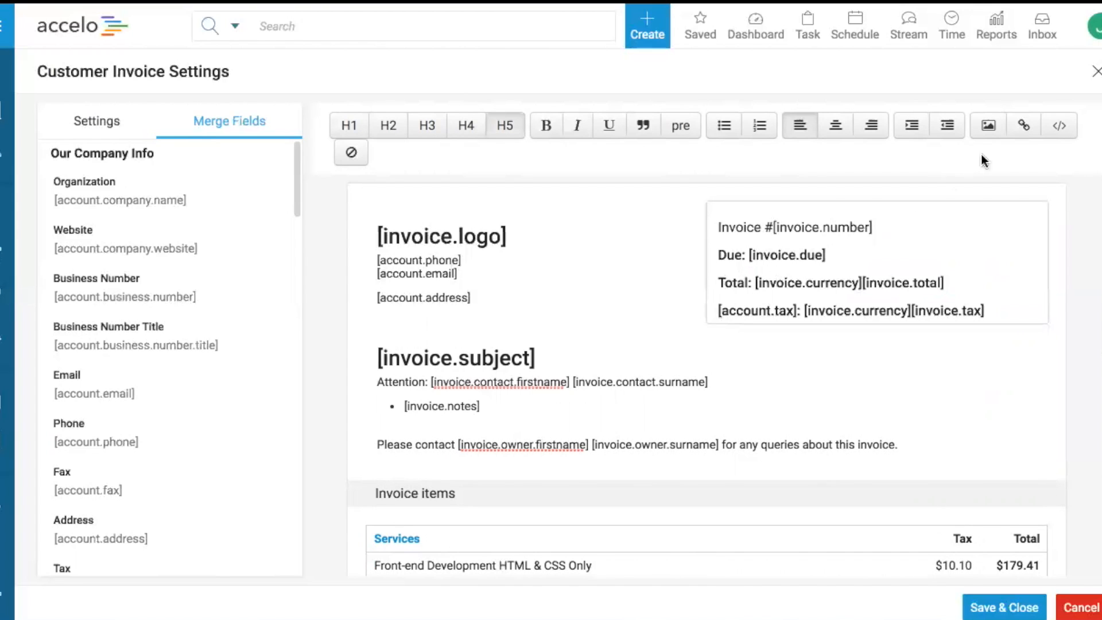
left_click(1058, 127)
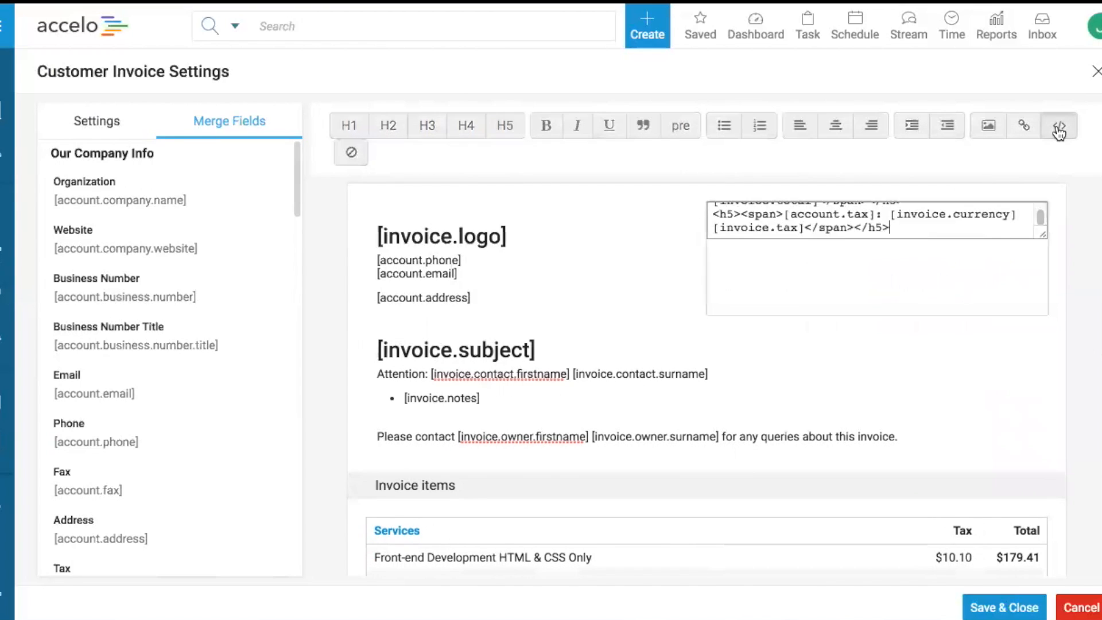
left_click_drag(1041, 234, 1043, 313)
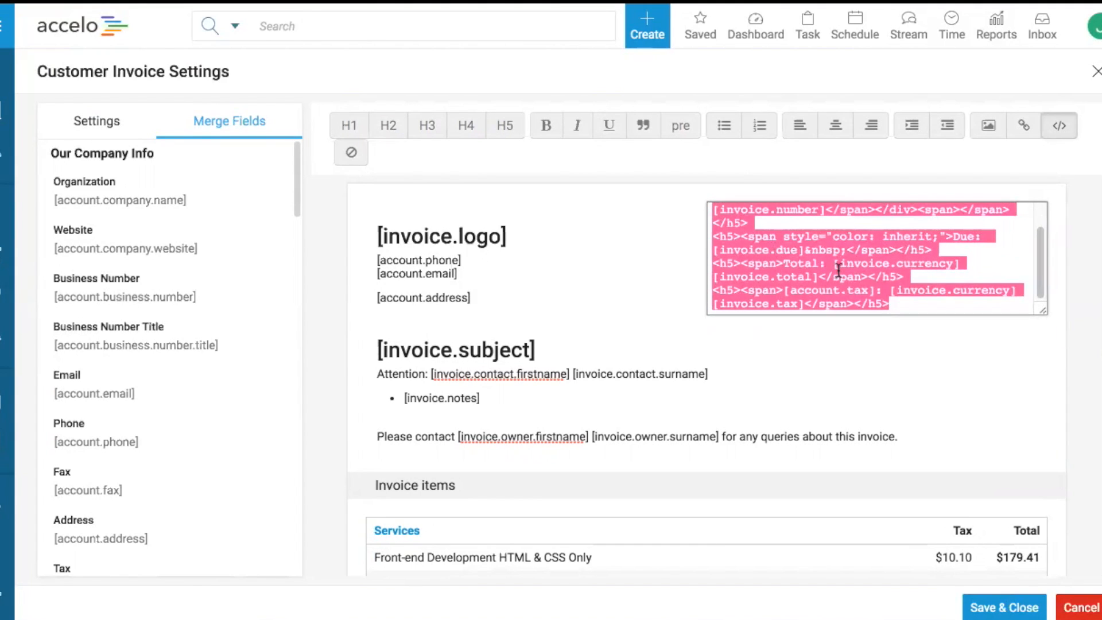
left_click(1059, 127)
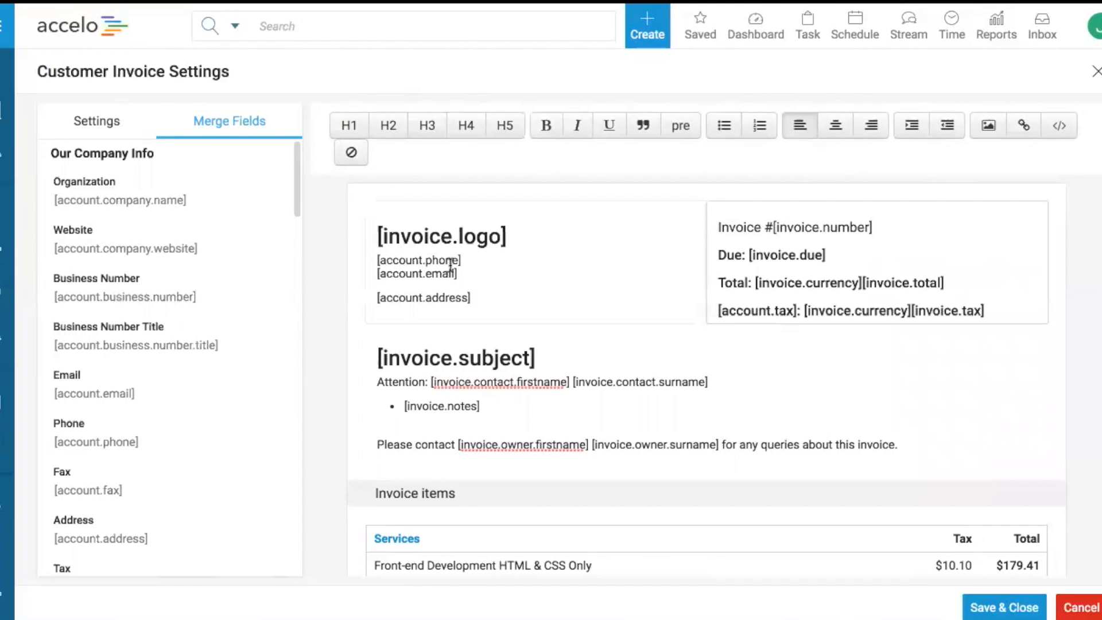
Discard the PDF layout changes and exit the template to return to the list of invoice templates.
scroll(588, 231, "down", 8)
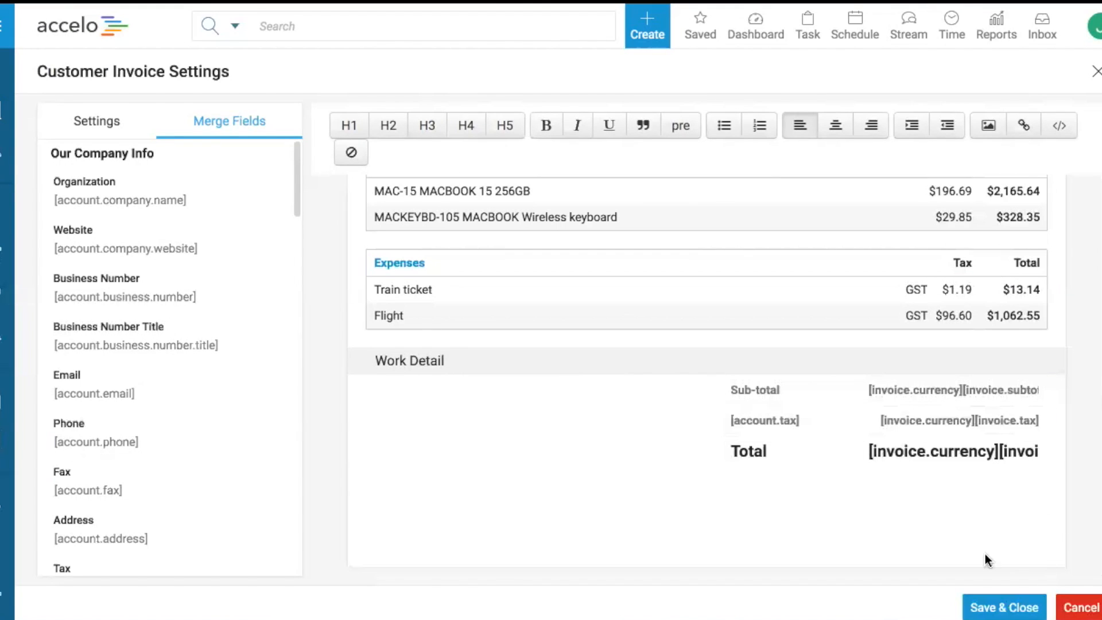
left_click(1083, 609)
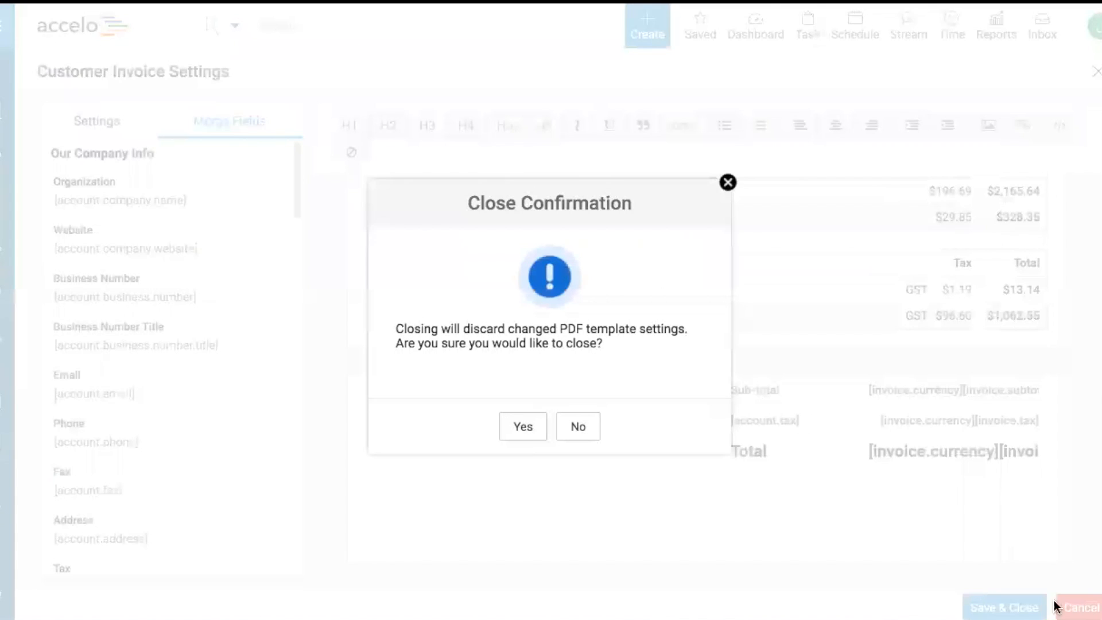
left_click(525, 430)
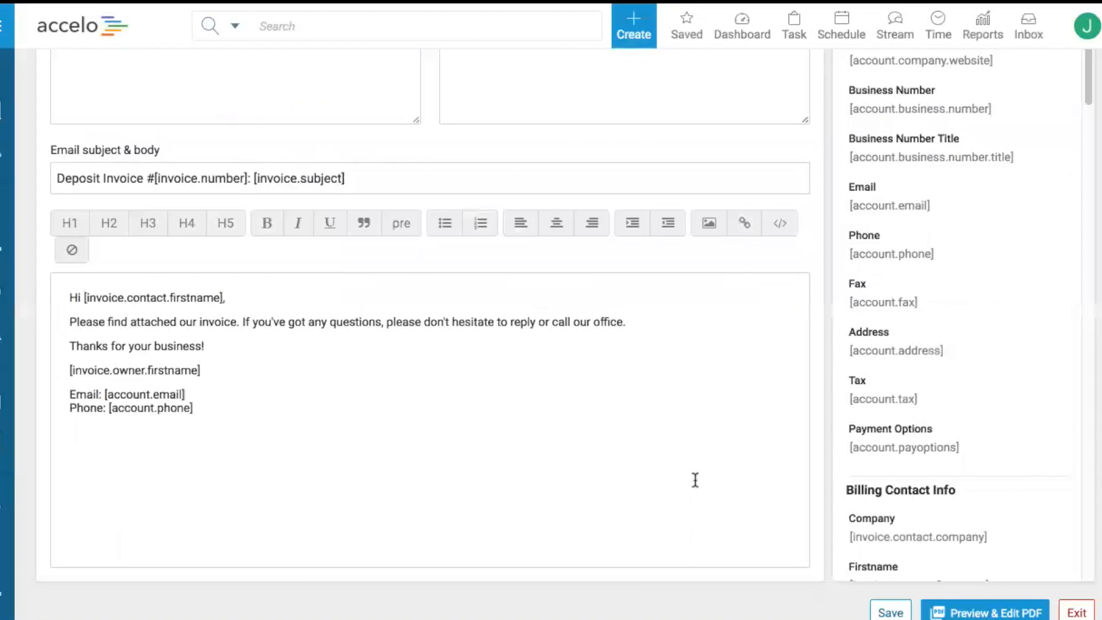
left_click(1077, 613)
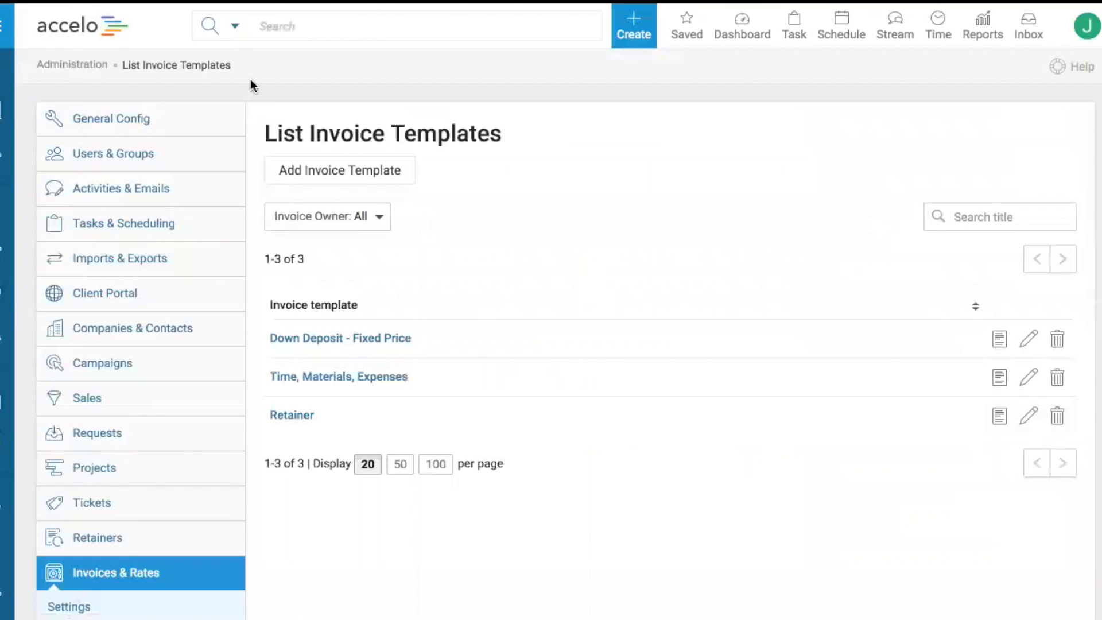
Switch to the presentation and review the billing examples on the Templates slide.
key("ctrl+shift+Tab")
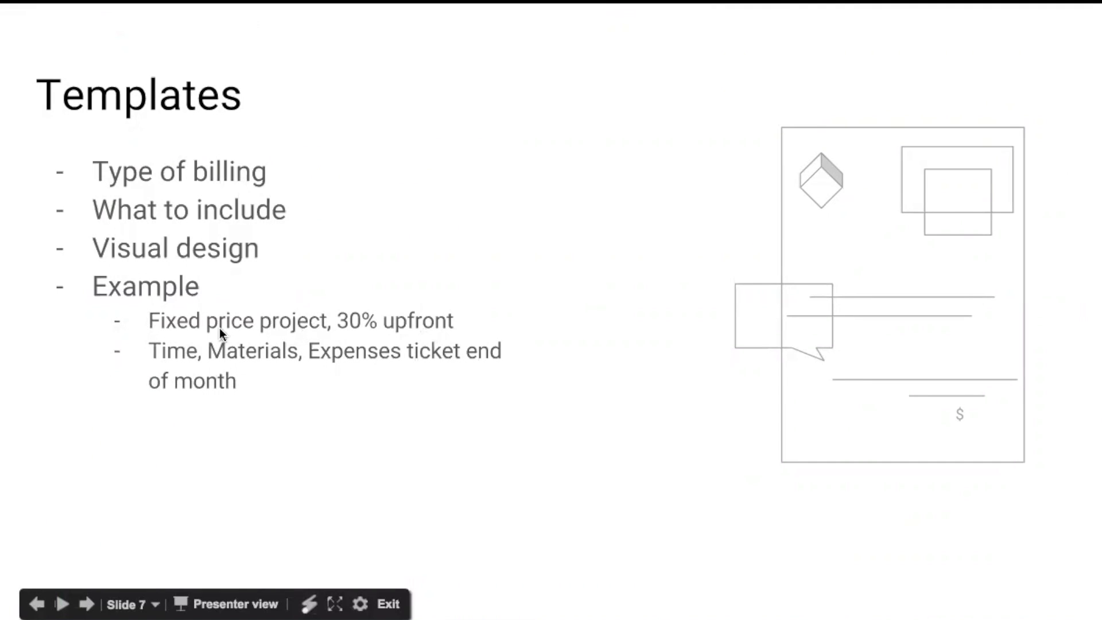
left_click(472, 320)
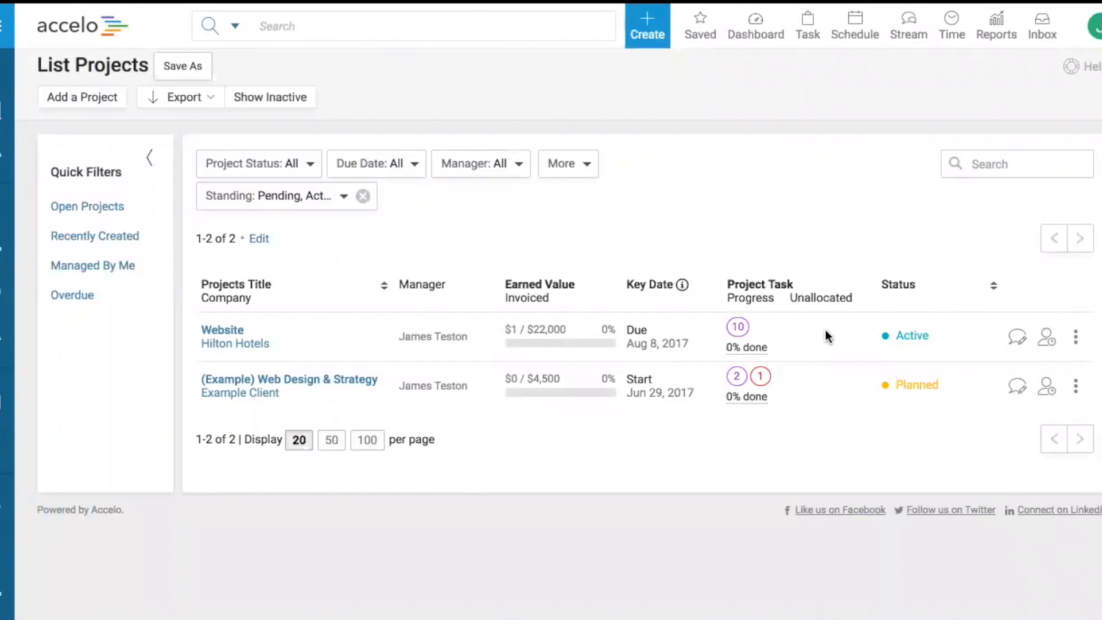
Open the Hilton Hotels Website project and set its status to Planned.
left_click(217, 333)
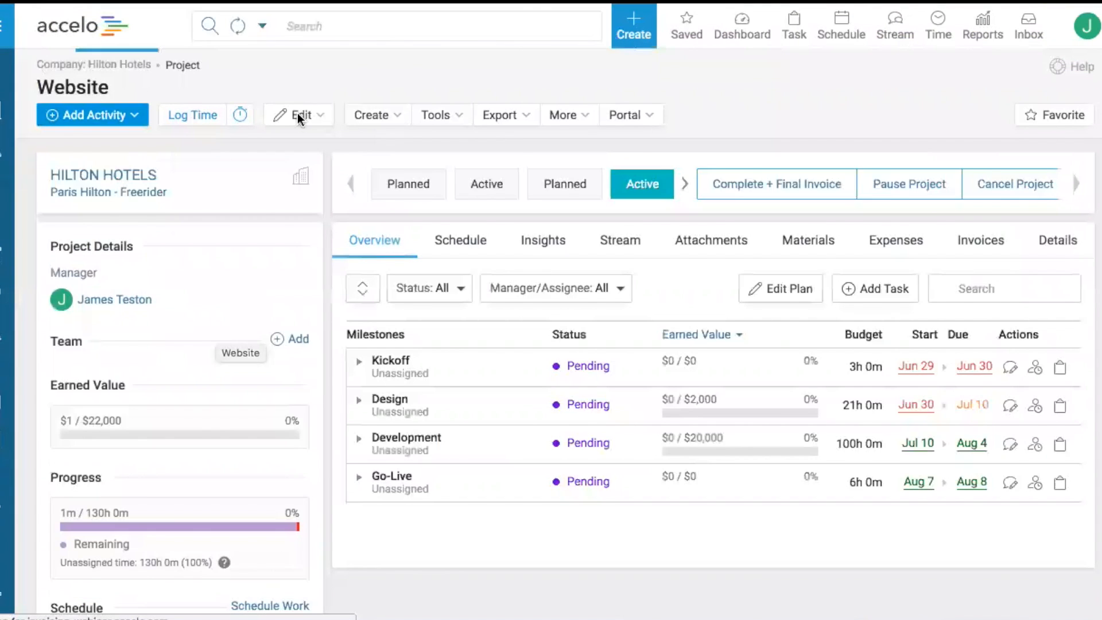
left_click(299, 119)
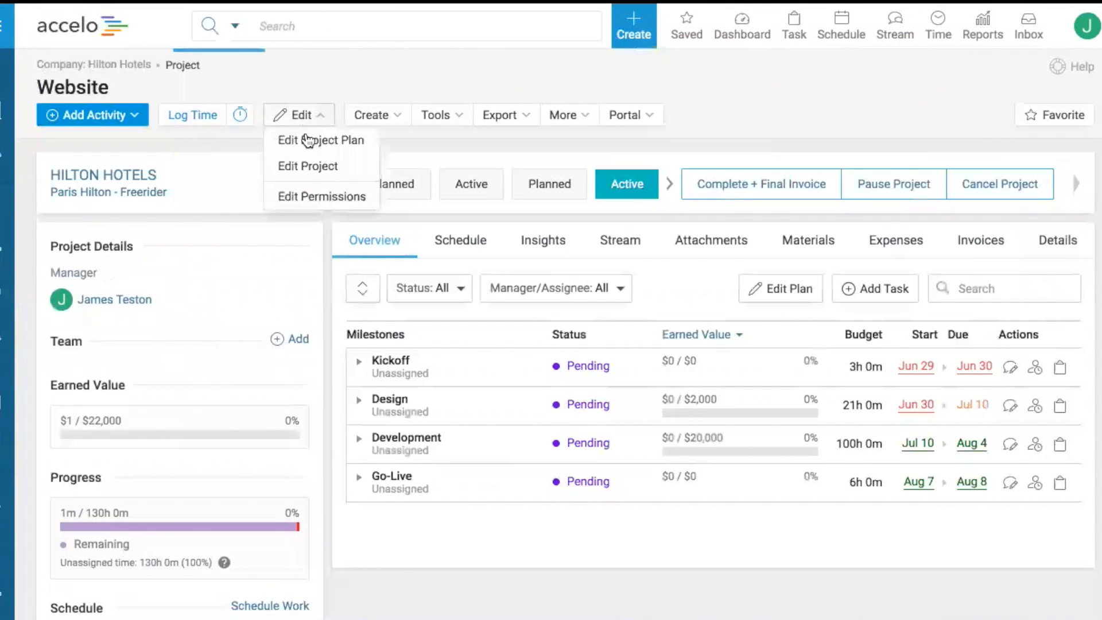
left_click(307, 168)
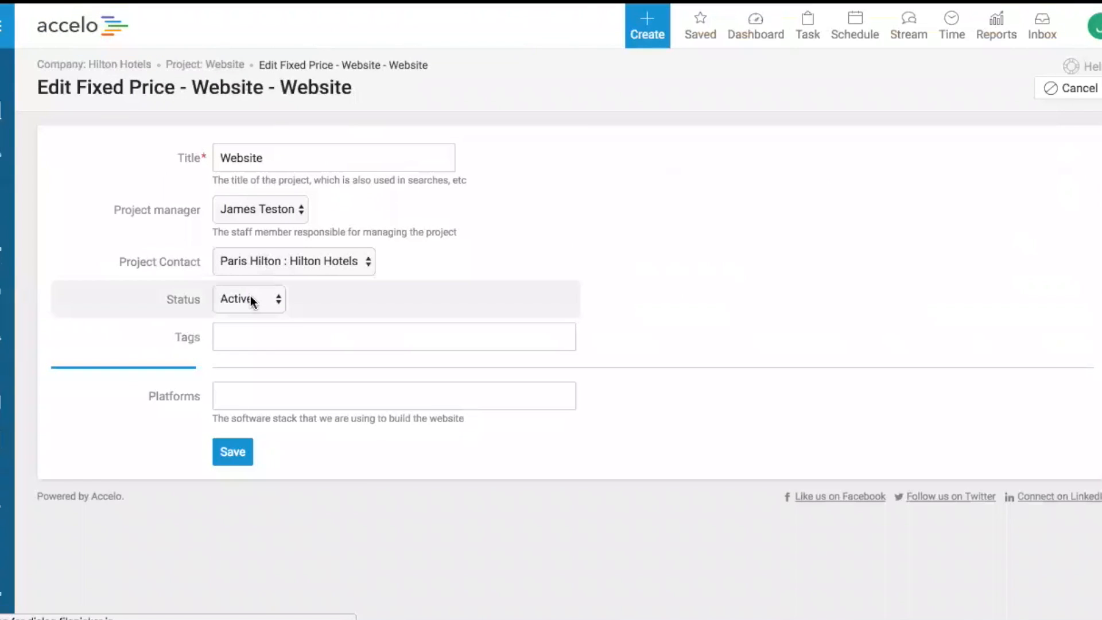
left_click(253, 299)
left_click(237, 279)
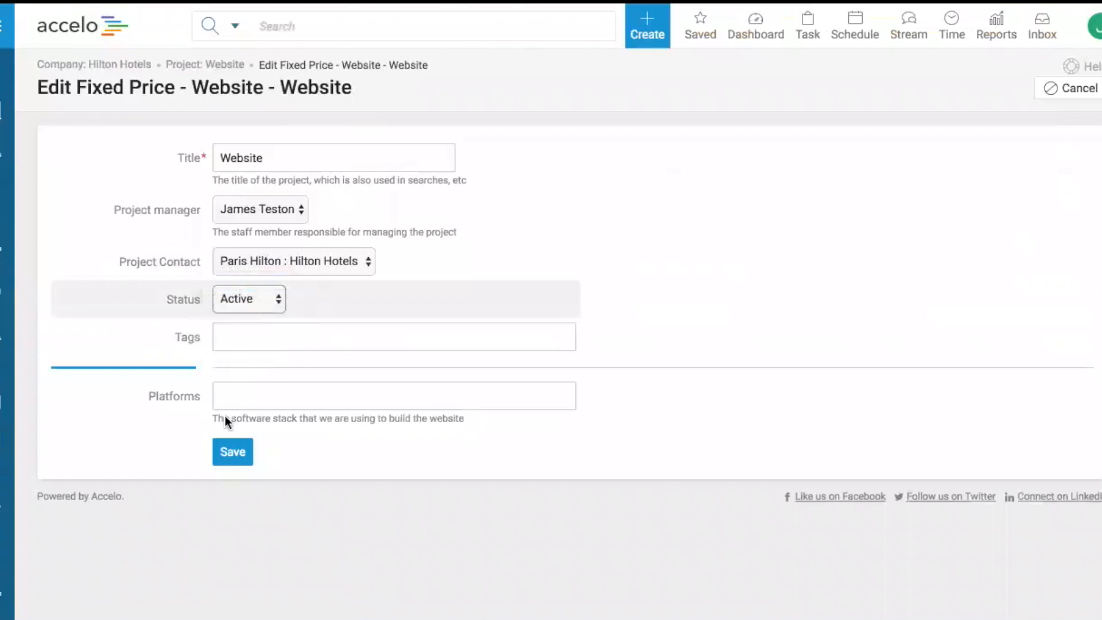
left_click(224, 451)
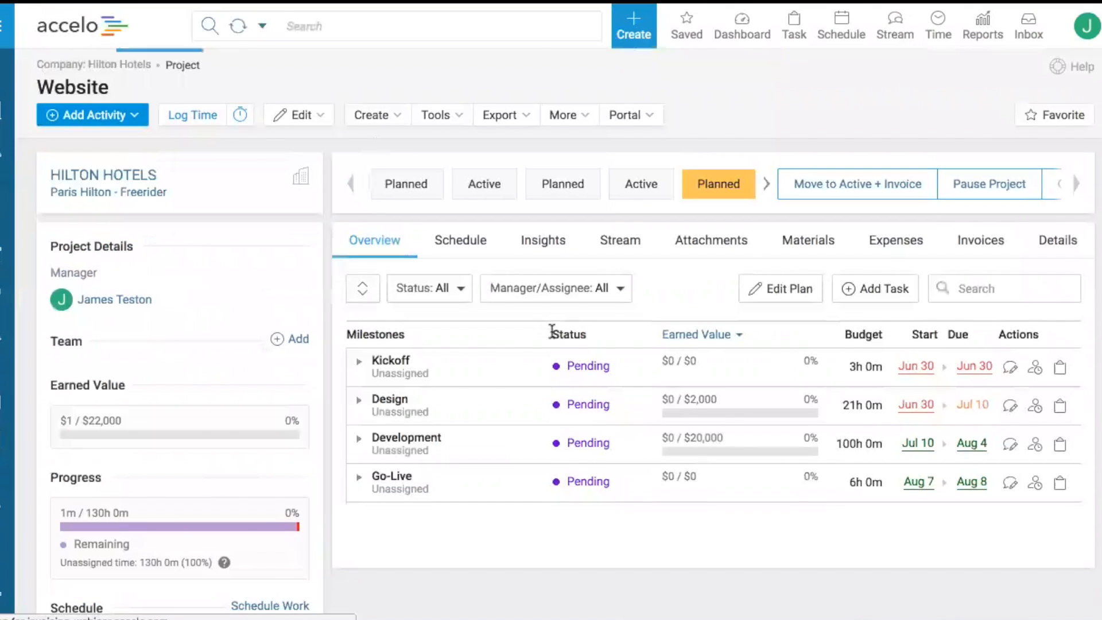
Run the Move to Active + Invoice progression on the Website project and save its internal alert note.
mouse_move(623, 181)
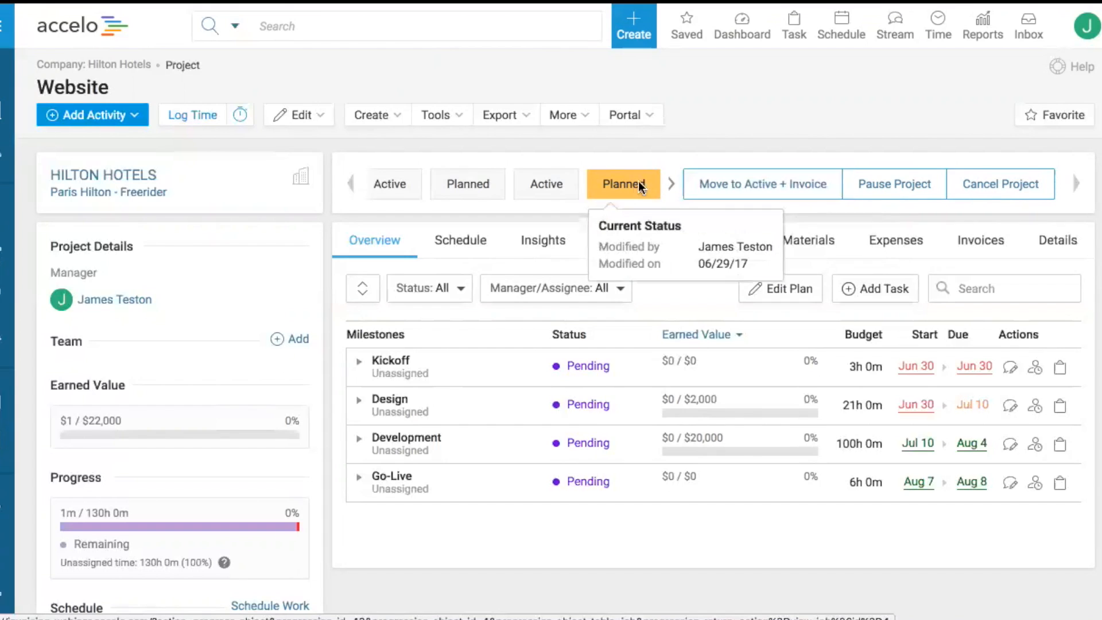
left_click(754, 191)
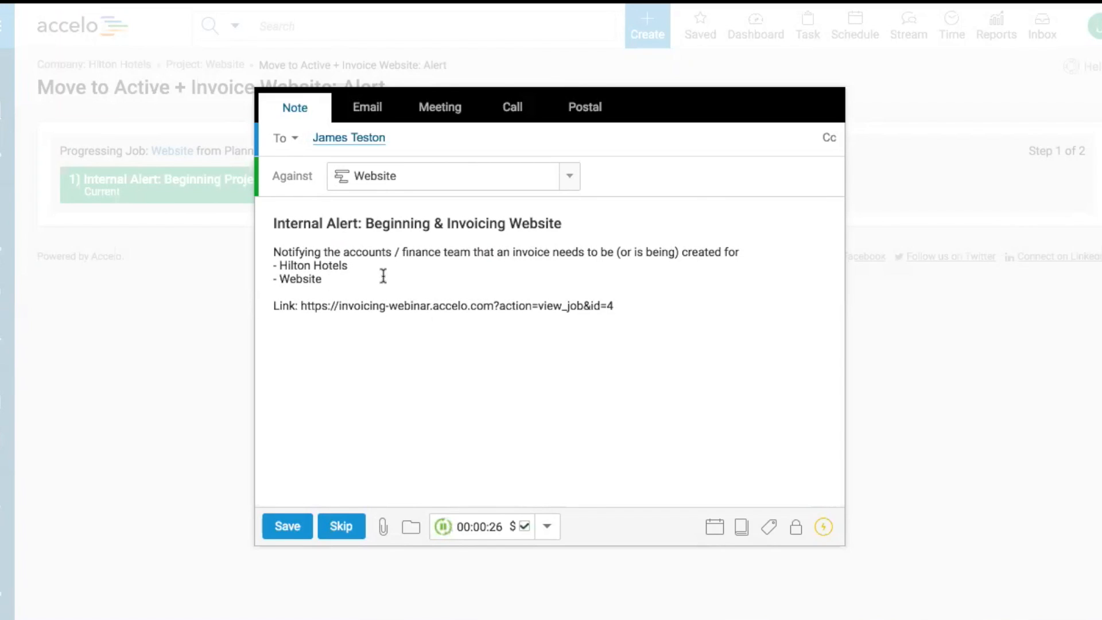
left_click(289, 526)
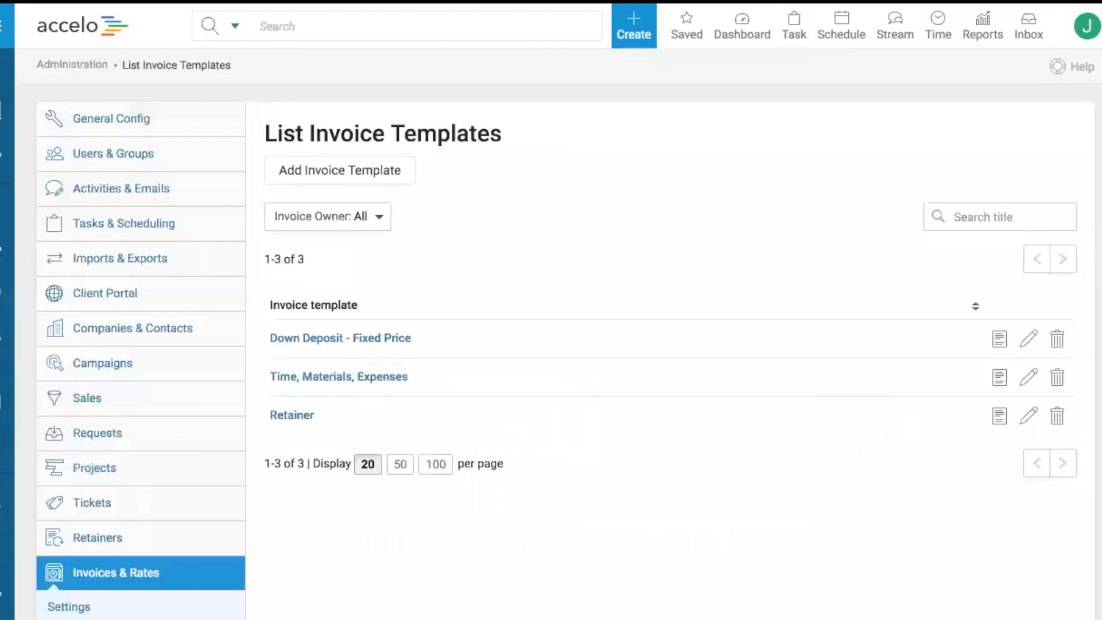
Open the status progressions of the Fixed Price - Website project type in the project administration settings.
left_click(130, 466)
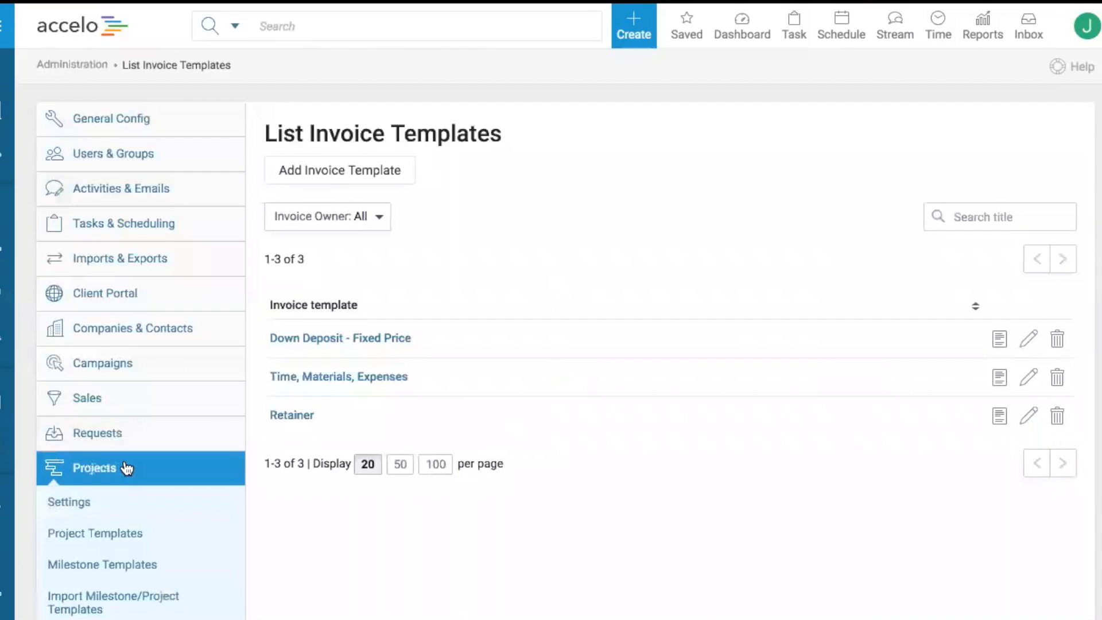
scroll(126, 465, "down", 4)
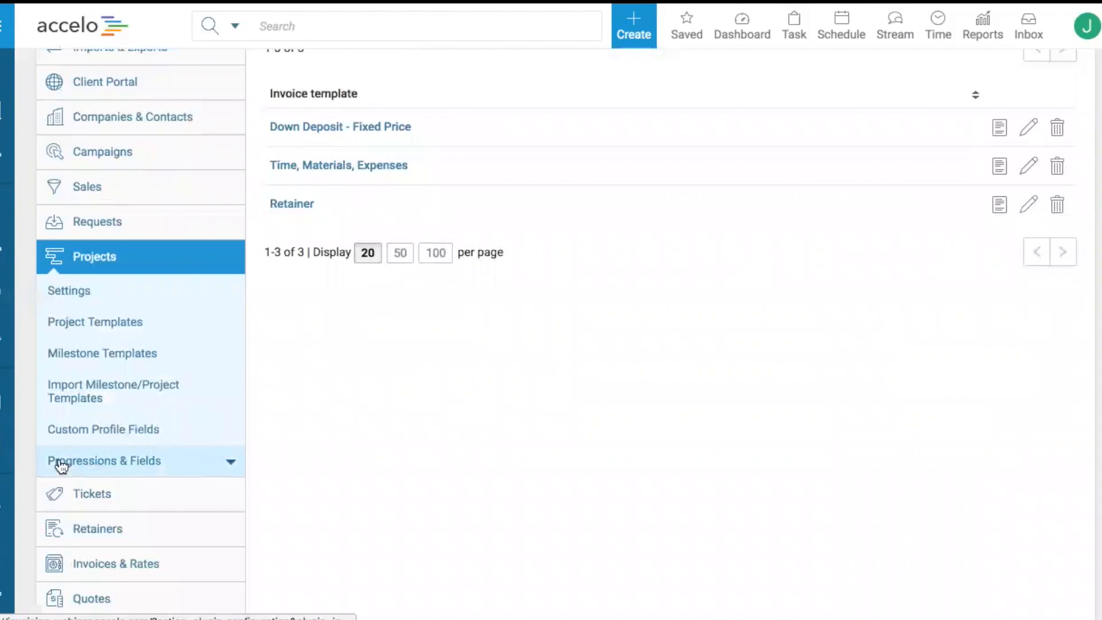
left_click(166, 470)
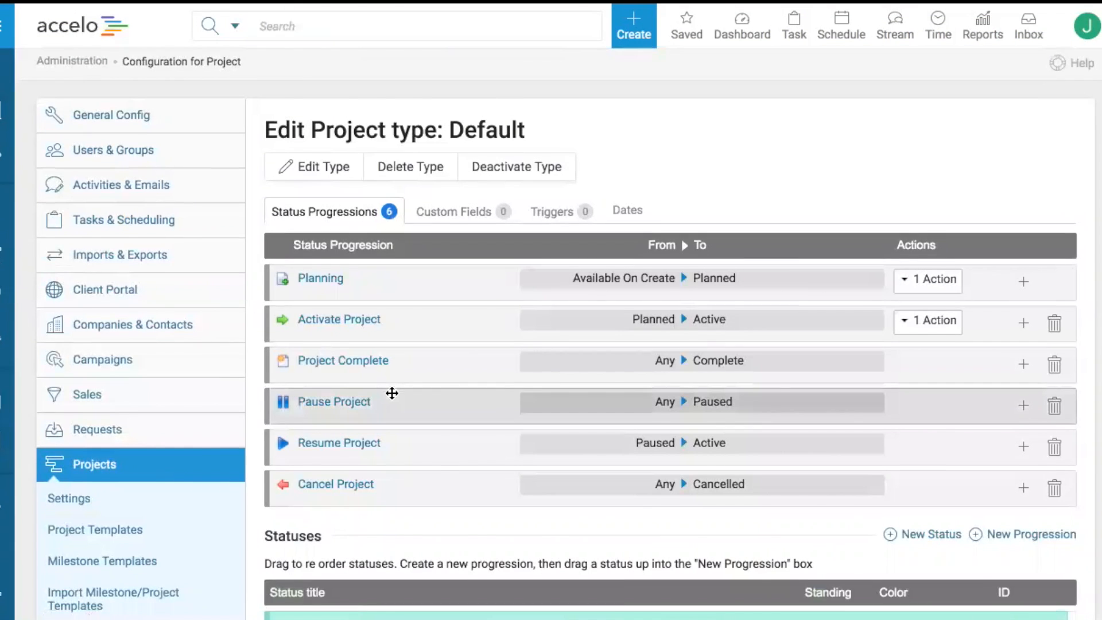
scroll(392, 393, "down", 3)
left_click(128, 584)
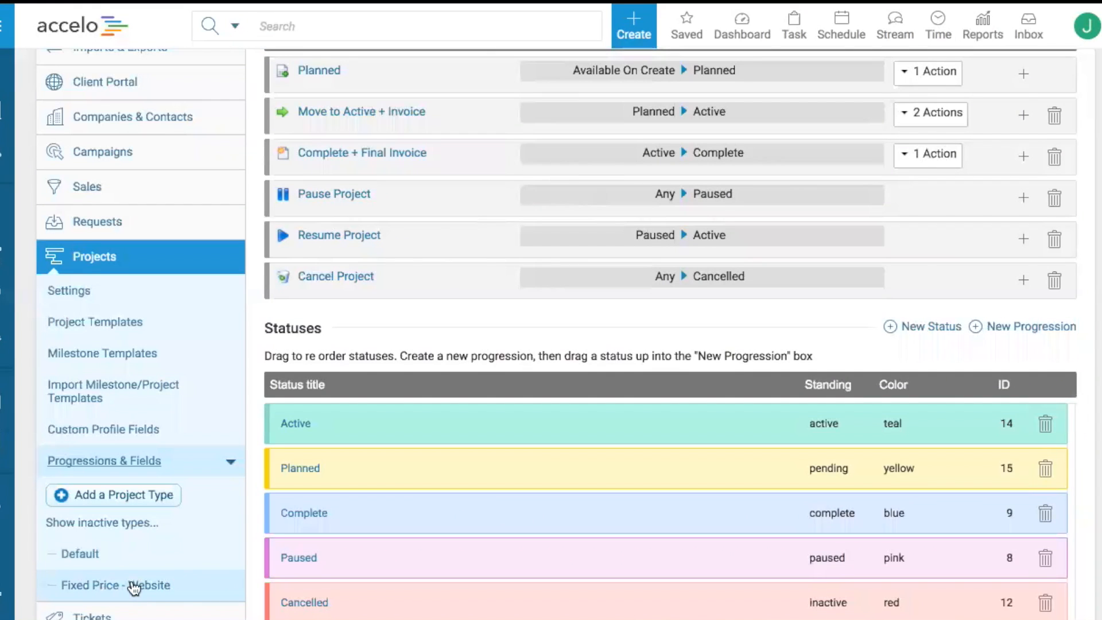
scroll(615, 322, "up", 3)
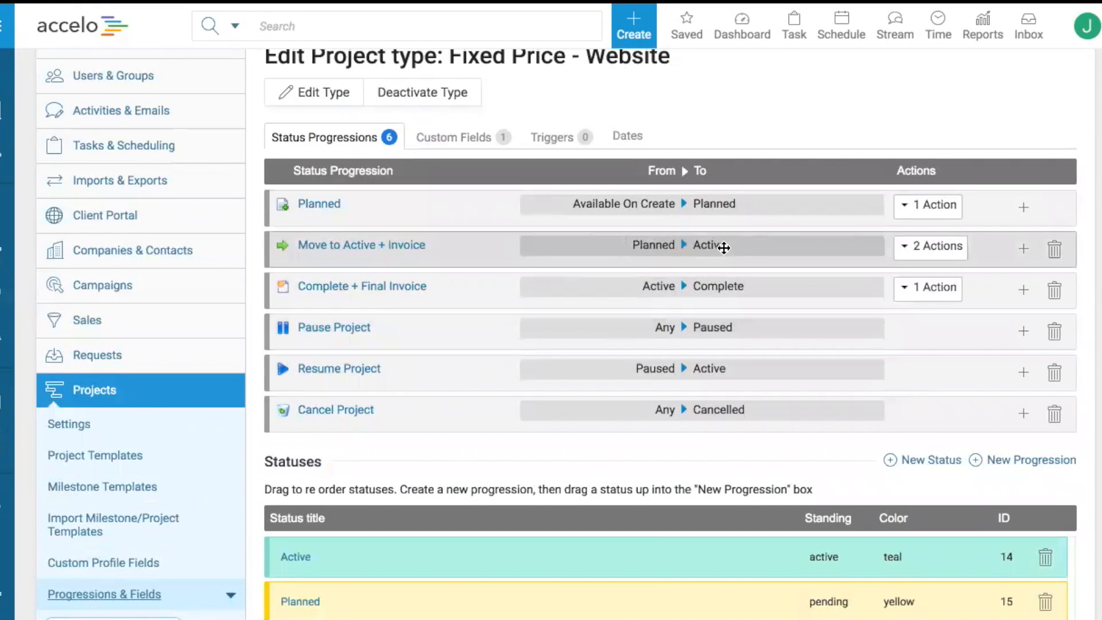
Examine the existing actions of the Move to Active + Invoice progression and the action types that can be added.
left_click(948, 255)
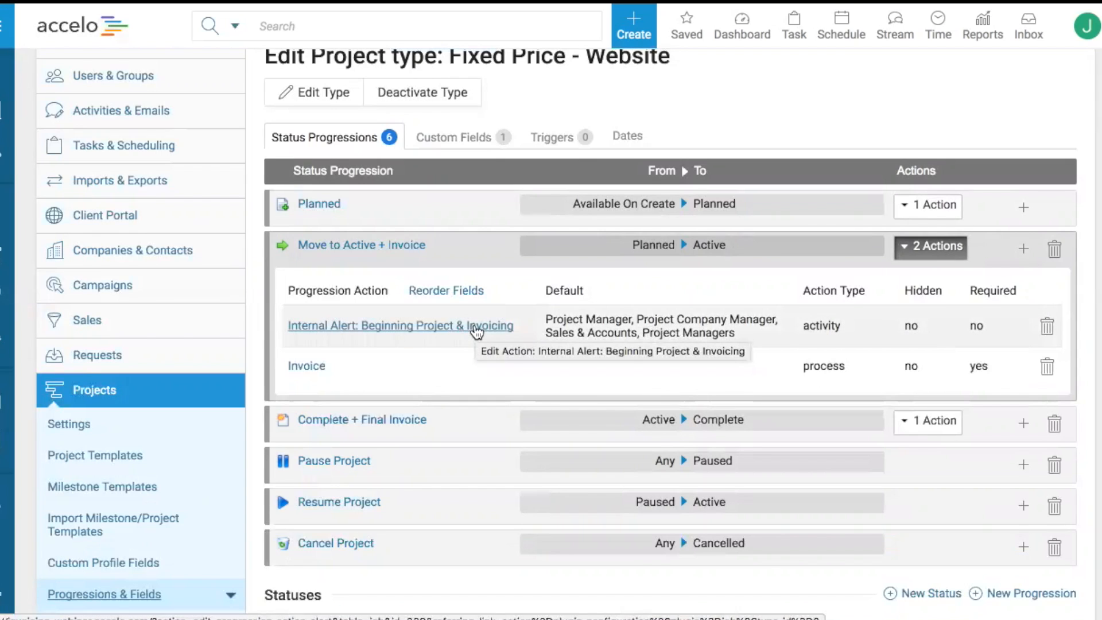
left_click(1024, 250)
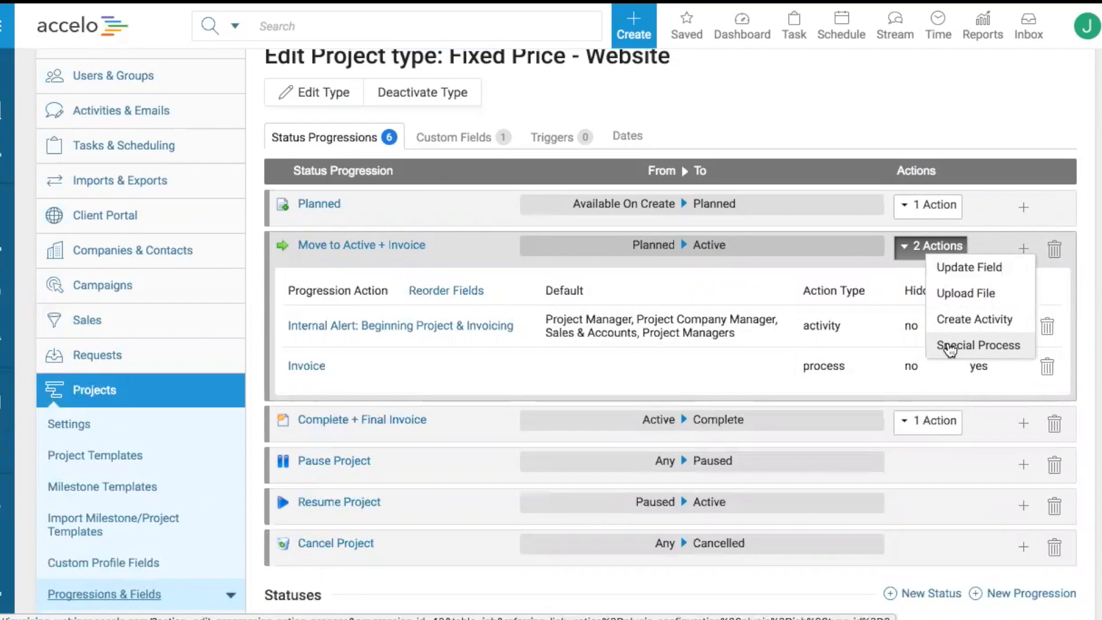
left_click(1026, 247)
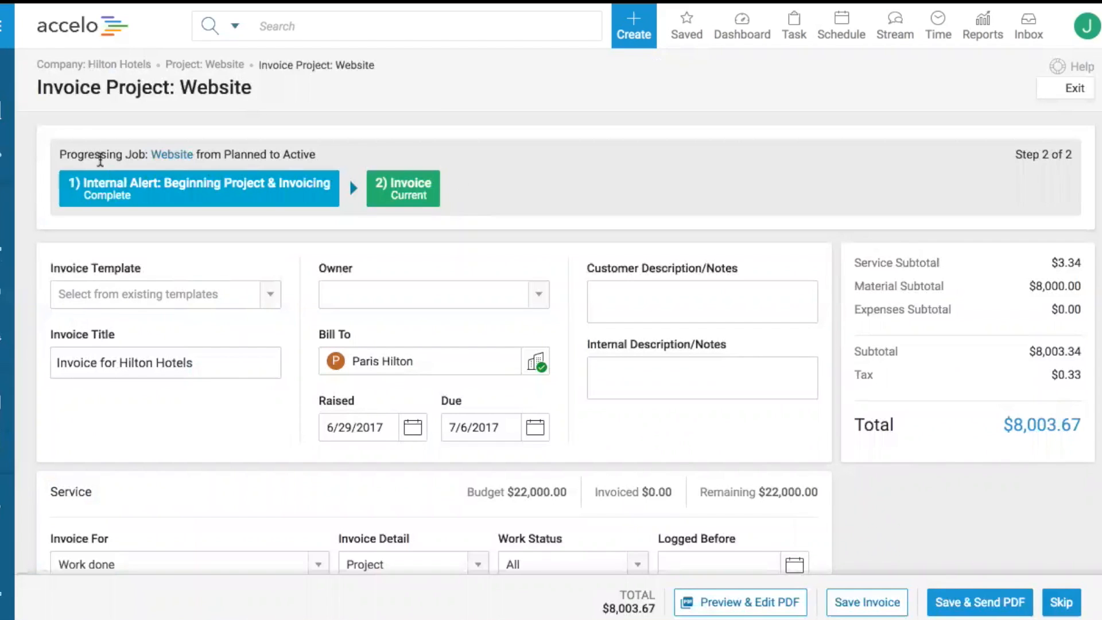
Apply the Down Deposit - Fixed Price template to the Website project's invoice.
scroll(98, 152, "down", 3)
left_click(238, 140)
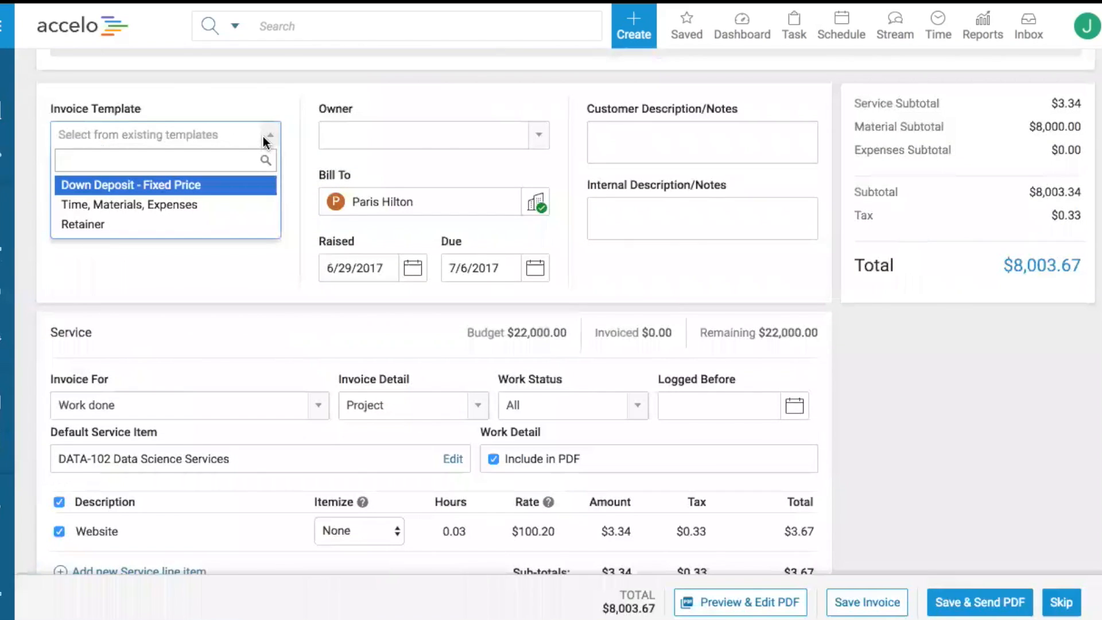
left_click(129, 184)
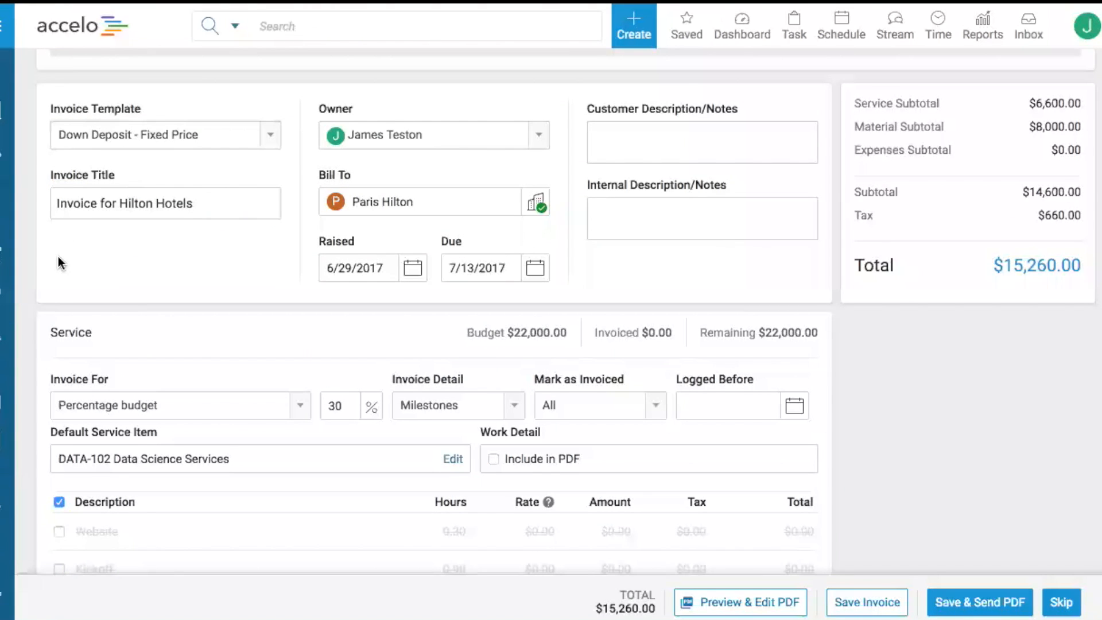
Review the invoice's service settings and the details of its Design and Development line items.
scroll(57, 256, "down", 2)
scroll(57, 256, "down", 3)
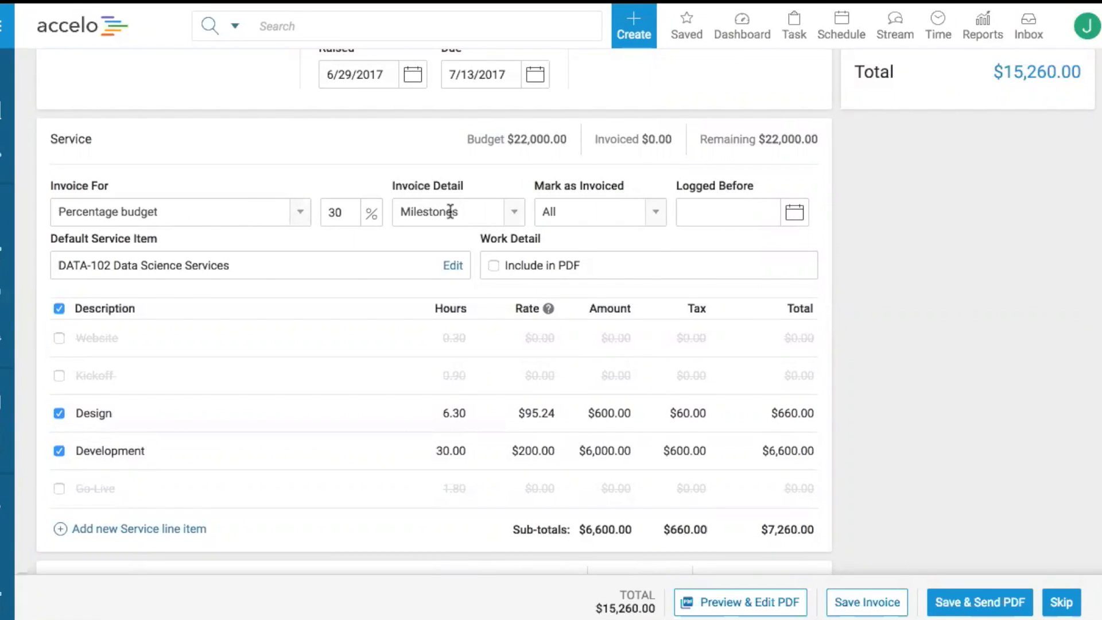
scroll(25, 370, "down", 2)
left_click(149, 320)
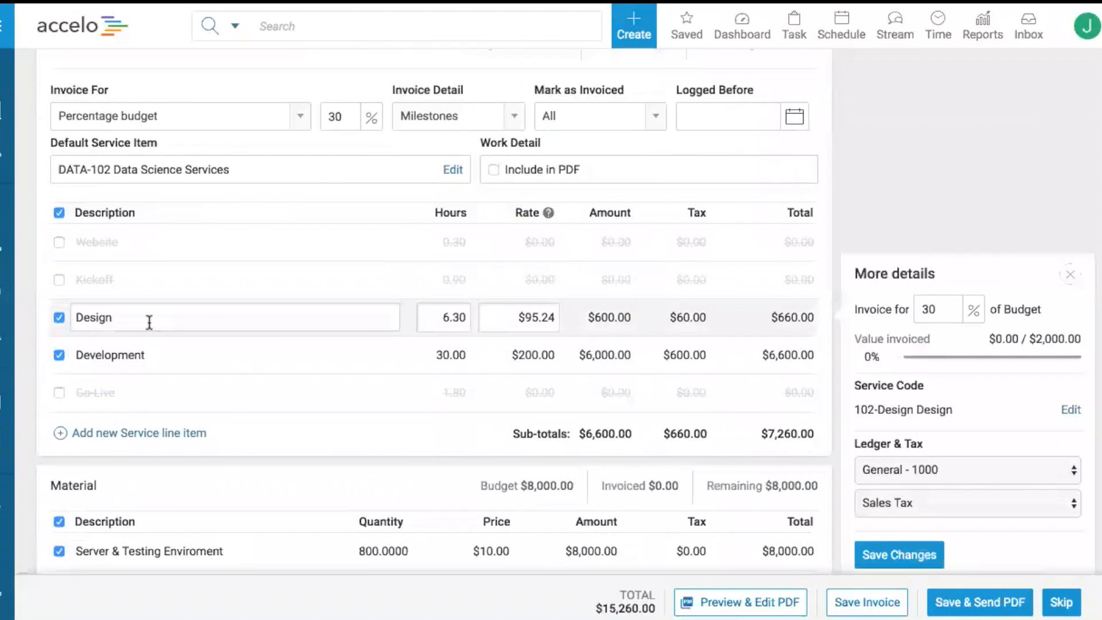
left_click(158, 348)
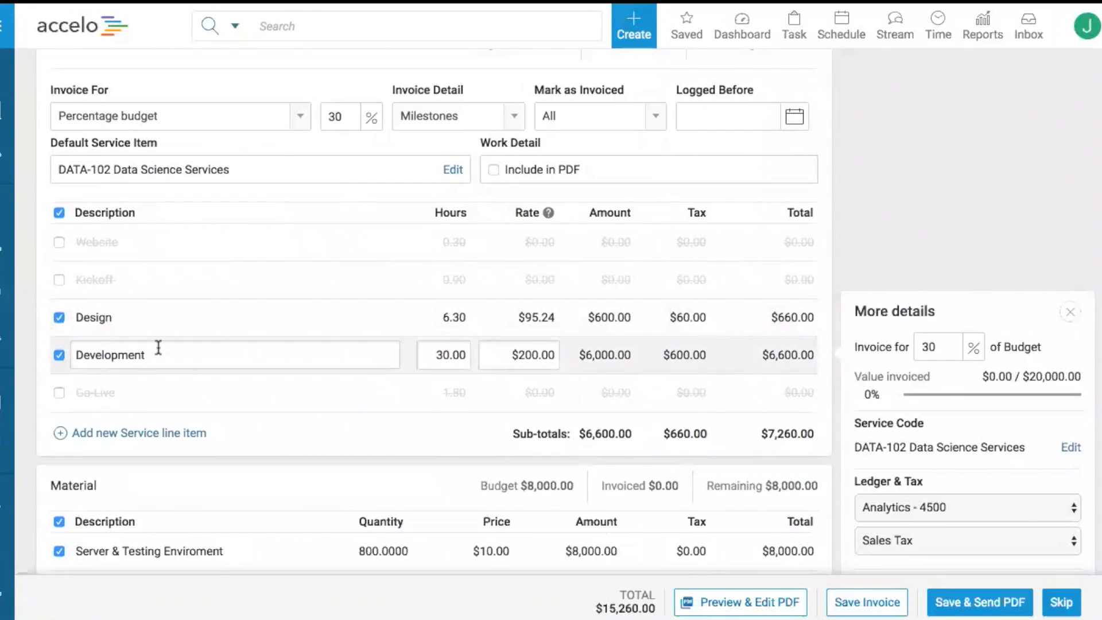
Inspect the Design line item's details and open its service code for editing, leaving them unsaved.
left_click(244, 323)
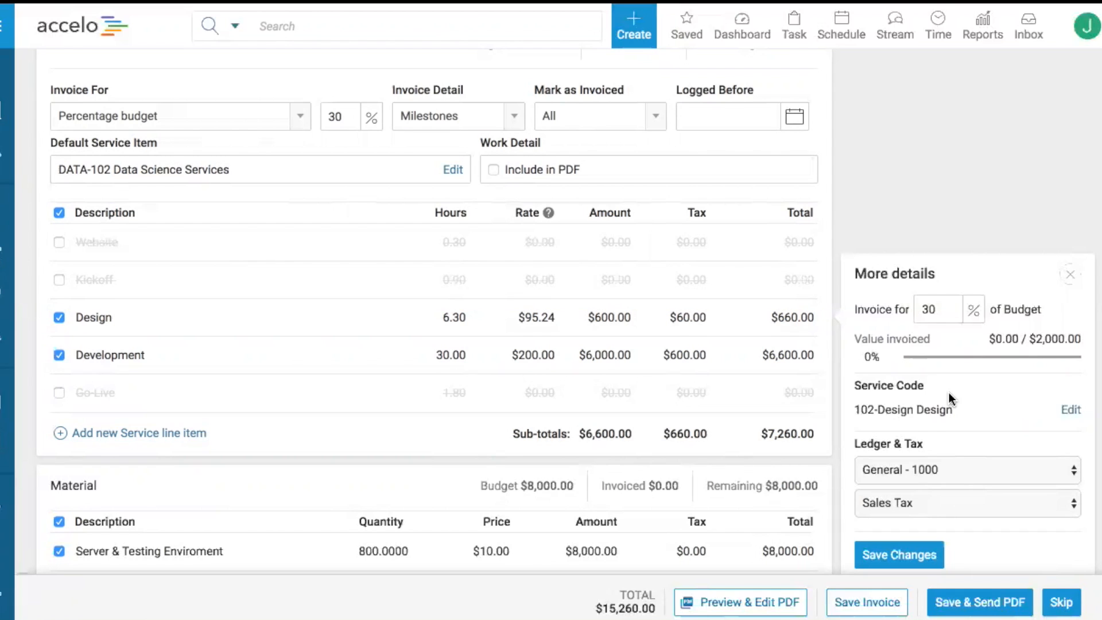
left_click(1072, 410)
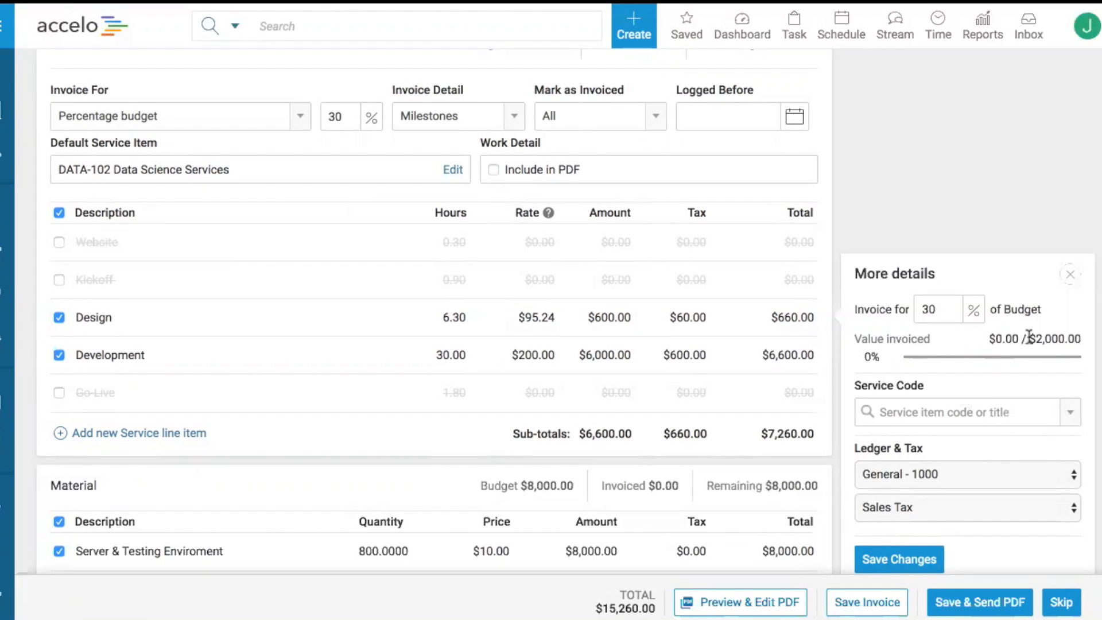
left_click(1071, 276)
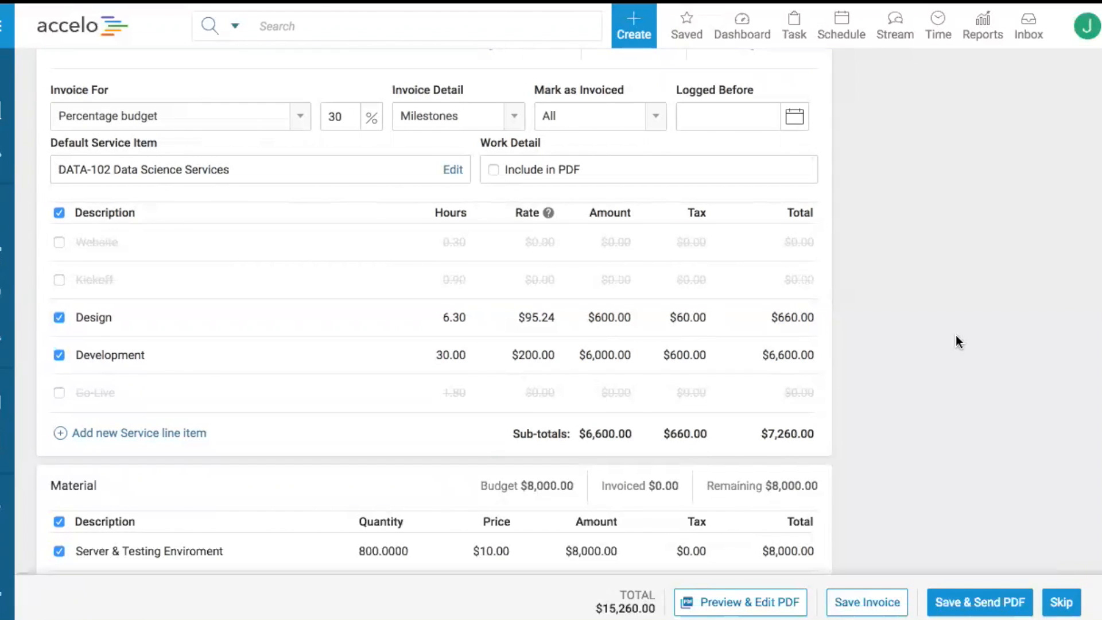
Examine the material code, unit cost, ledger and tax details of the Server & Testing Enviroment material line item.
scroll(957, 342, "down", 3)
left_click(331, 352)
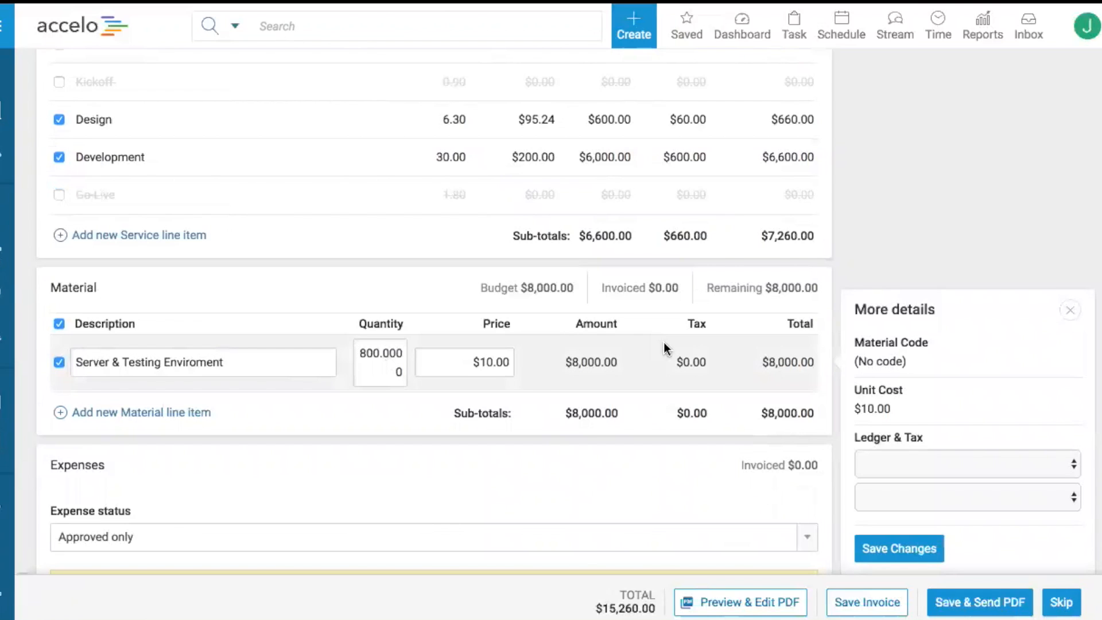
left_click(873, 262)
left_click(1070, 310)
left_click(711, 351)
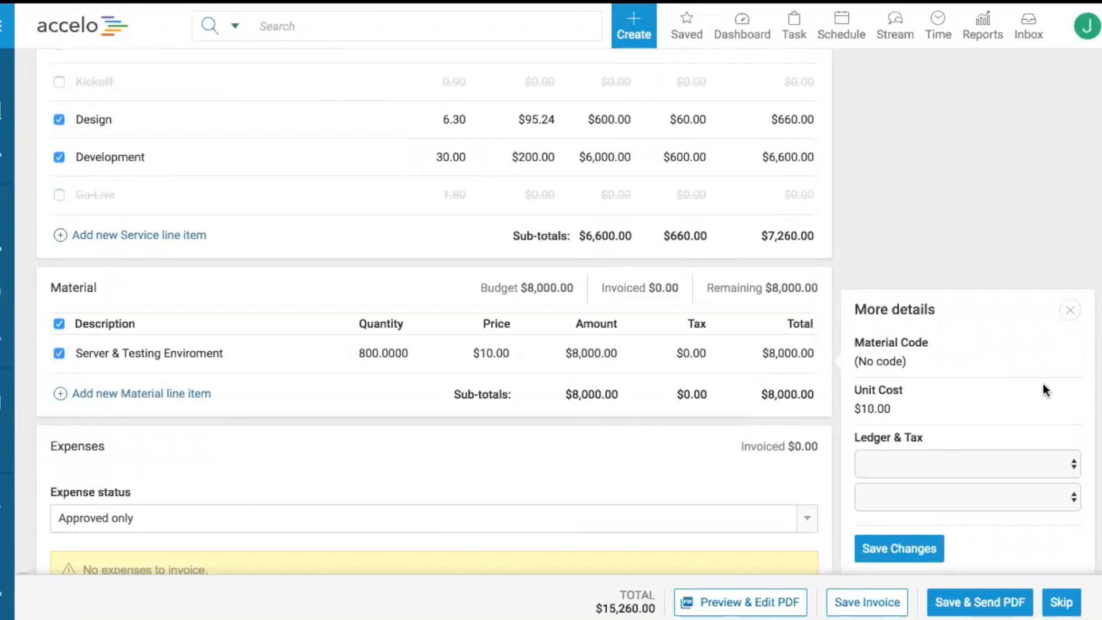
left_click(1070, 310)
Preview the Website invoice PDF through to its totals, and save and close the customer invoice settings.
left_click(740, 601)
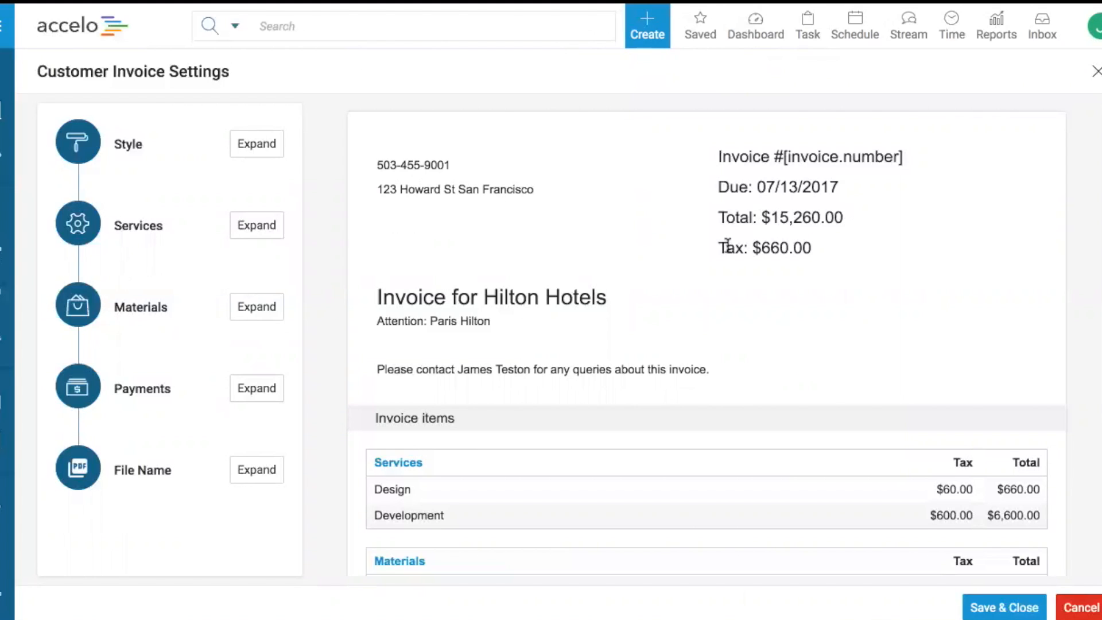
scroll(728, 247, "down", 5)
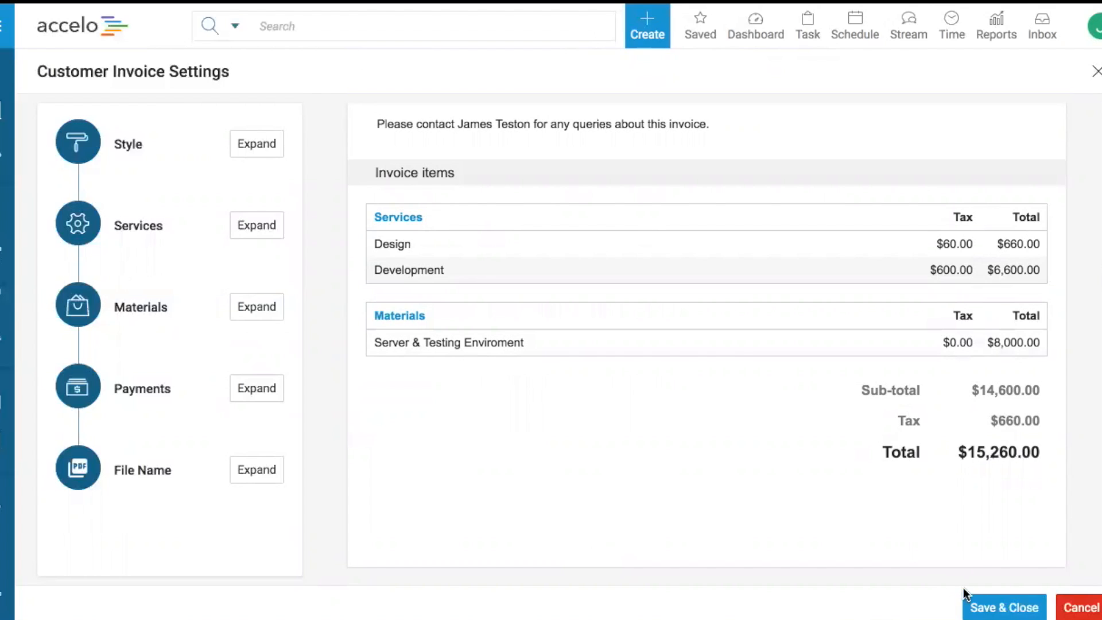
left_click(1000, 612)
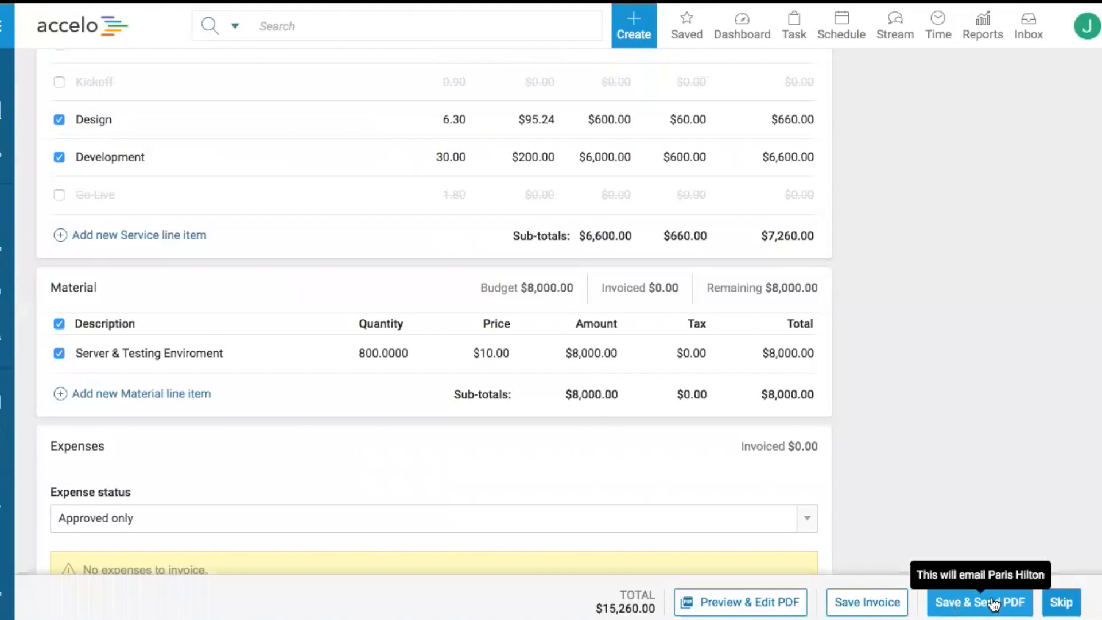
Save the invoice and send its PDF to the client contact, and view it in the Website project's invoices.
left_click(983, 608)
left_click(974, 608)
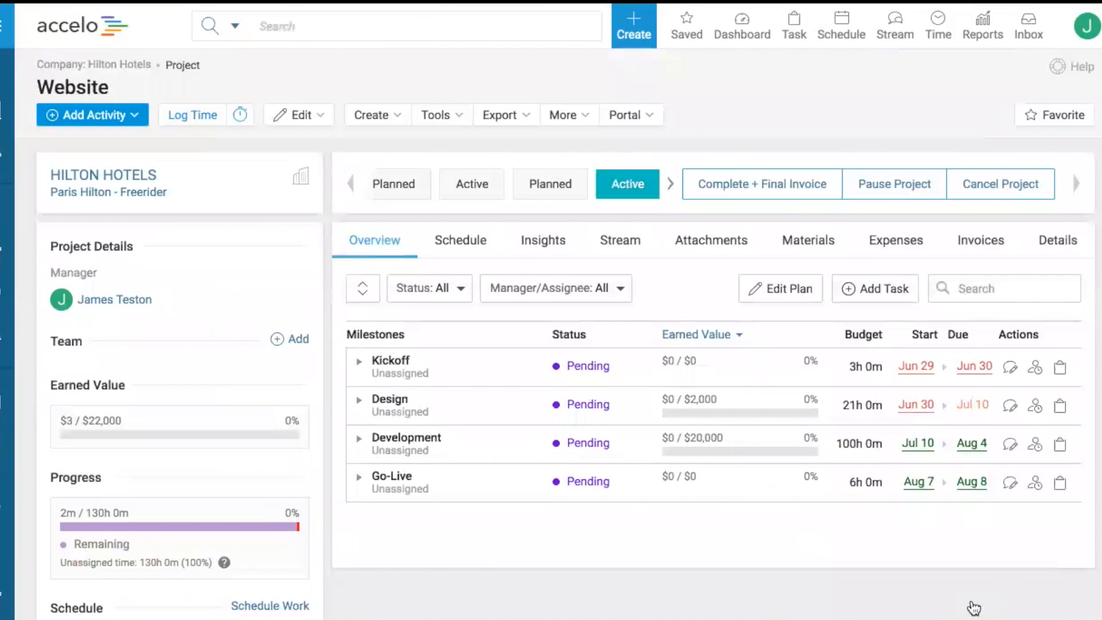
left_click(983, 242)
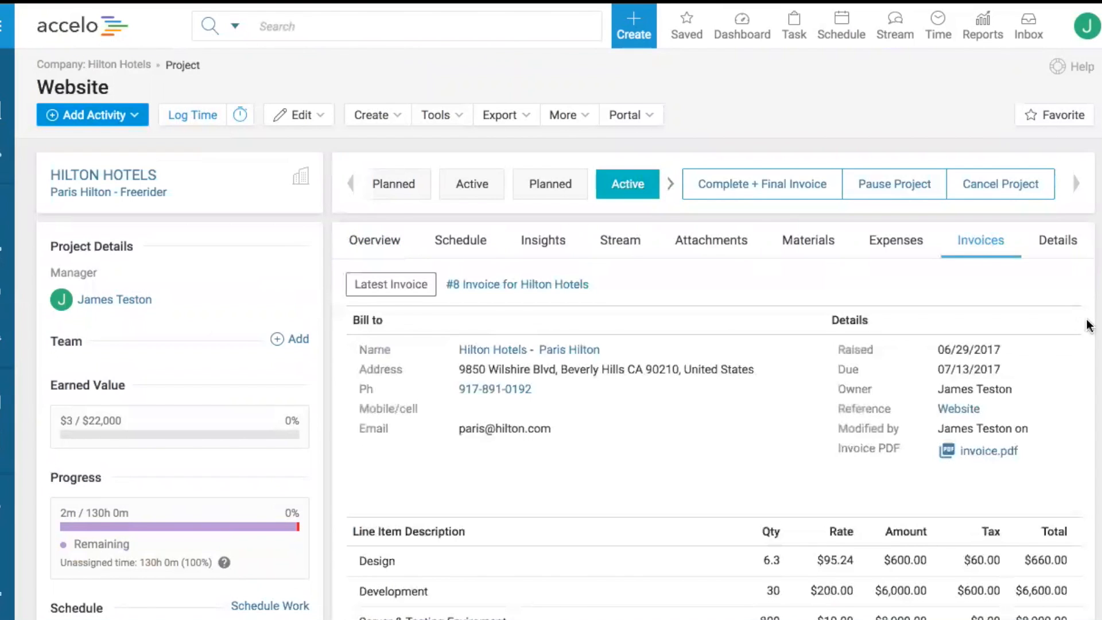
scroll(1089, 325, "down", 4)
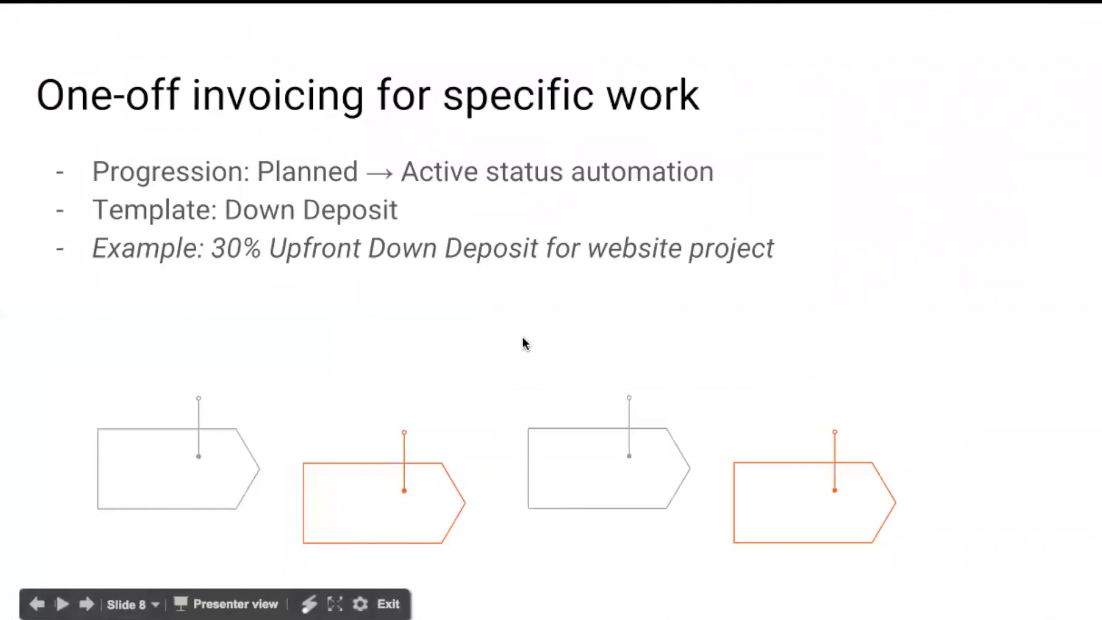
key("Right")
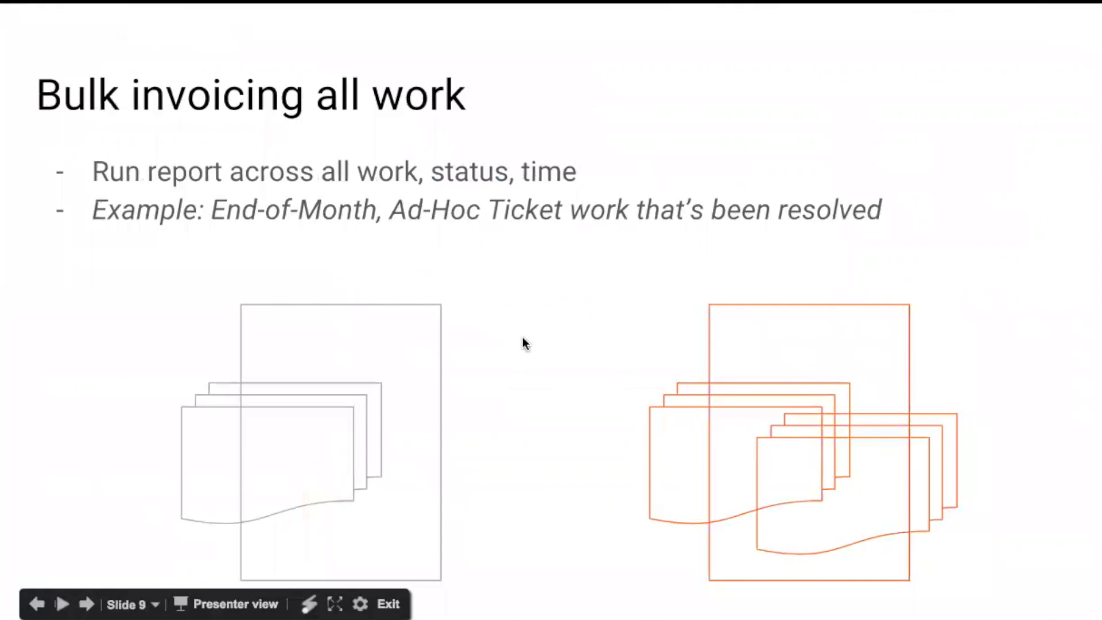
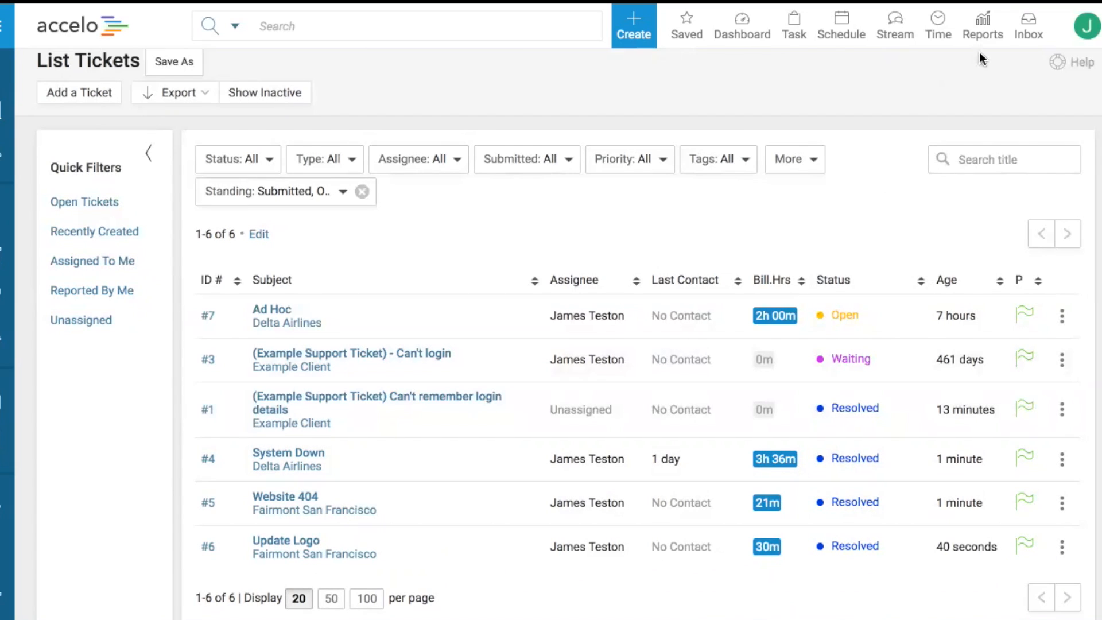
Open the Company Billing report and choose the Time, Materials, Expenses invoice template.
mouse_move(984, 45)
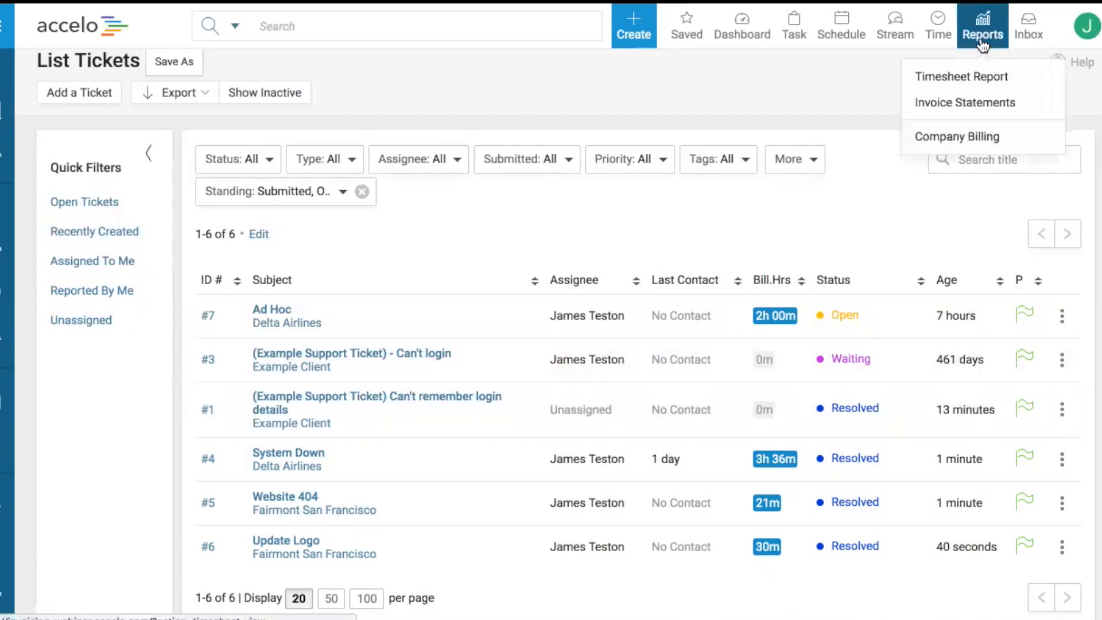
left_click(942, 137)
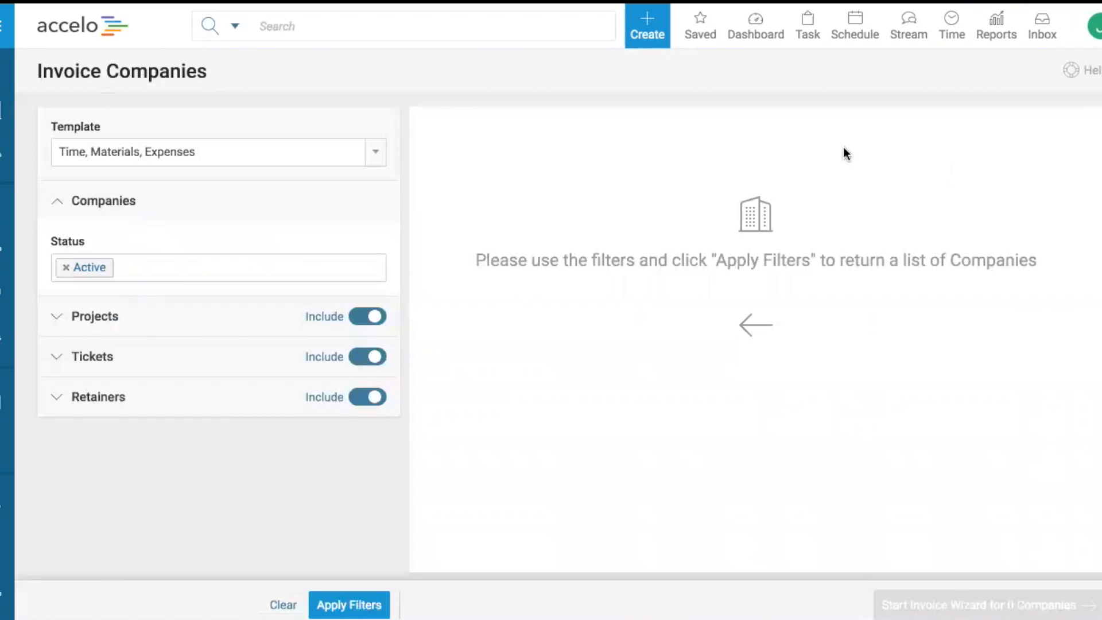
left_click(113, 151)
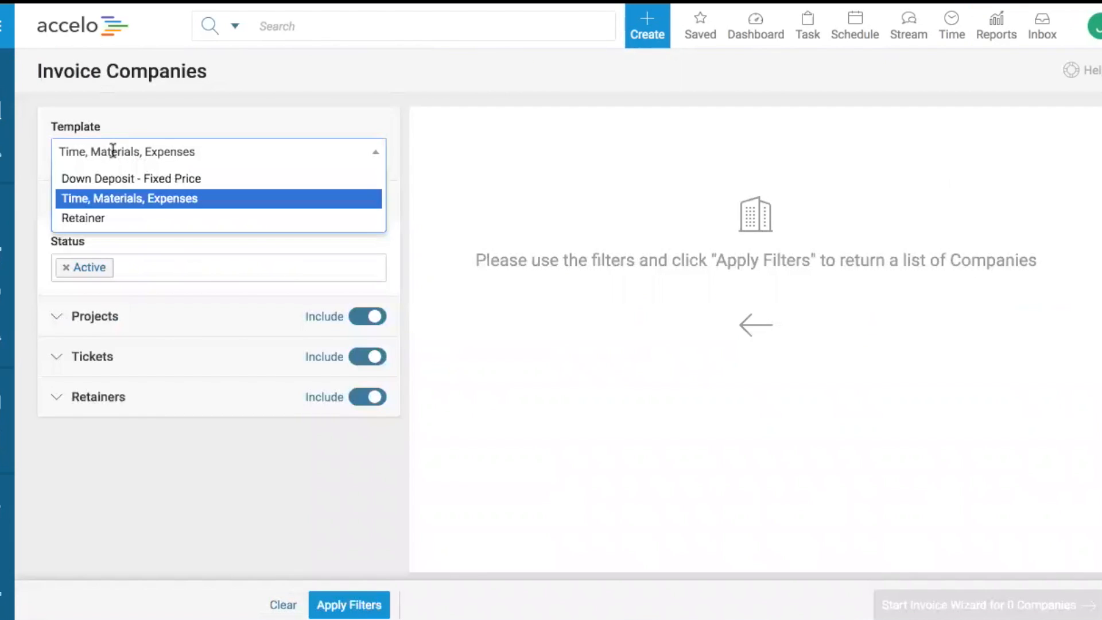
left_click(127, 199)
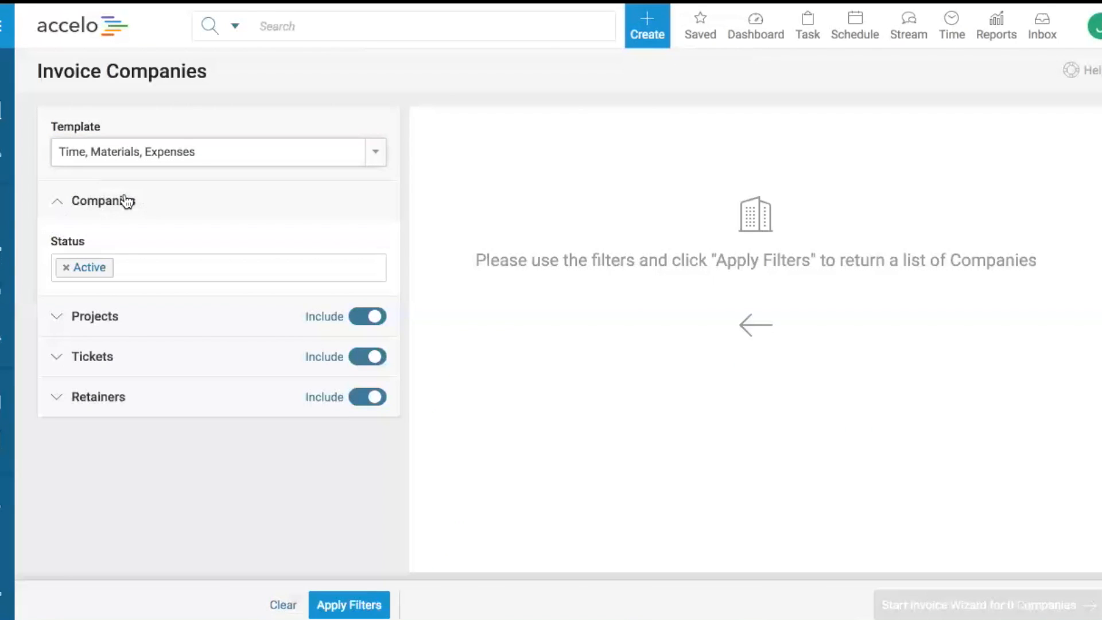
Exclude projects and retainers from the company billing filters so only tickets are included.
left_click(57, 197)
left_click(367, 242)
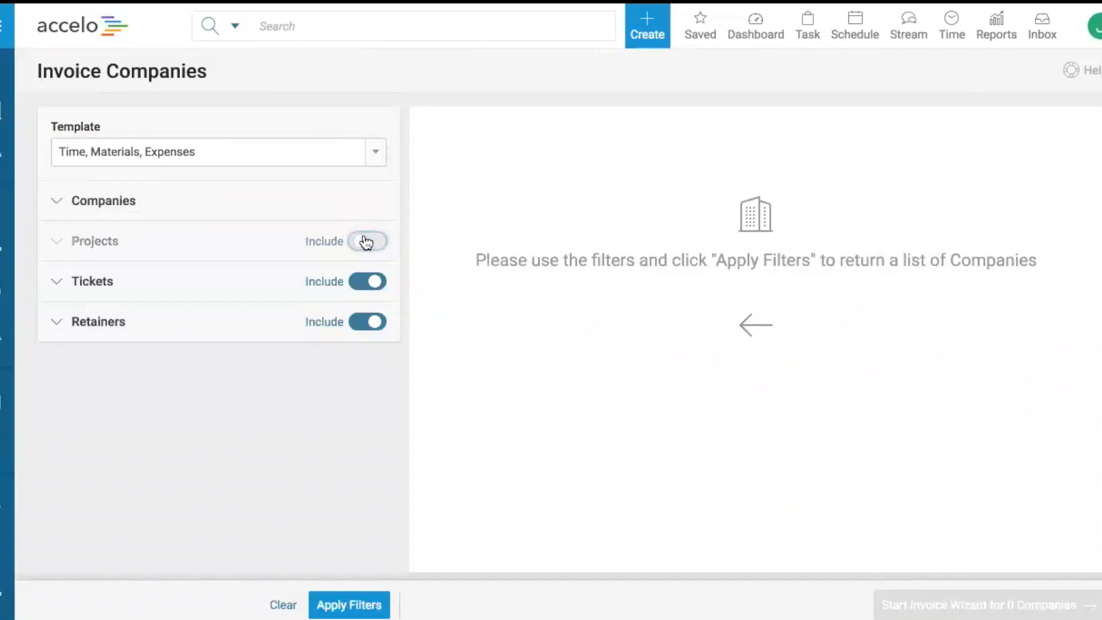
left_click(380, 319)
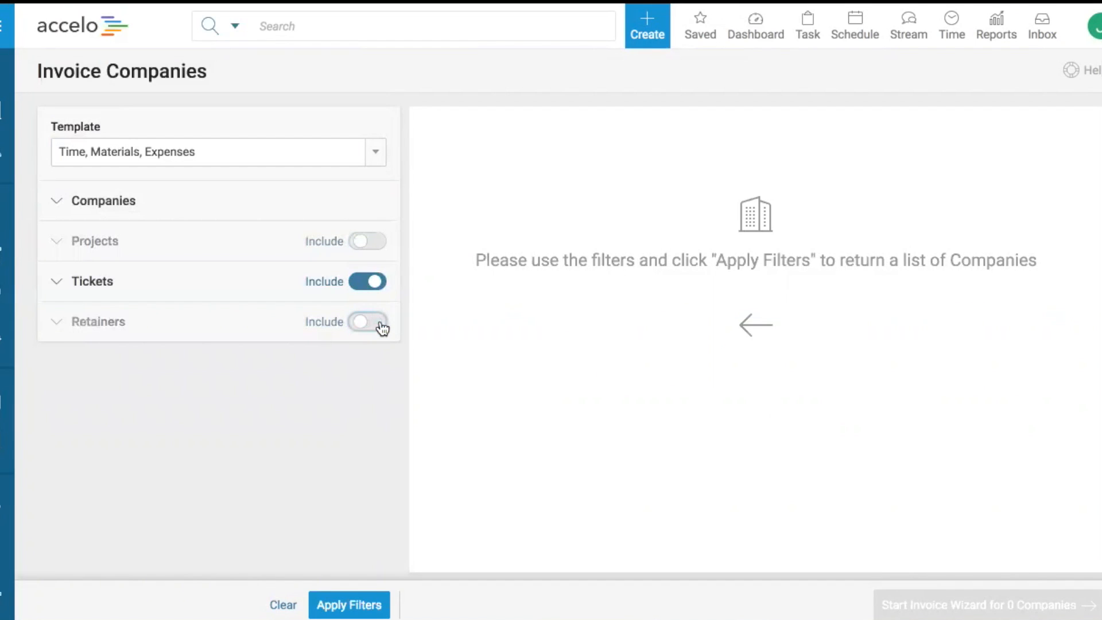
Review the ticket filters, keeping the Resolved status, and apply them to list the companies to invoice.
left_click(56, 282)
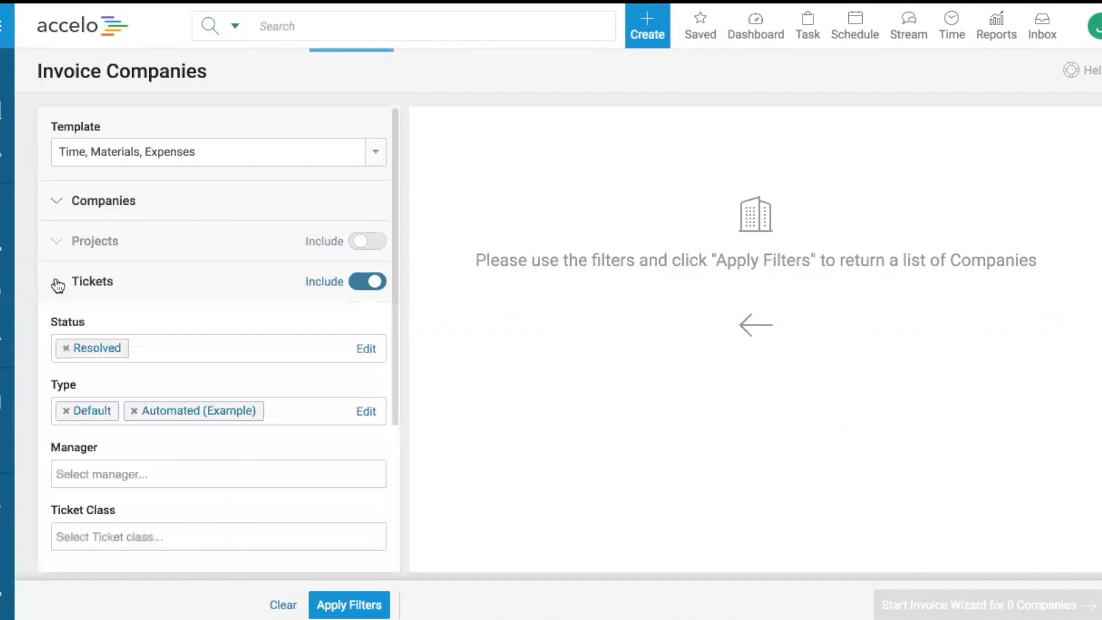
left_click(180, 351)
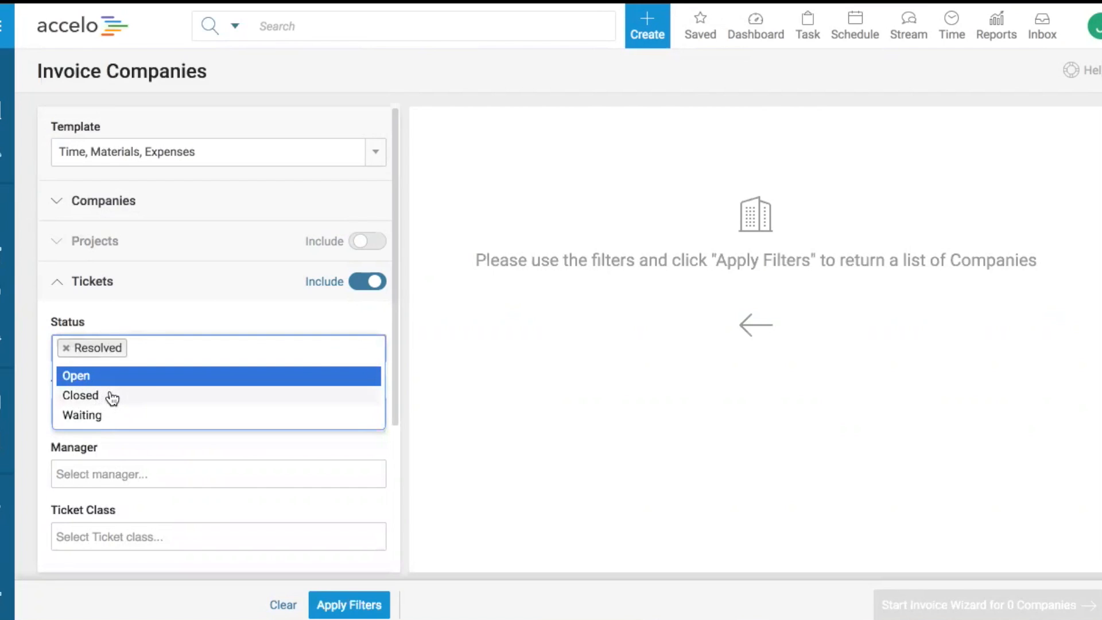
left_click(175, 315)
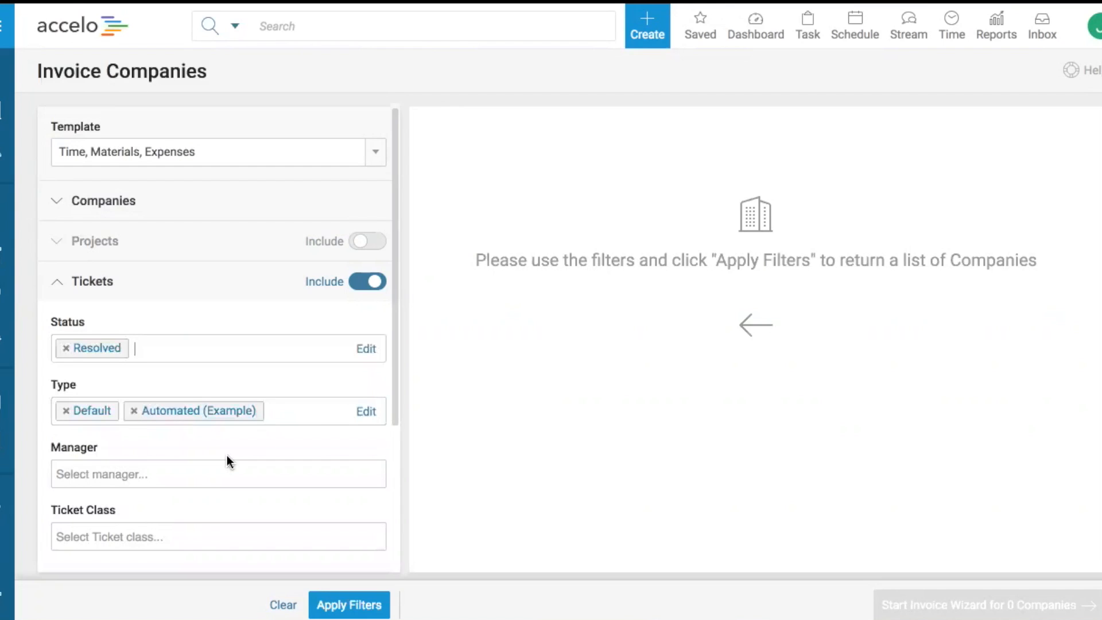
scroll(227, 461, "down", 1)
scroll(226, 459, "down", 5)
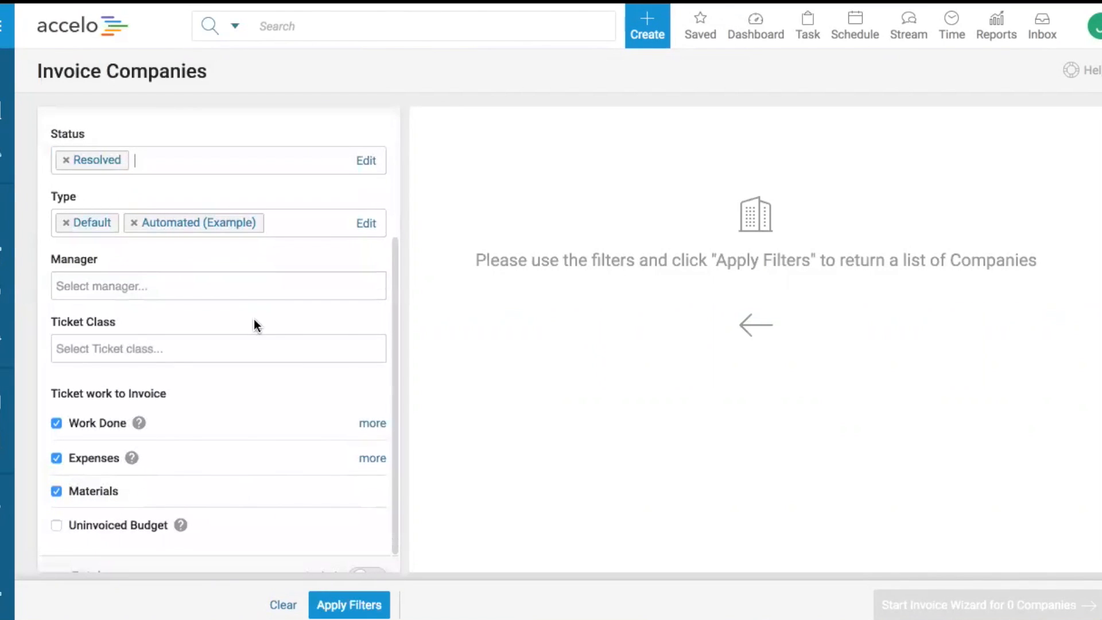
left_click(360, 605)
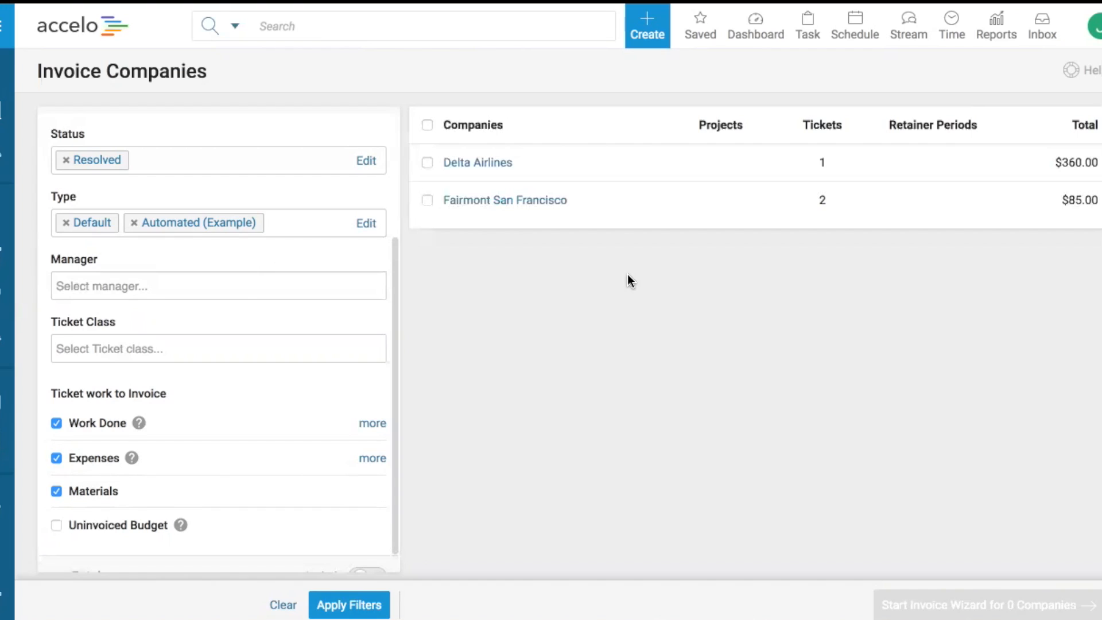
Start the bulk invoice wizard for all listed companies and preview the Delta Airlines invoice PDF with its work detail.
left_click(428, 126)
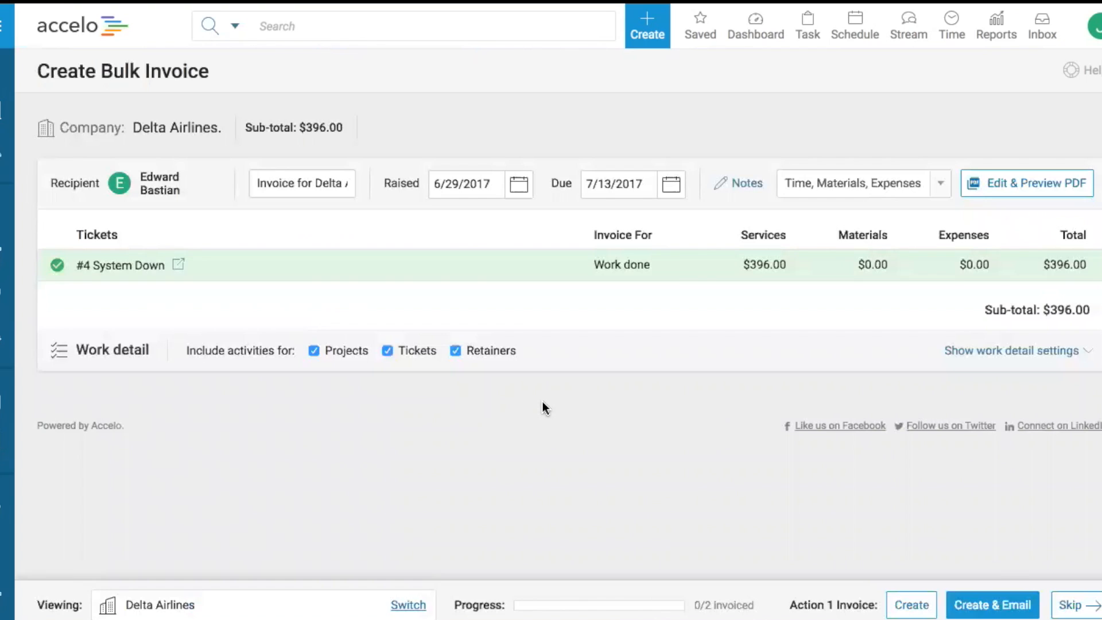
left_click(1004, 183)
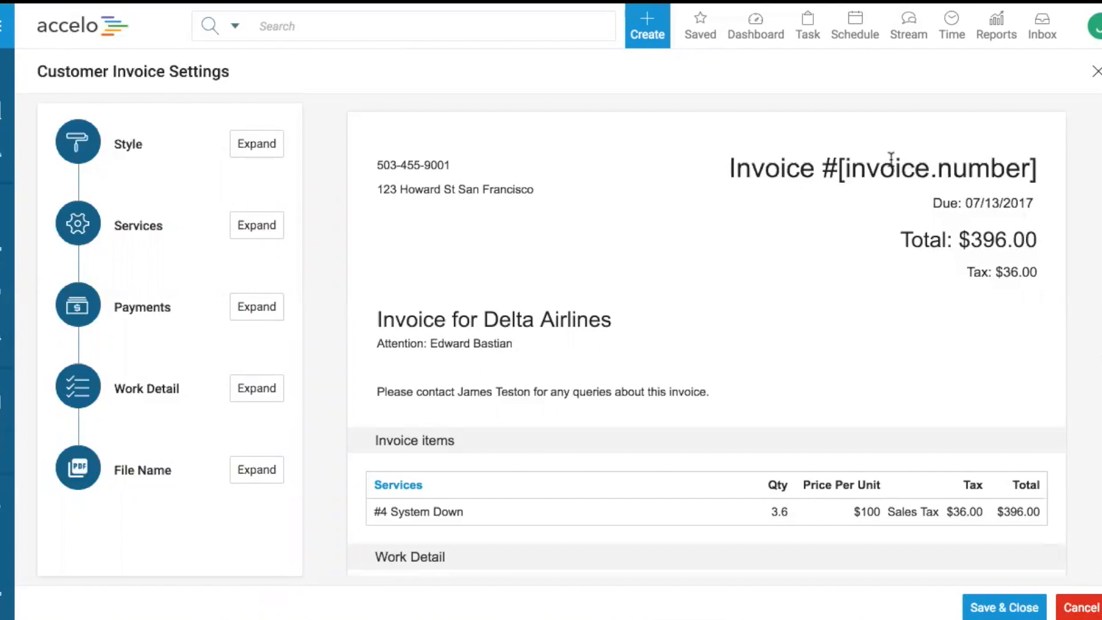
scroll(788, 260, "down", 1)
scroll(789, 263, "down", 5)
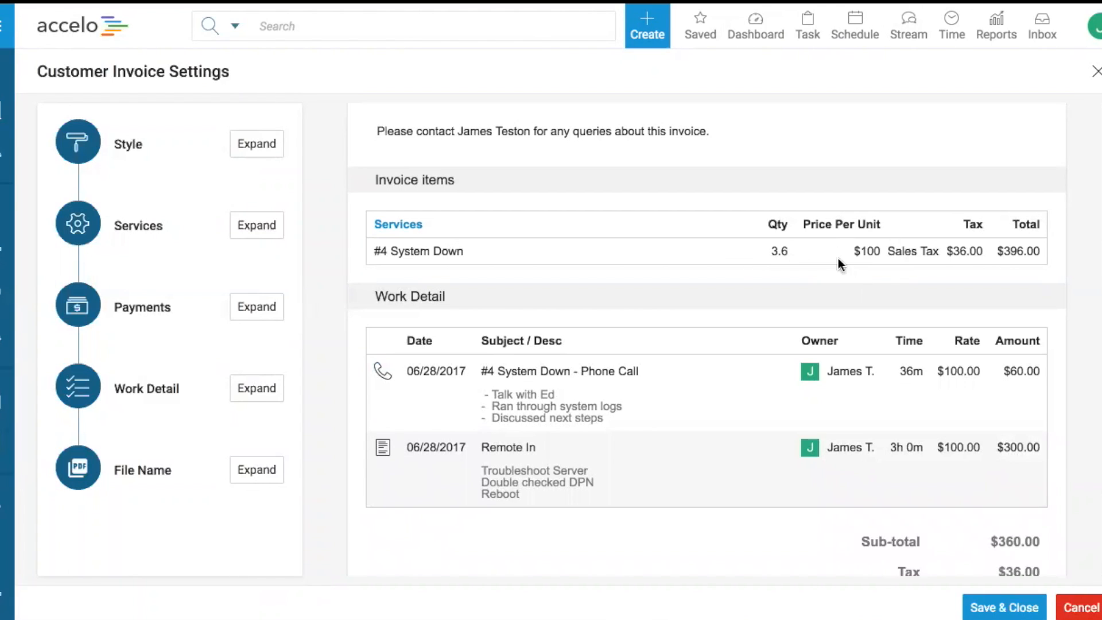
scroll(563, 256, "down", 1)
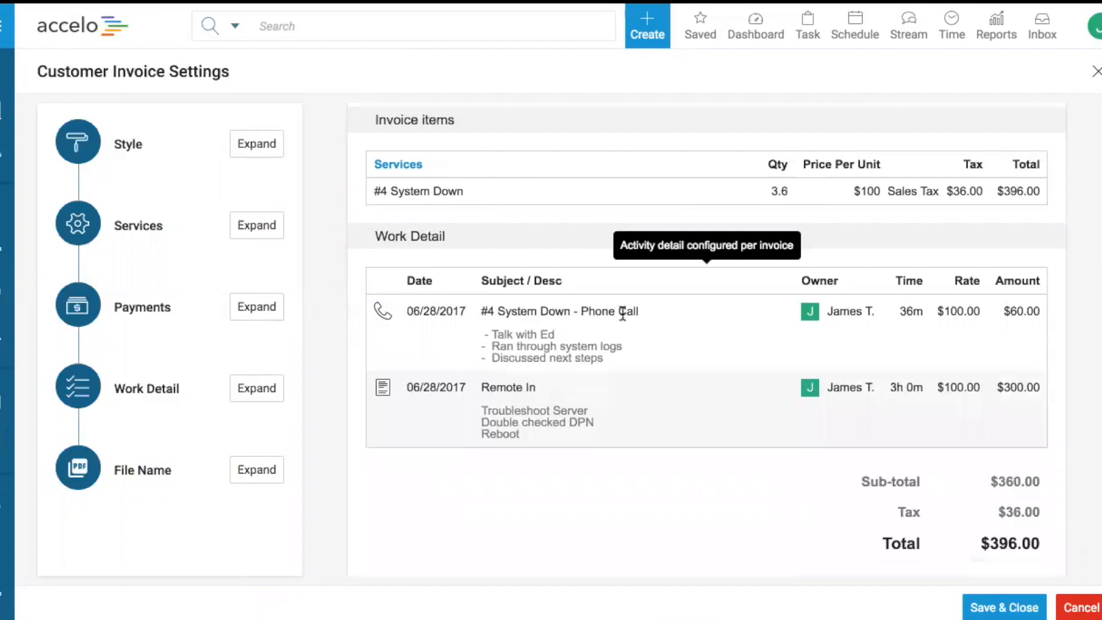
Try hiding the subject and body in the Delta Airlines invoice's work detail settings, and show both again.
left_click(266, 390)
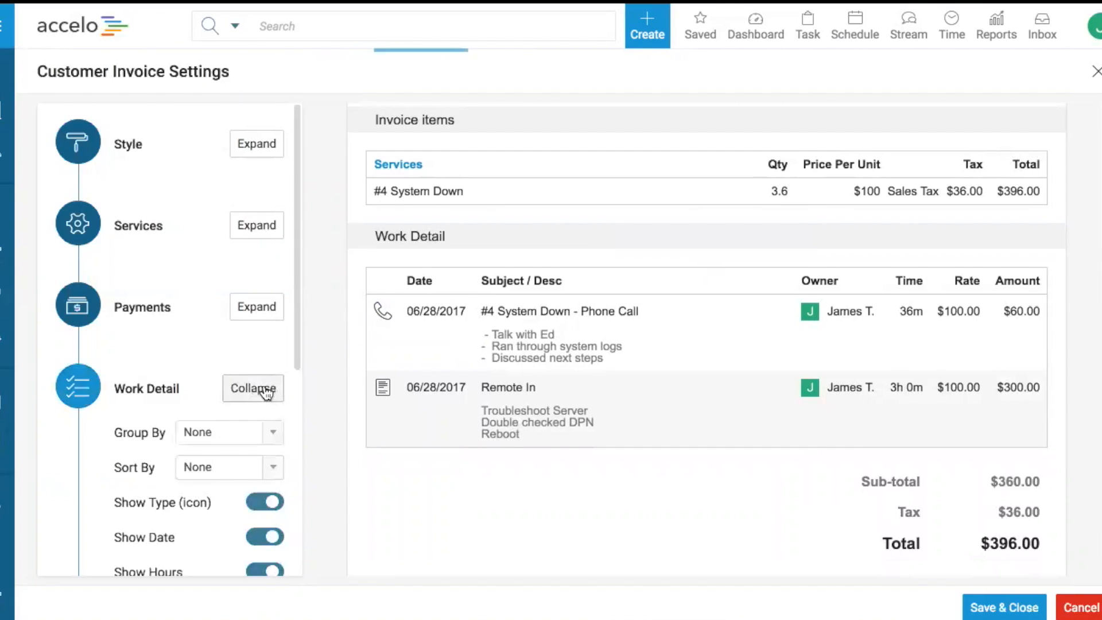
scroll(265, 390, "down", 5)
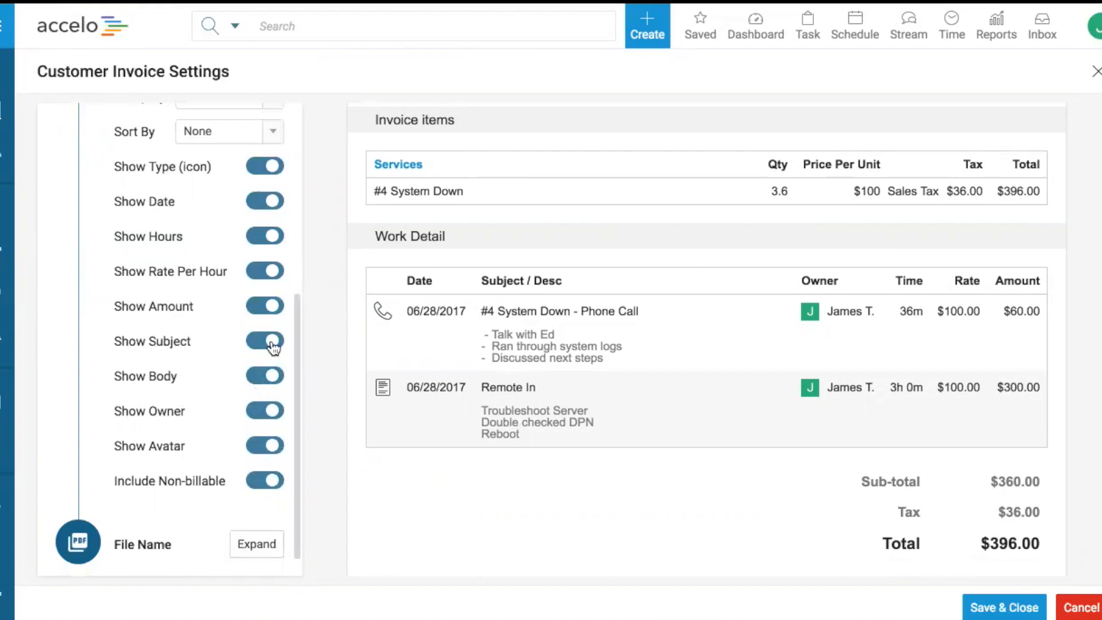
left_click(275, 344)
left_click(269, 377)
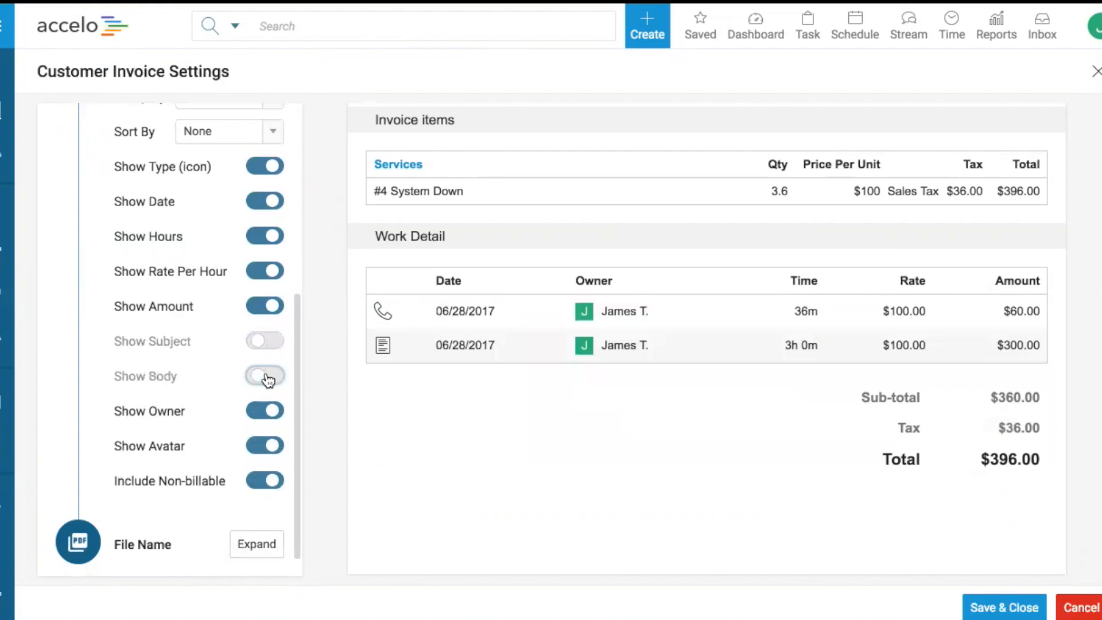
left_click(267, 378)
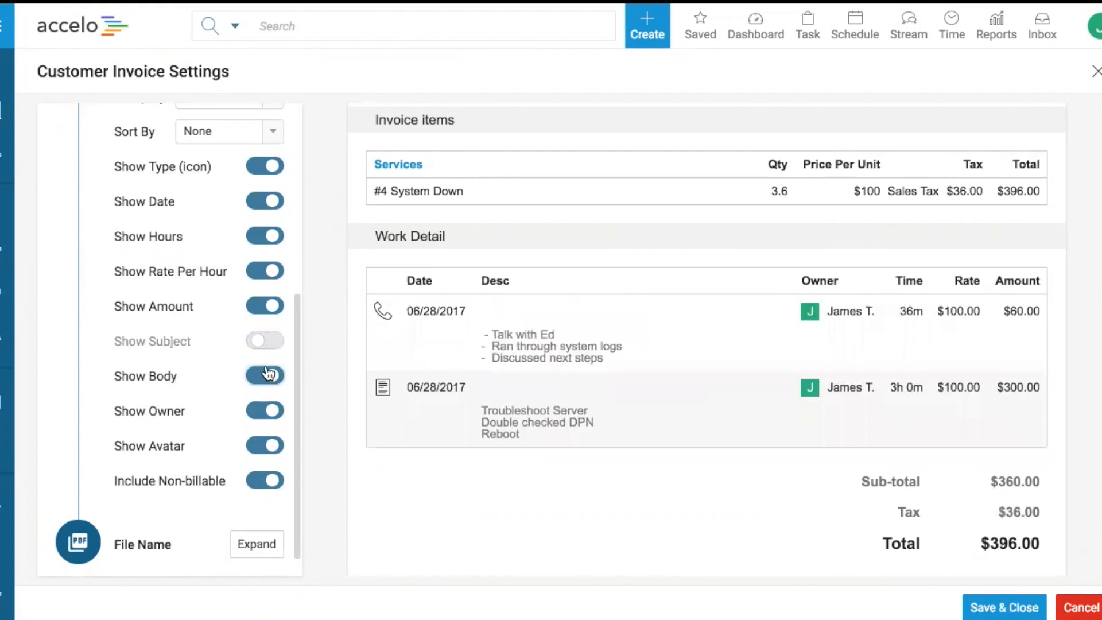
left_click(265, 341)
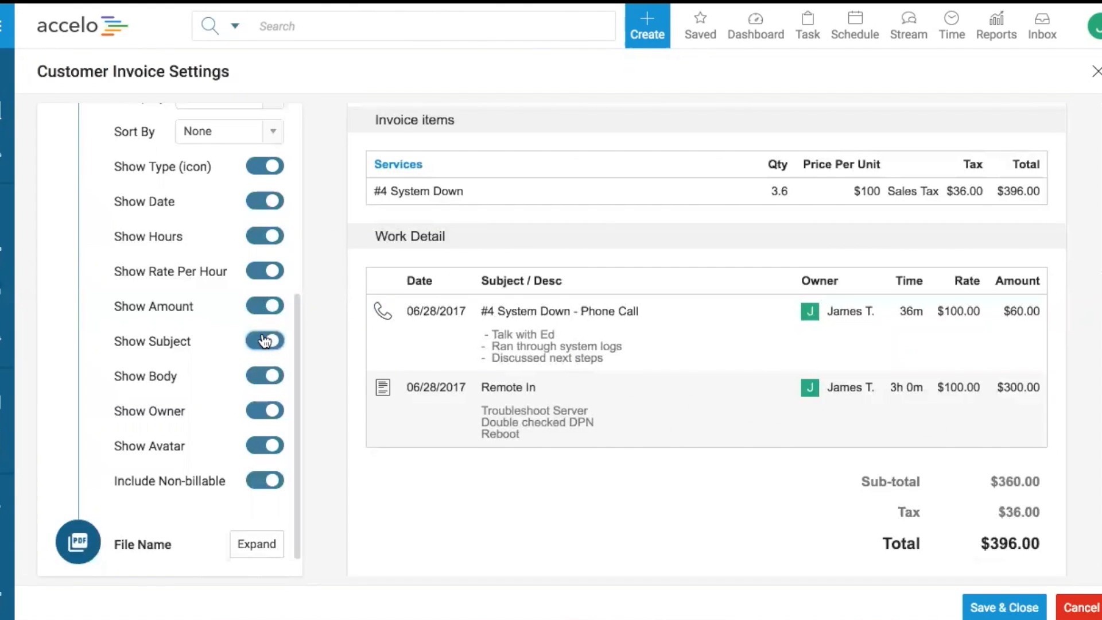
left_click(270, 381)
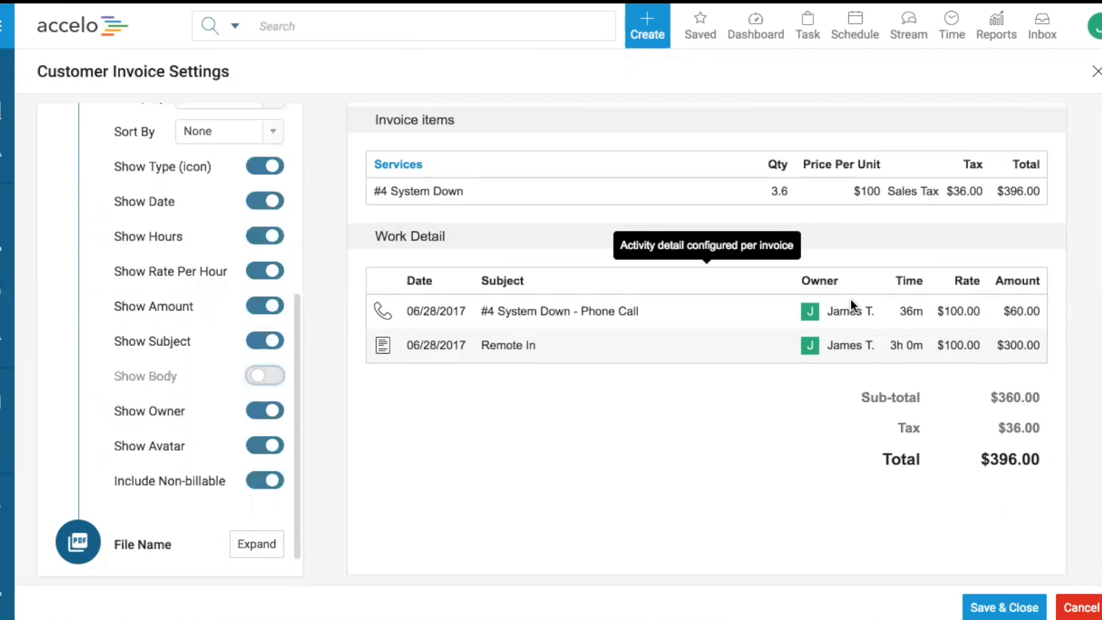
left_click(266, 378)
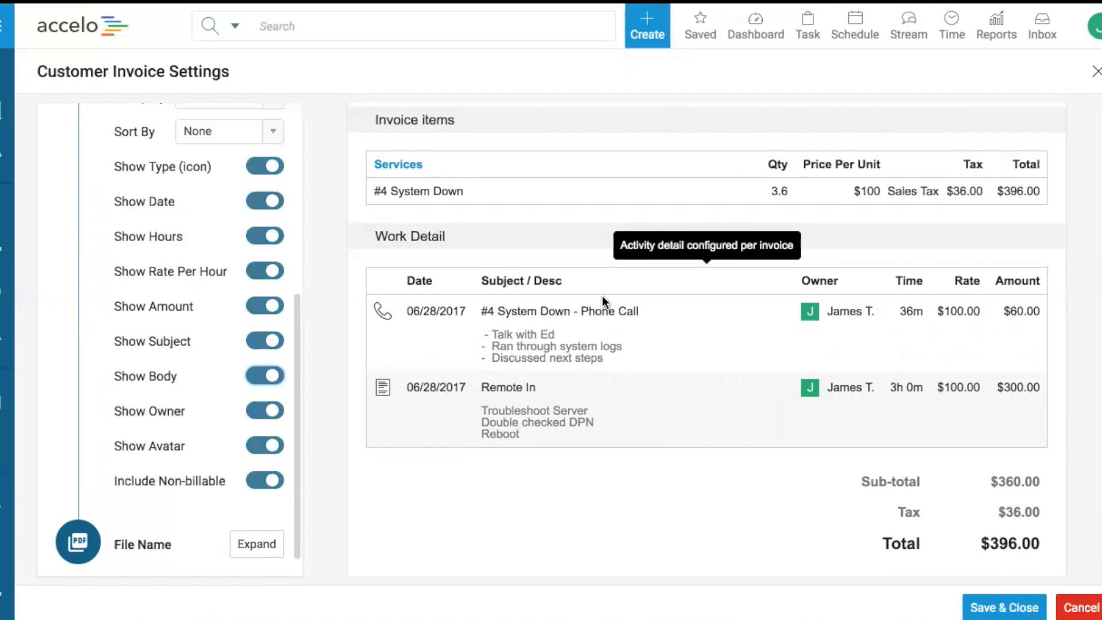
Save the Delta Airlines invoice settings, and create and email that invoice.
left_click(1009, 607)
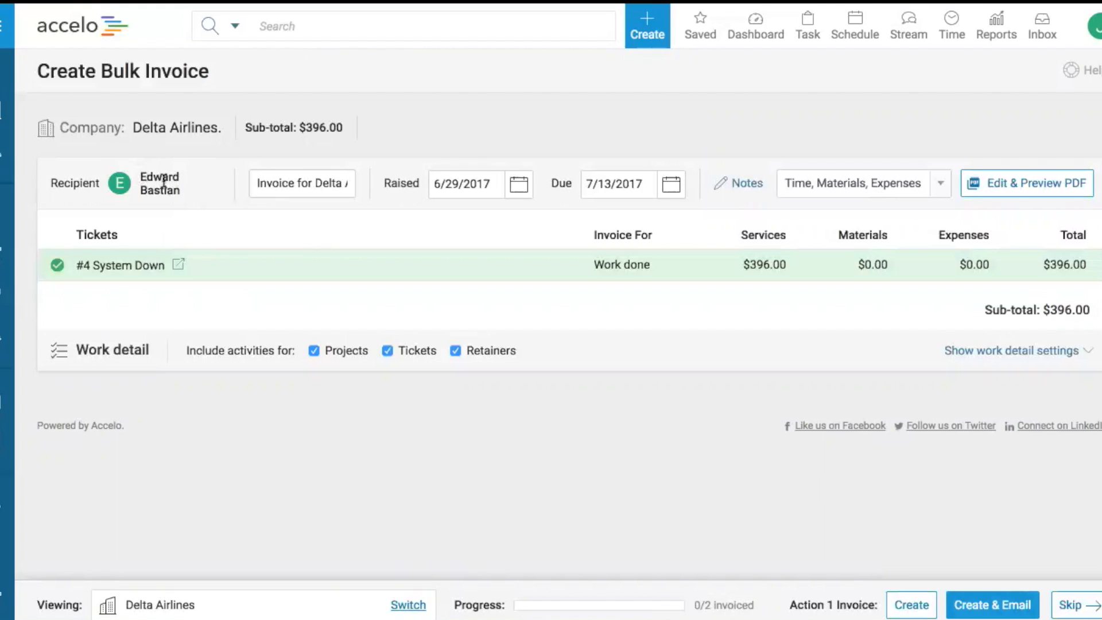
left_click(990, 612)
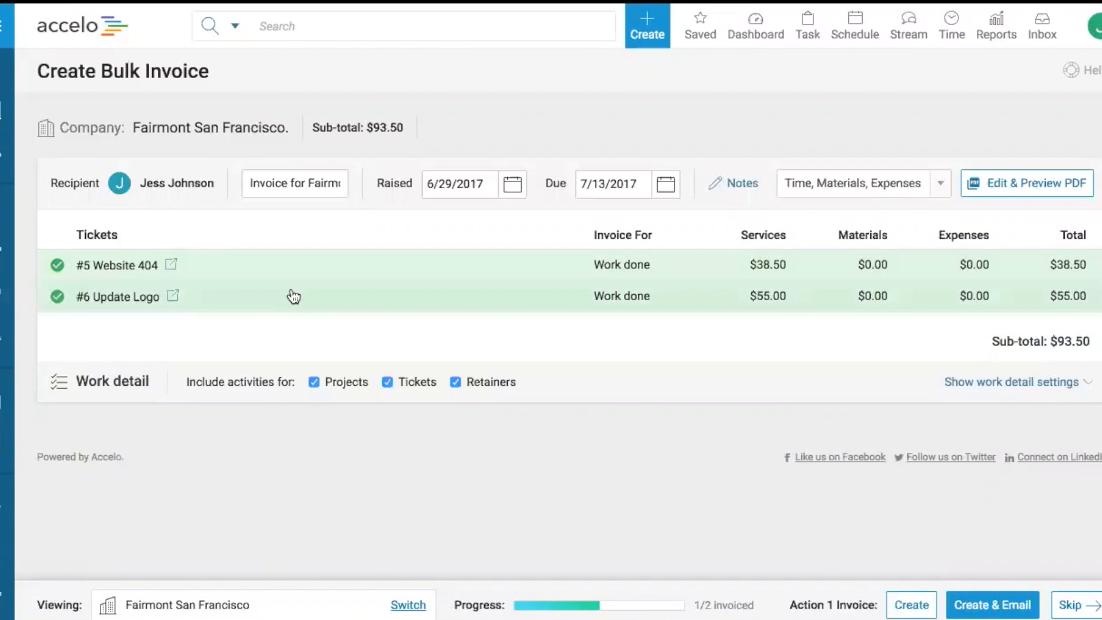
Preview the Fairmont San Francisco invoice PDF and review the items and work detail for tickets #5 Website 404 and #6 Update Logo.
left_click(1027, 183)
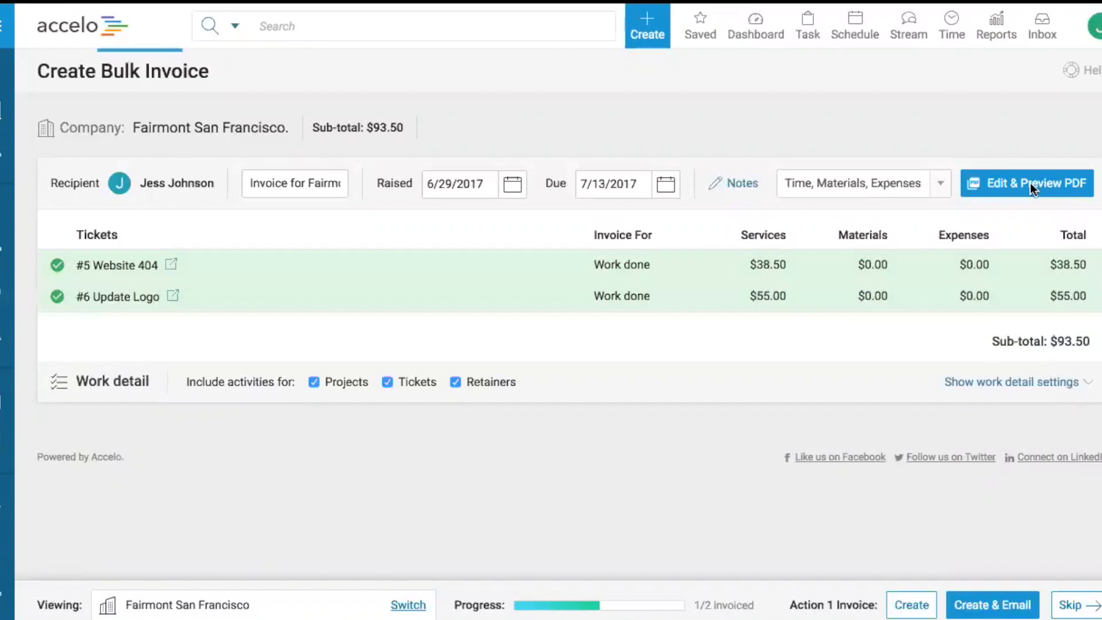
scroll(594, 304, "down", 3)
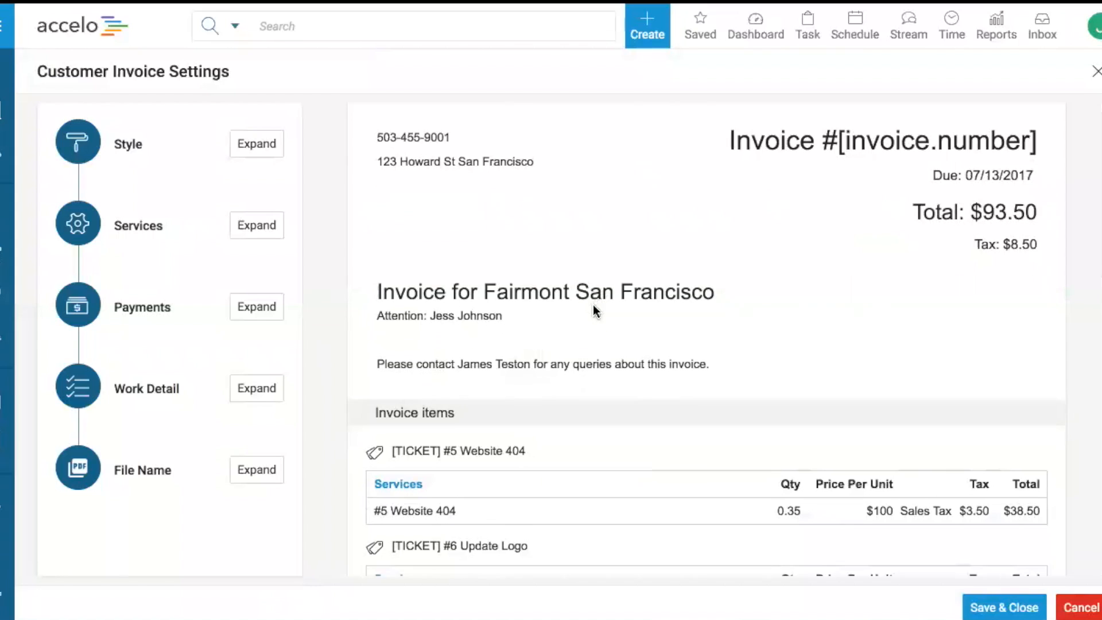
scroll(594, 304, "down", 5)
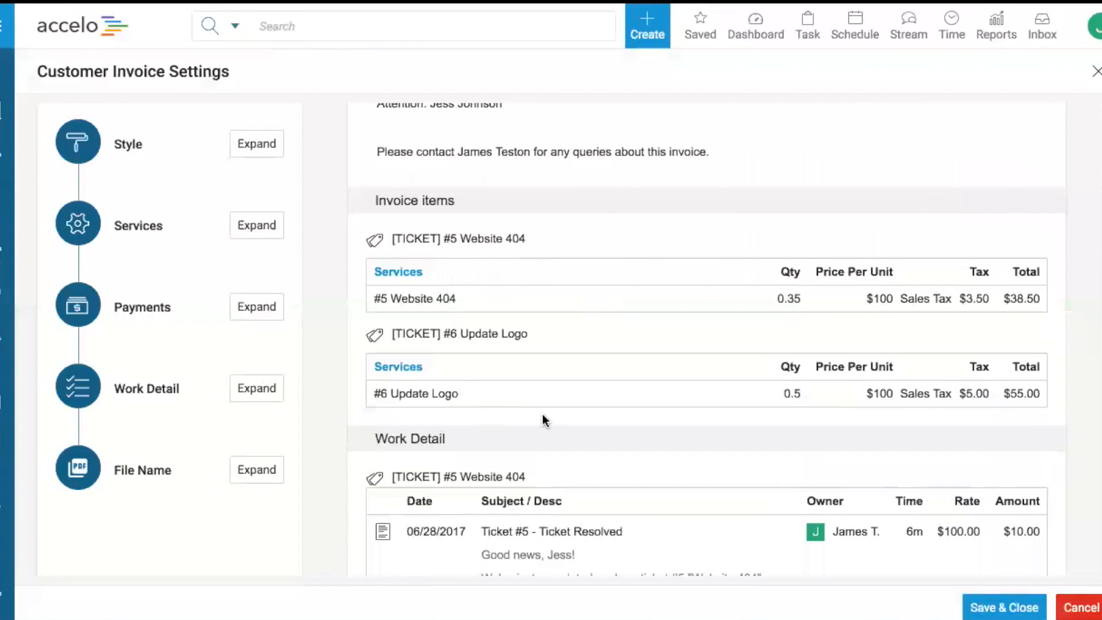
scroll(553, 512, "down", 10)
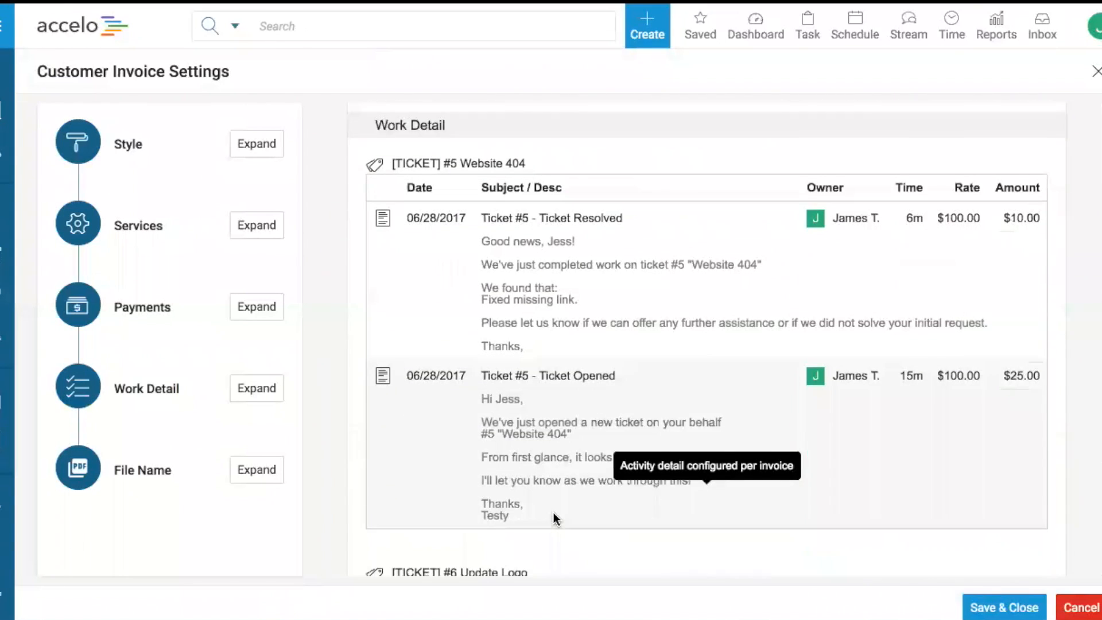
scroll(677, 240, "down", 6)
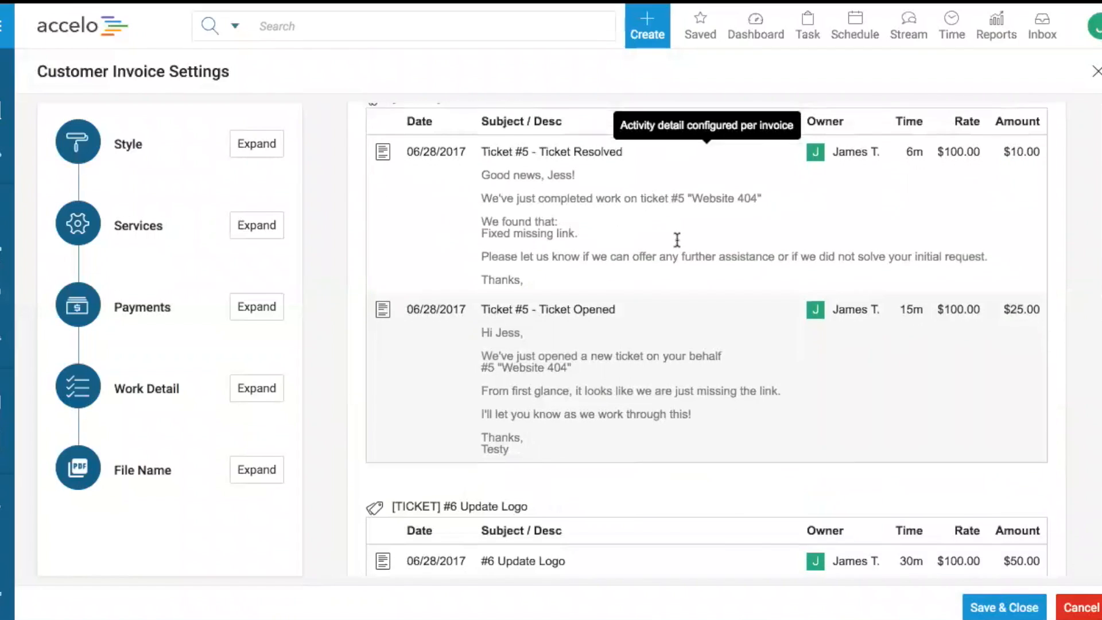
scroll(677, 240, "down", 1)
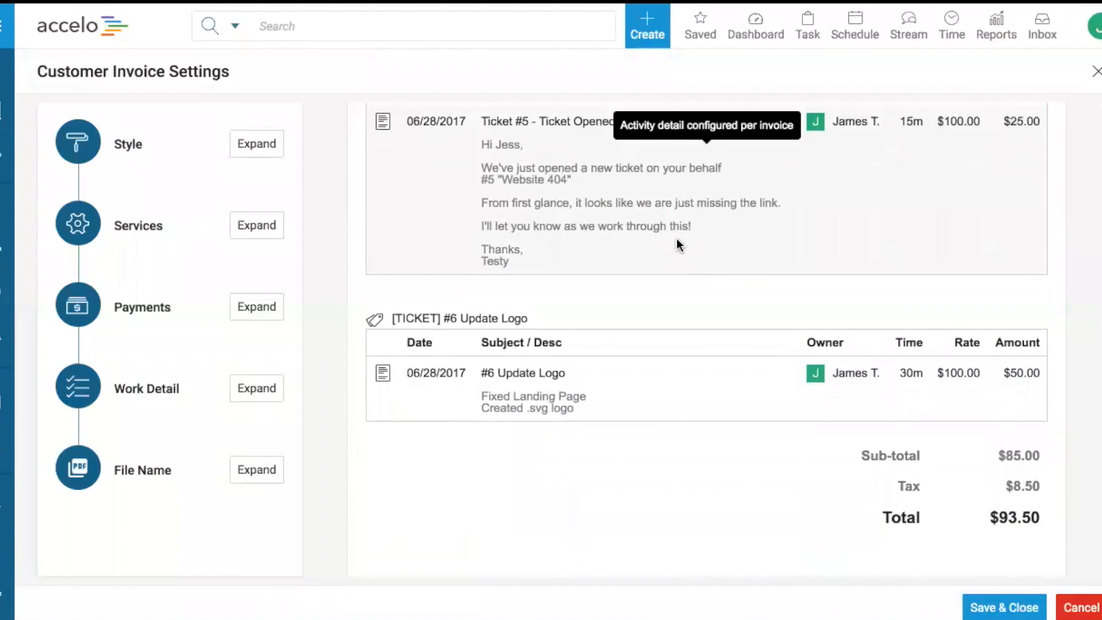
Group the Fairmont San Francisco invoice's work detail by Staff, sort it by Date, and save the settings.
left_click(255, 392)
scroll(257, 397, "down", 2)
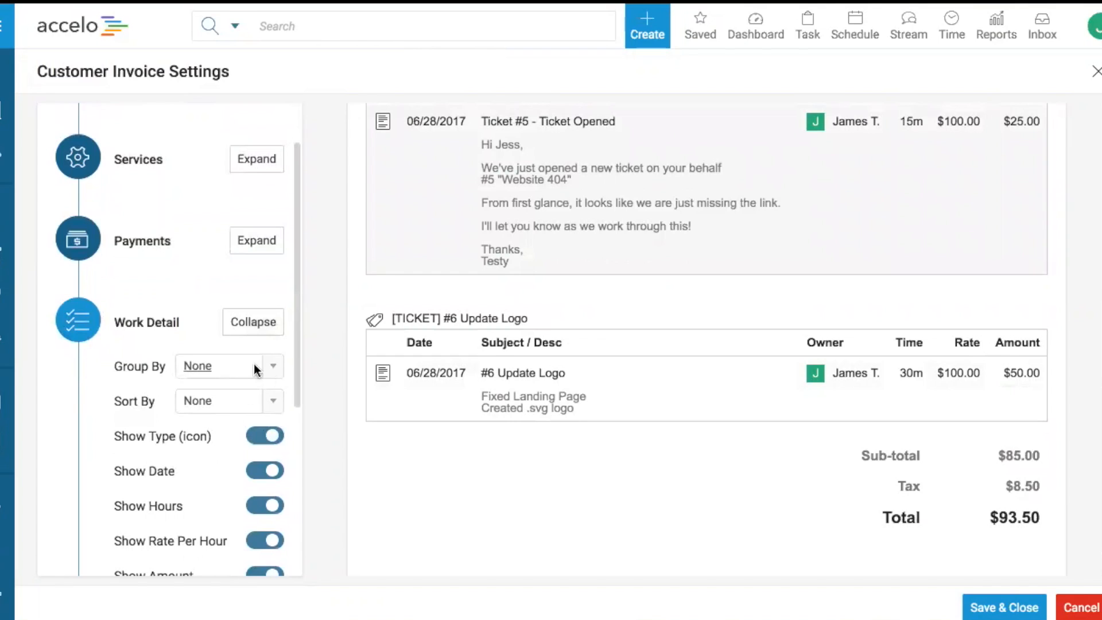
left_click(274, 367)
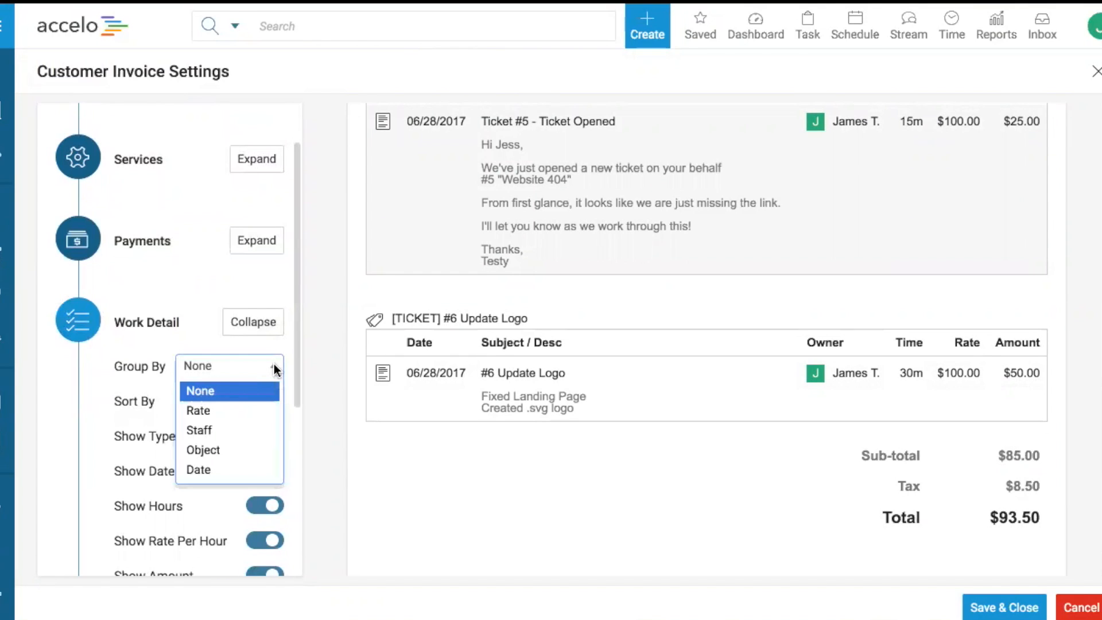
left_click(222, 435)
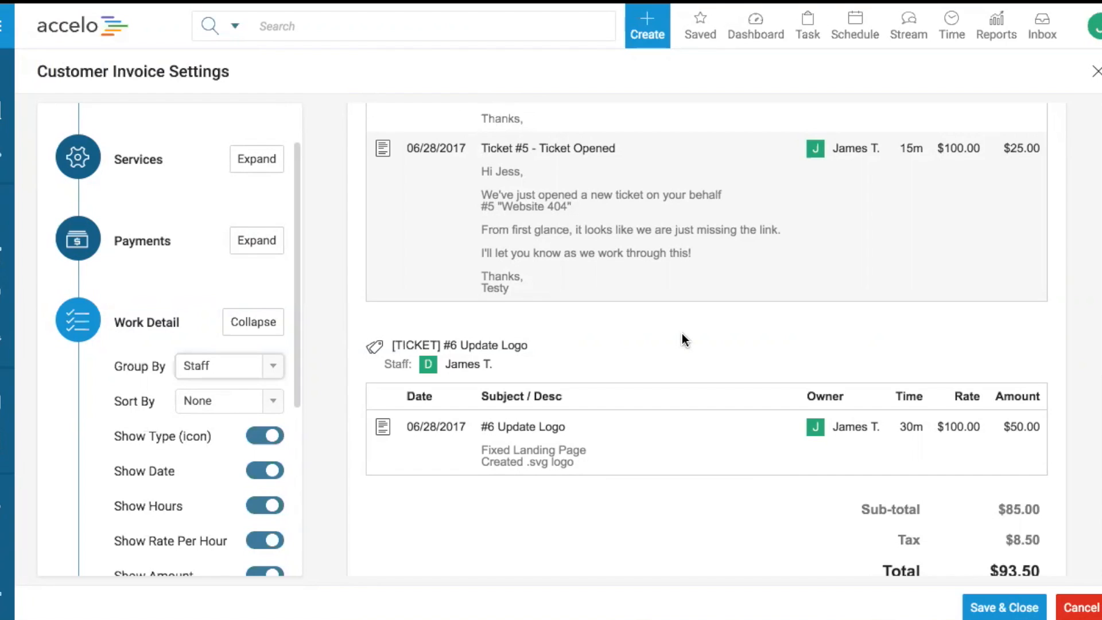
left_click(245, 401)
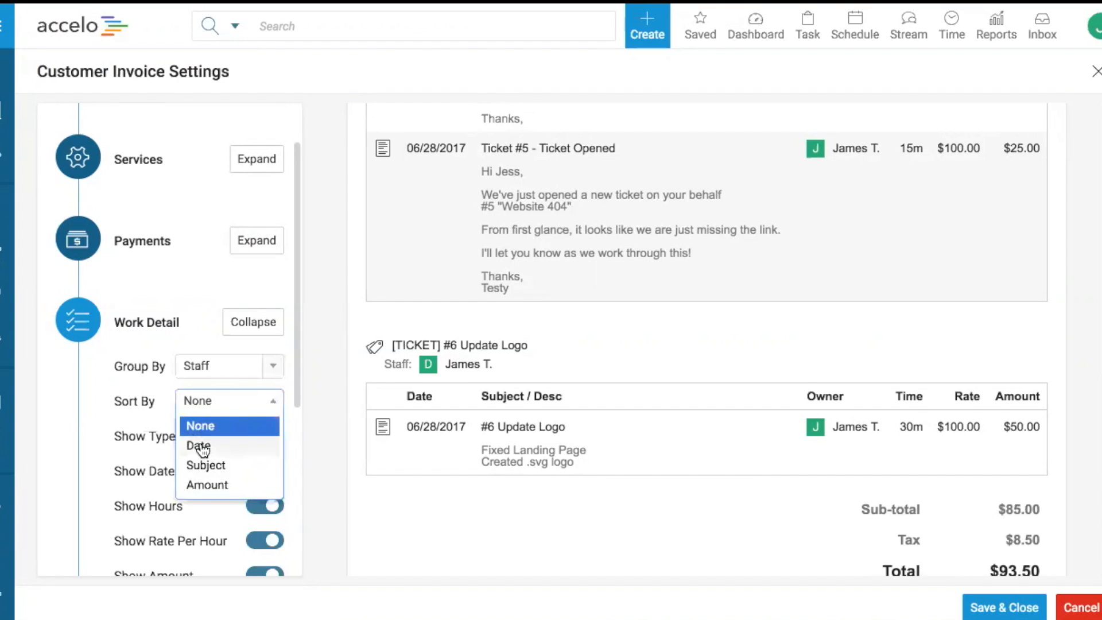
left_click(199, 446)
left_click(1001, 608)
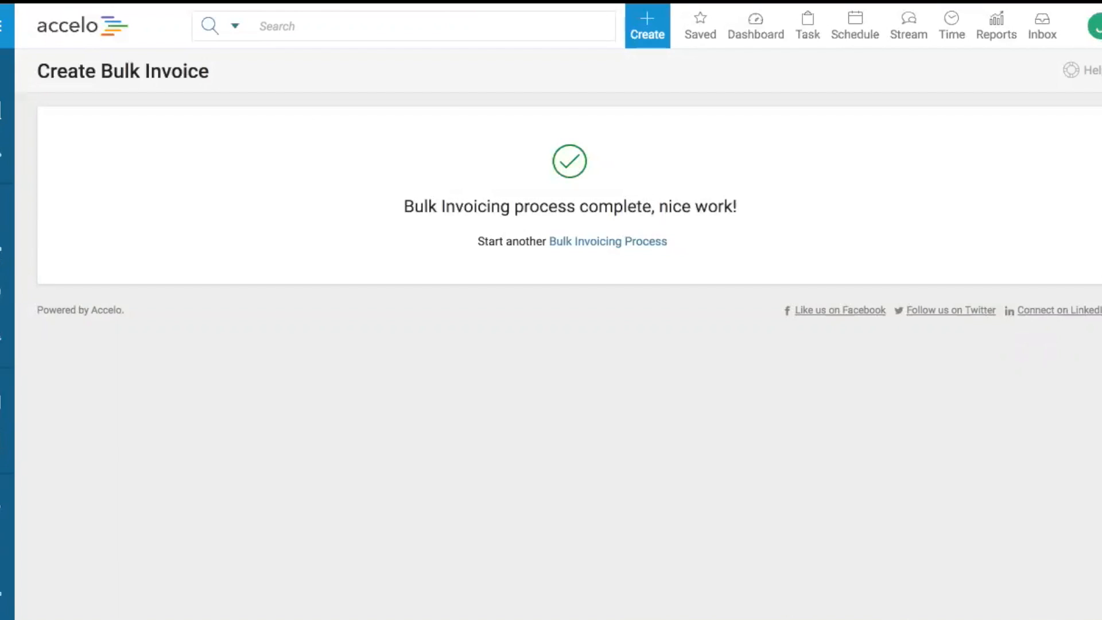
key("super+Tab")
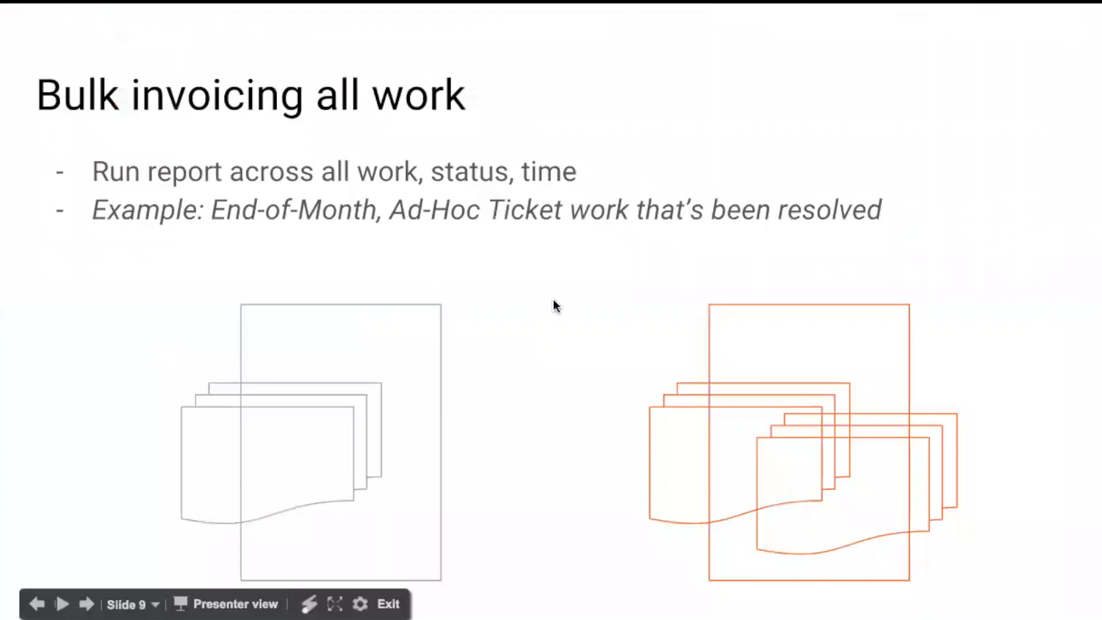
key("Right")
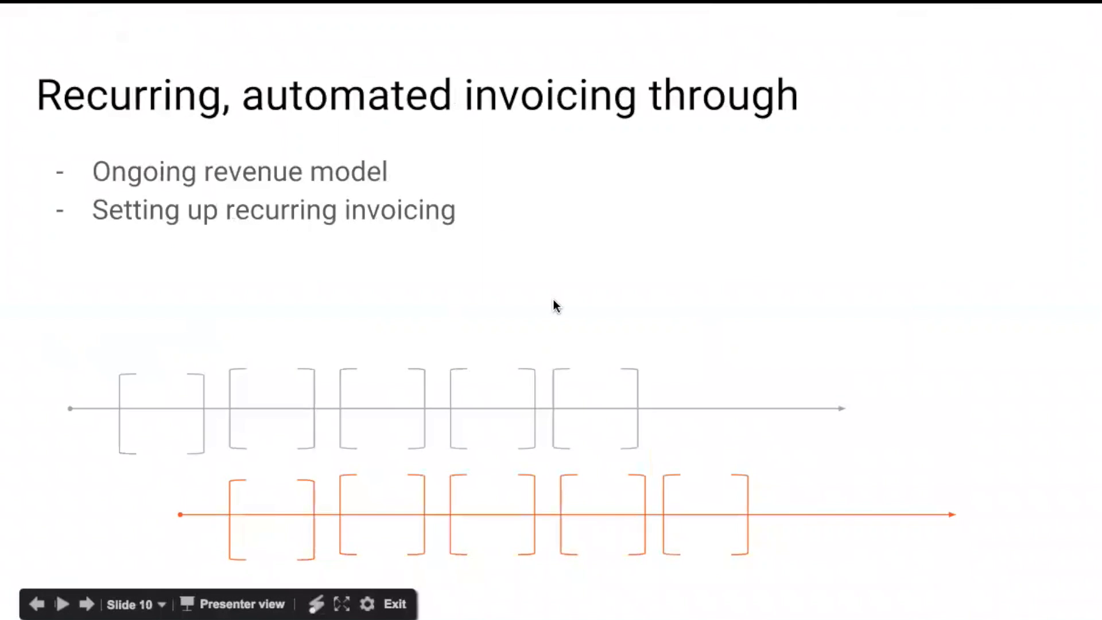
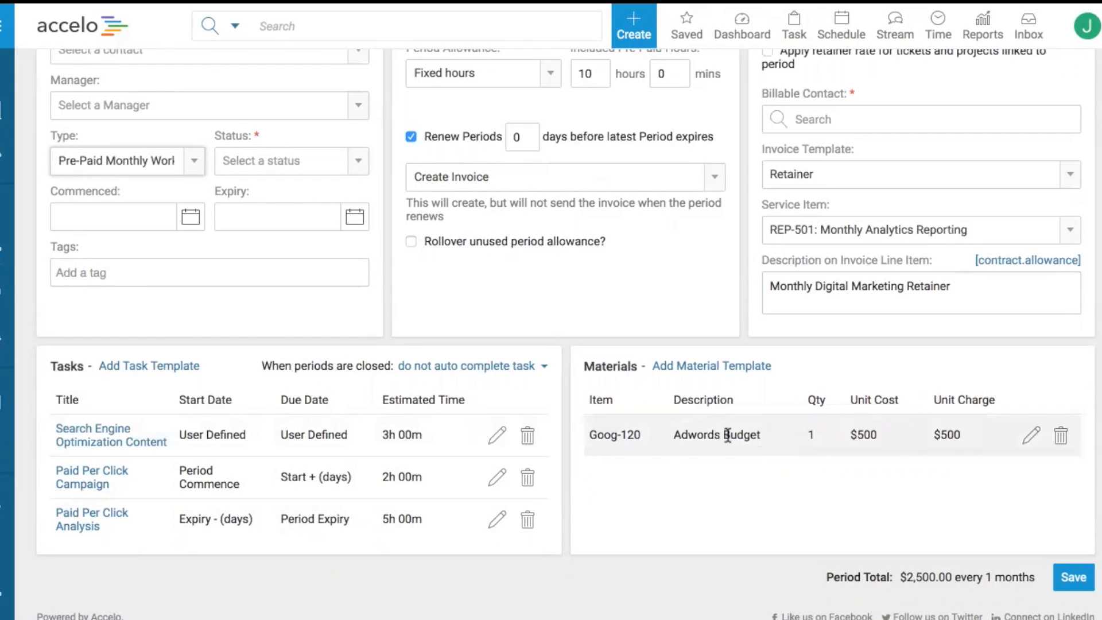
Examine the Period Duration, Period Billing and Period Allowance options for the Delta Airlines SEO retainer, keeping the selected ones.
scroll(728, 435, "up", 3)
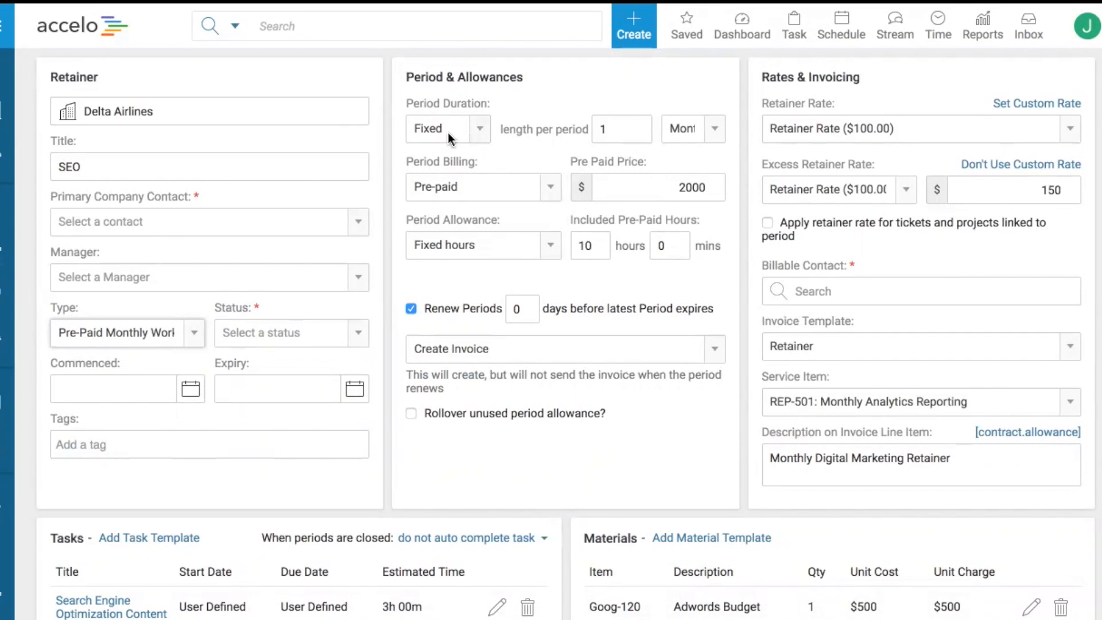
left_click(478, 132)
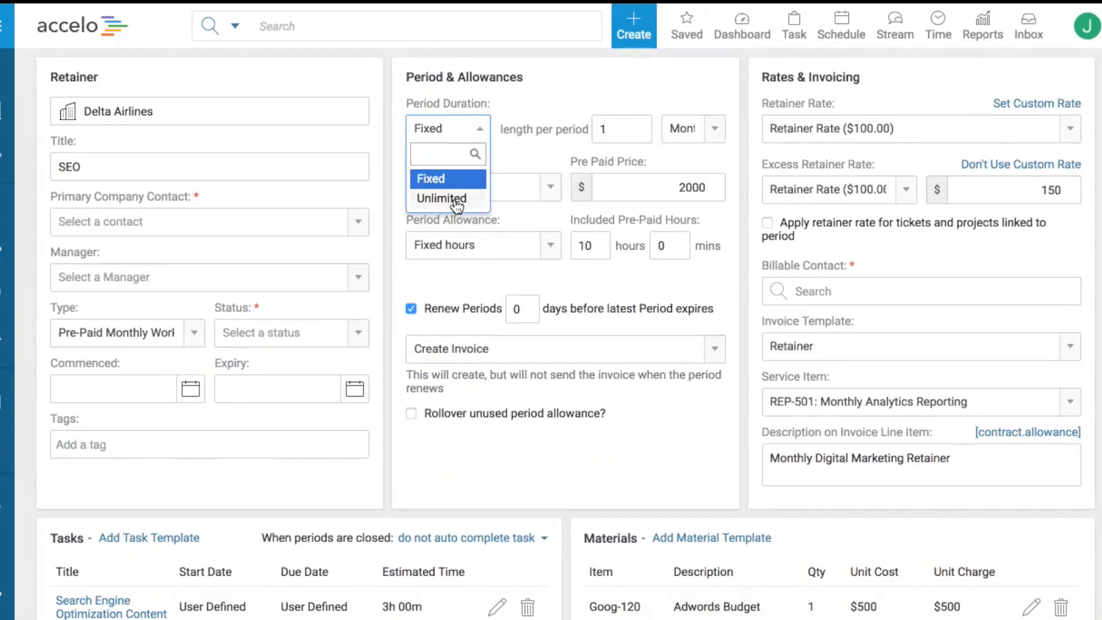
left_click(563, 155)
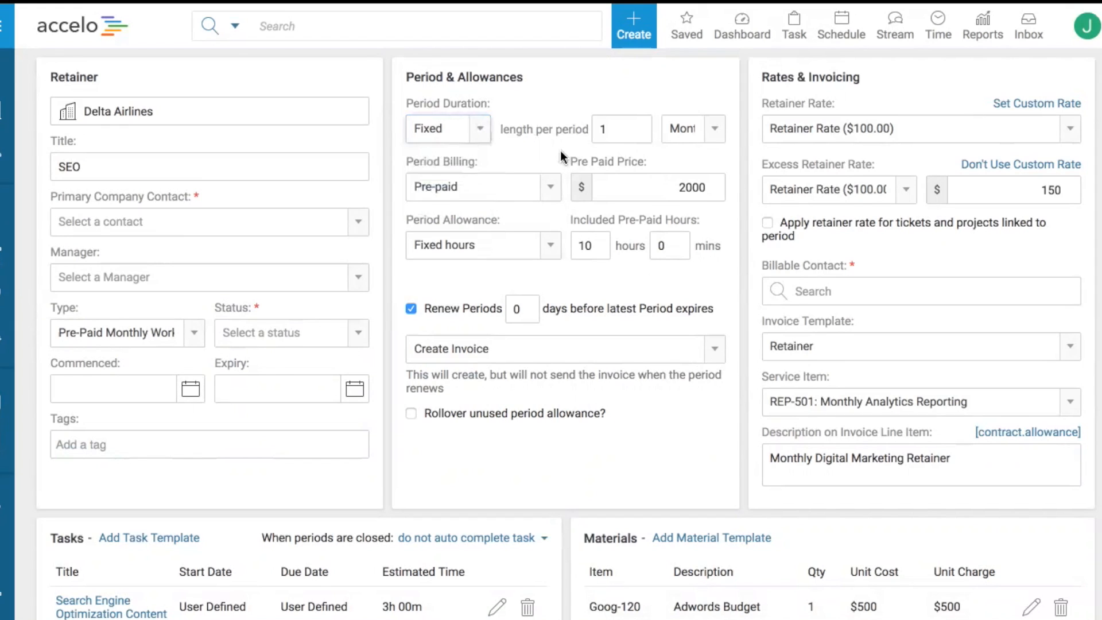
left_click(550, 187)
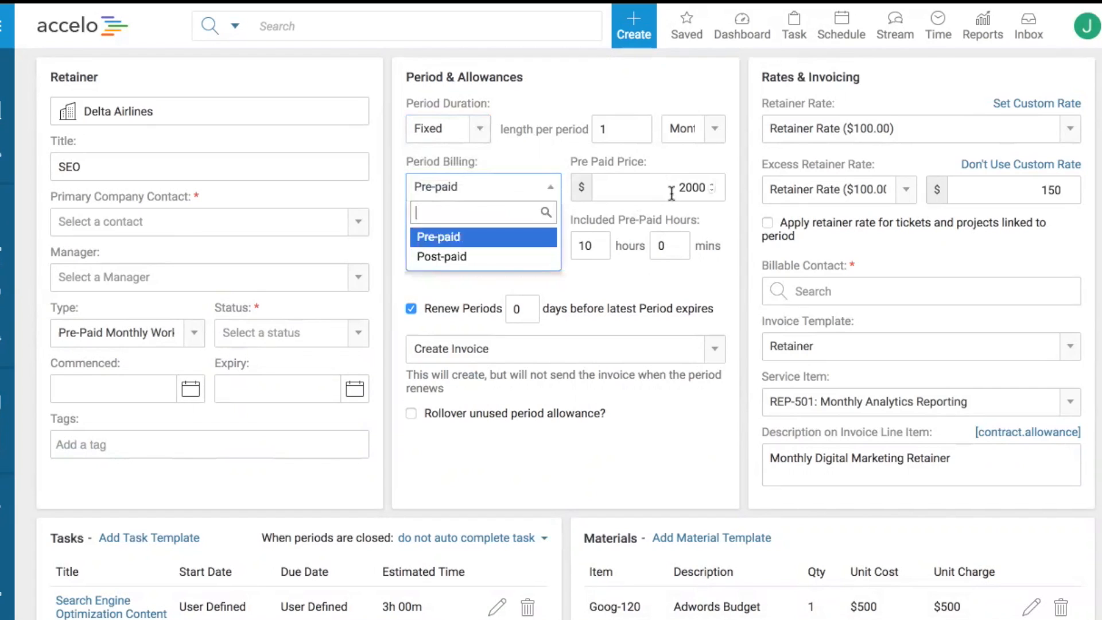
left_click(512, 153)
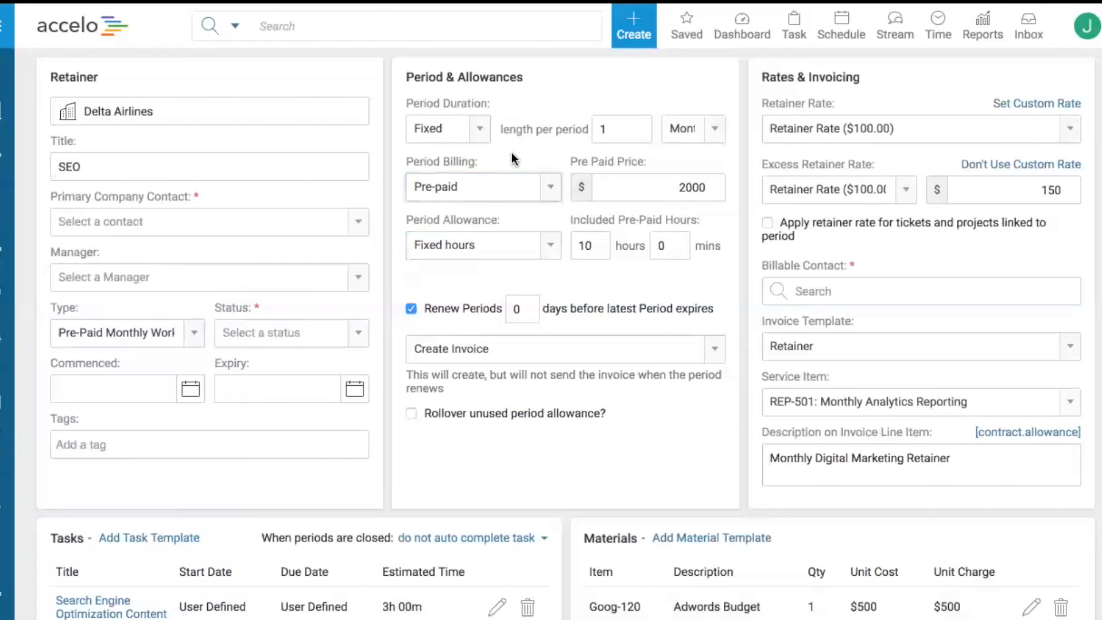
left_click(543, 193)
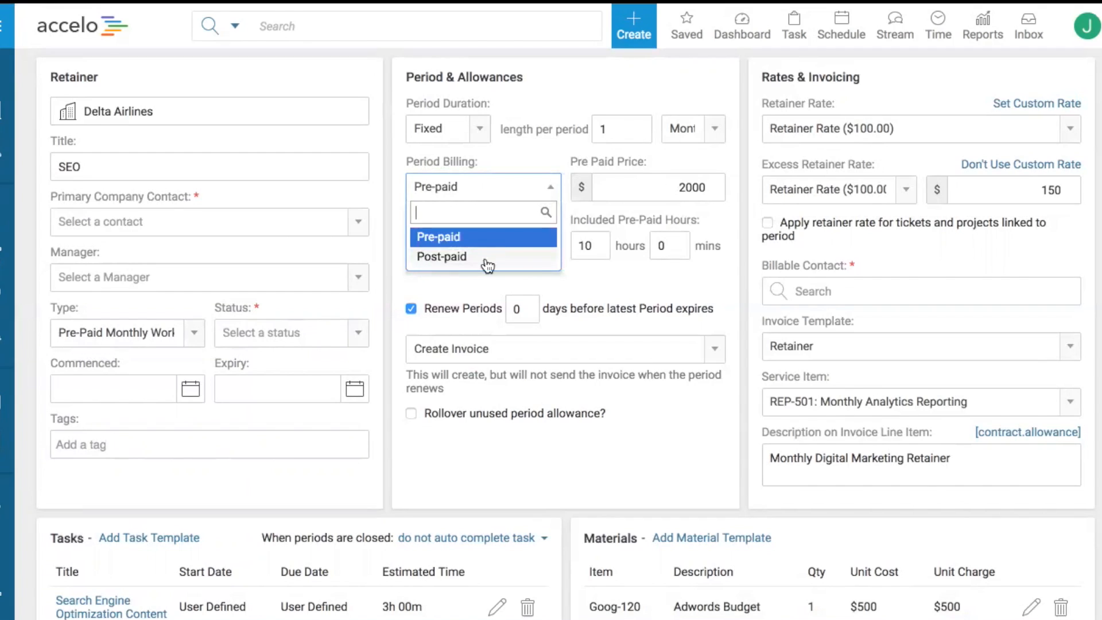
left_click(554, 162)
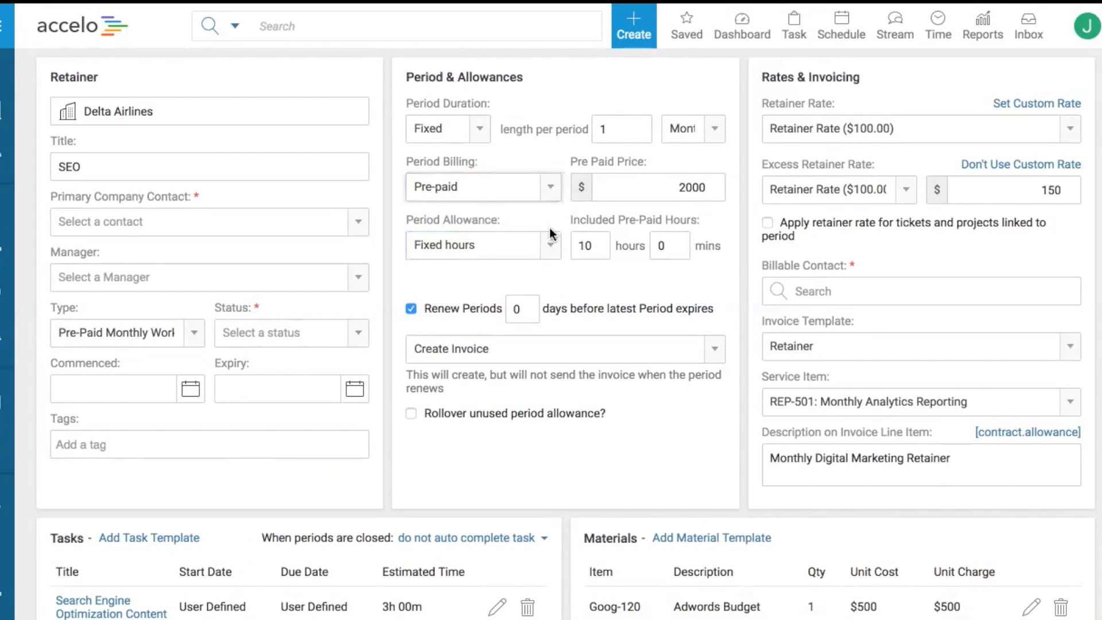
left_click(550, 249)
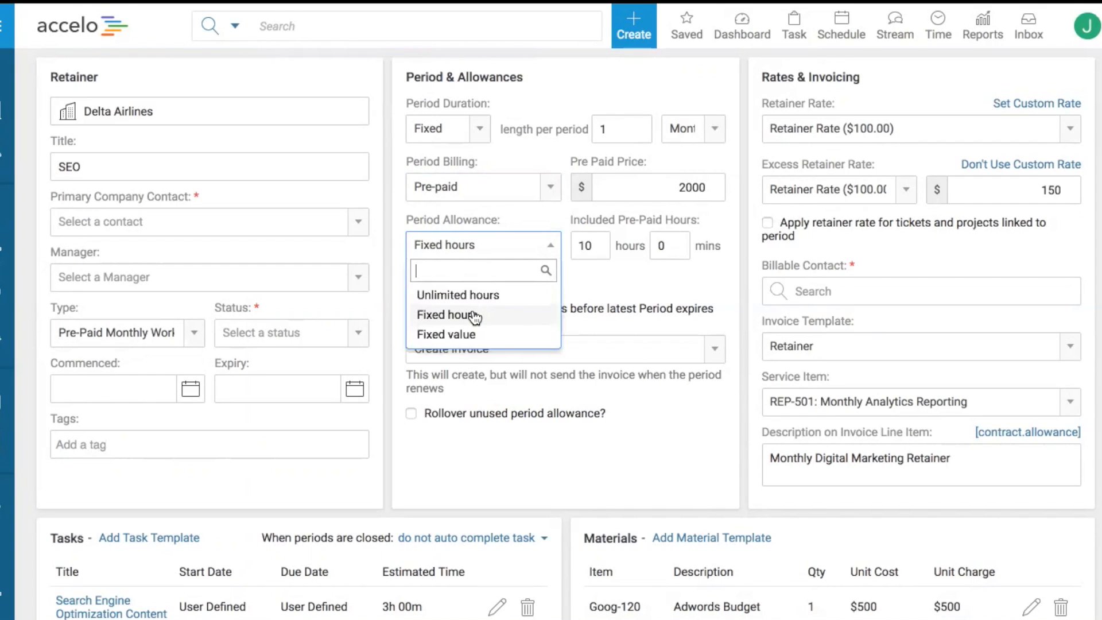
left_click(666, 286)
Set the retainer's period renewals to Create Invoice & Send Email and enable rollover of unused period allowance.
scroll(635, 287, "down", 1)
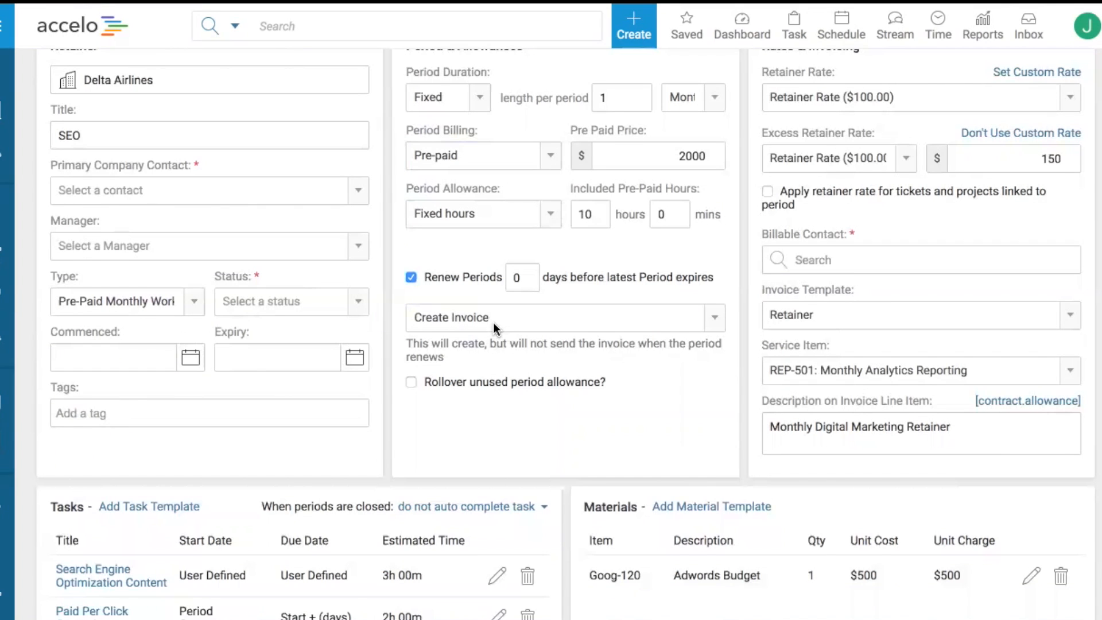
left_click(560, 315)
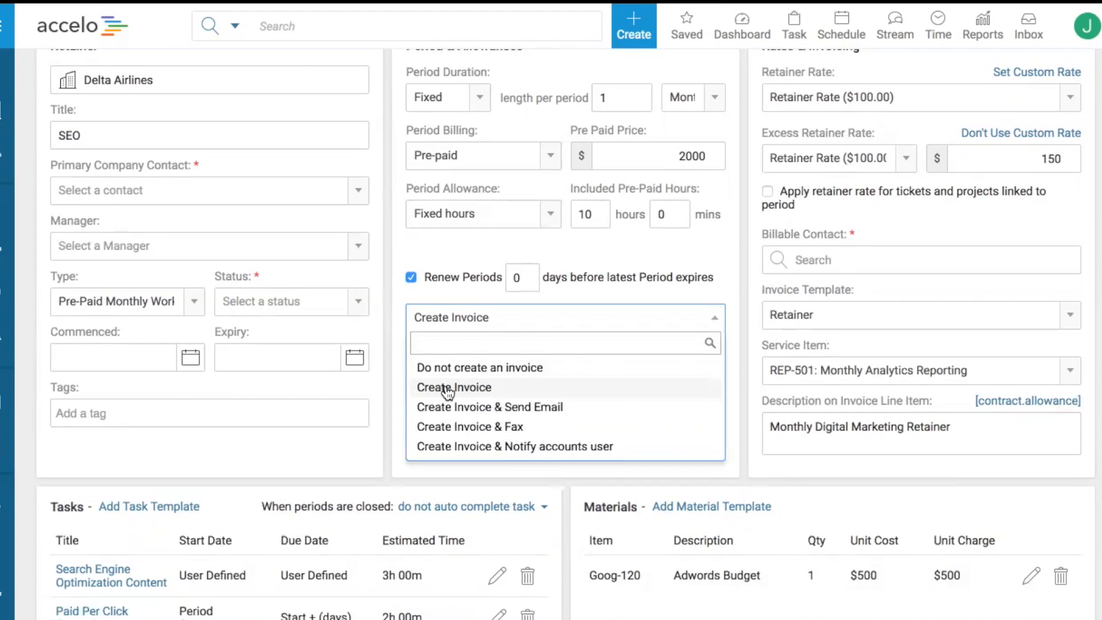
left_click(525, 407)
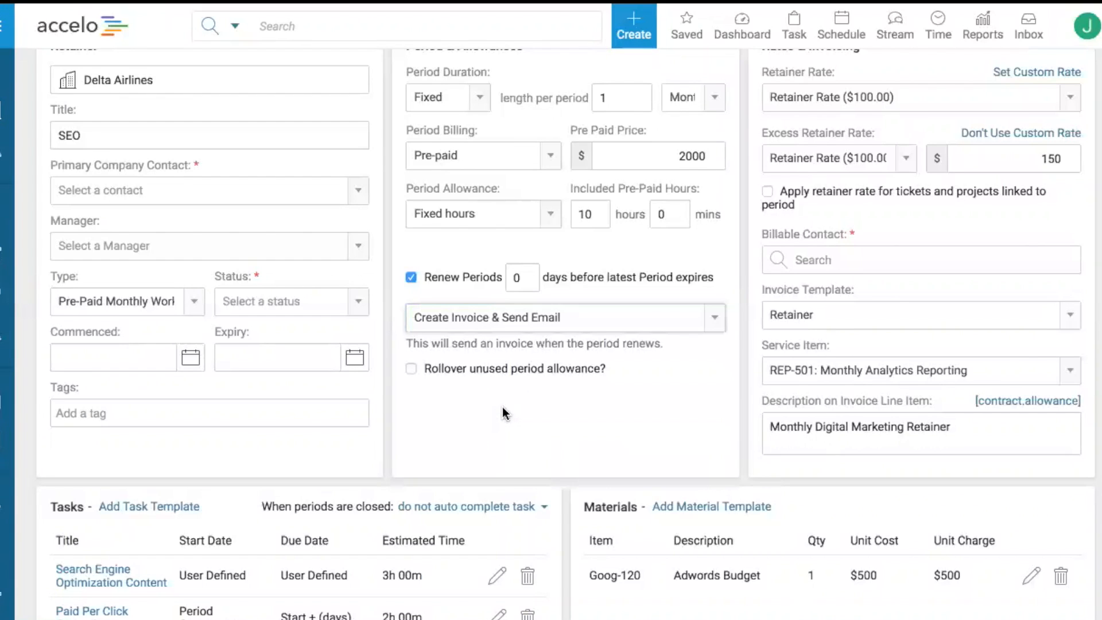
scroll(648, 423, "up", 2)
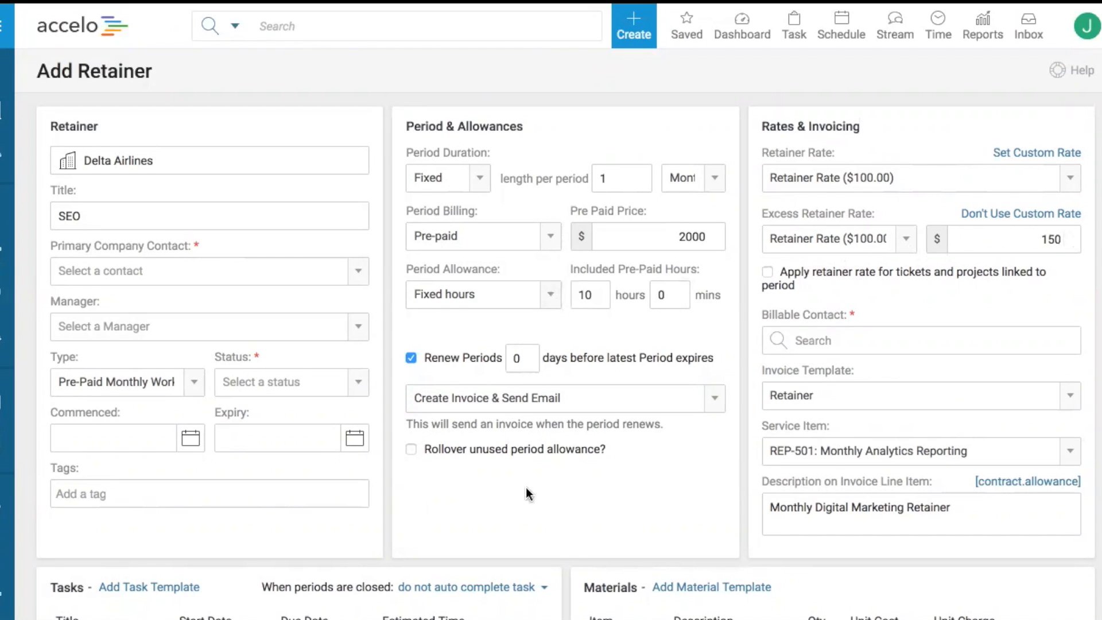
left_click(411, 450)
Assign the first listed Hilton Hotels contact as the SEO retainer's billable contact.
left_click(840, 341)
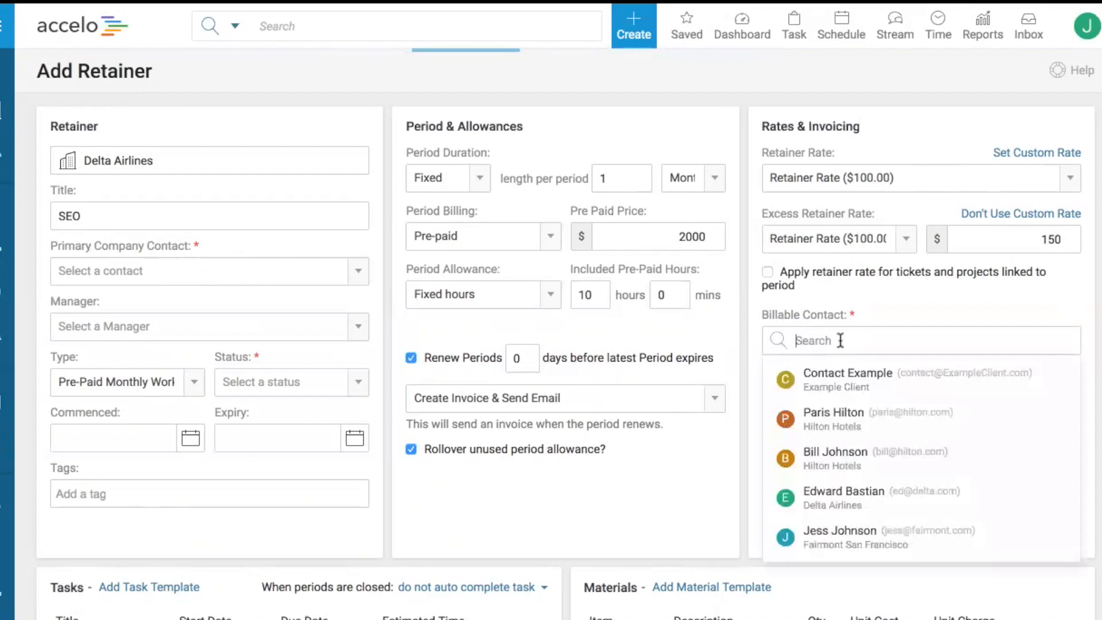
left_click(864, 419)
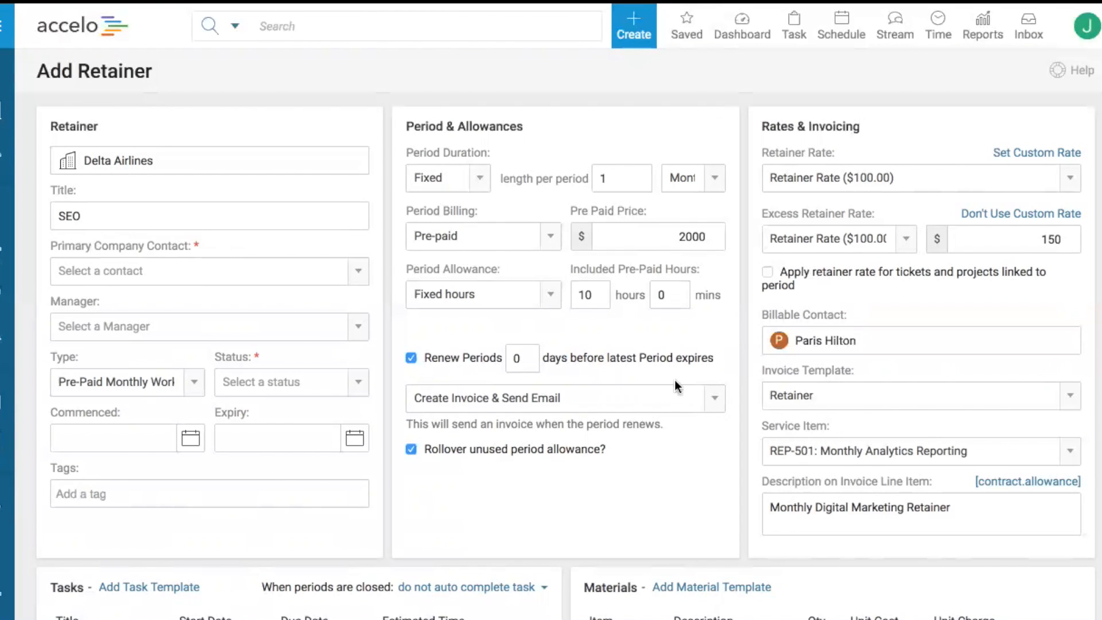
scroll(678, 385, "down", 4)
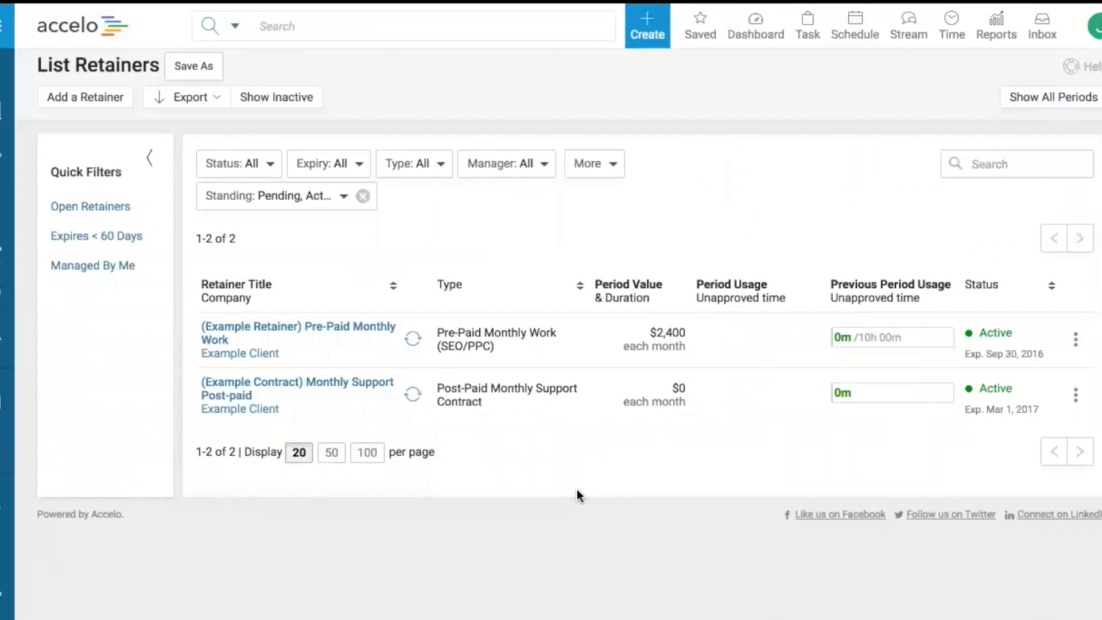
Open the (Example Retainer) Pre-Paid Monthly Work retainer and look through its page.
left_click(286, 332)
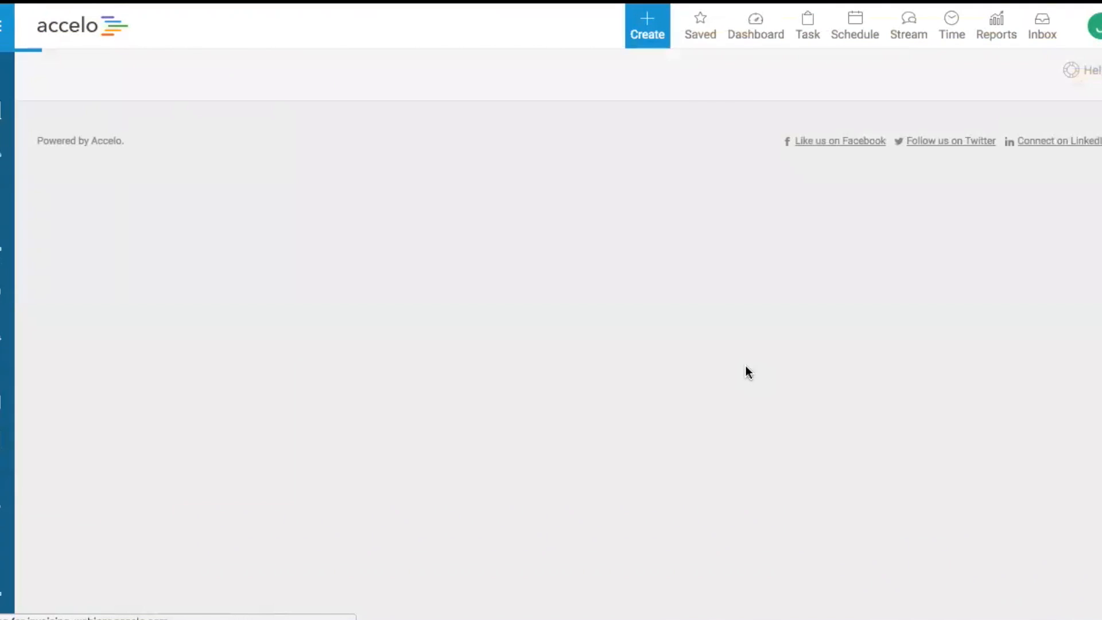
scroll(746, 370, "down", 5)
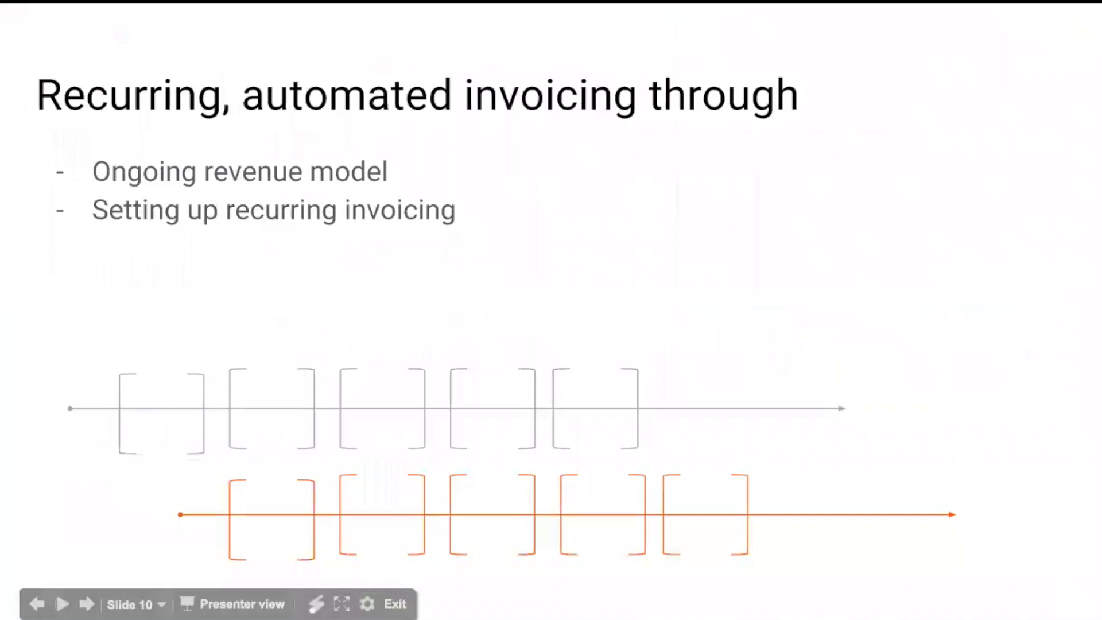
left_click(610, 253)
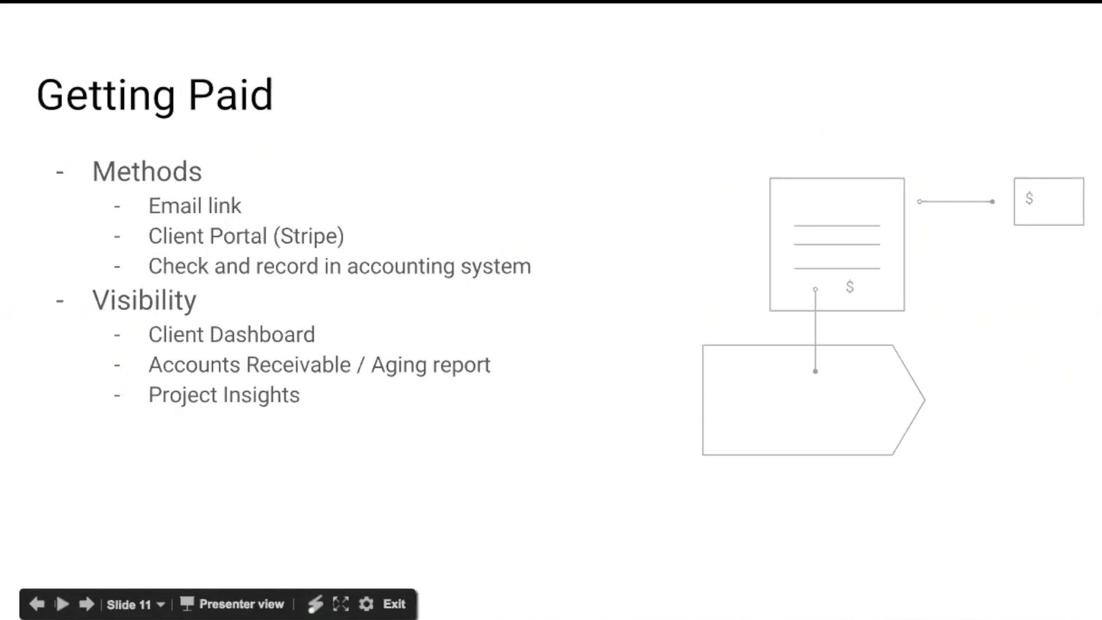
key("ctrl+Tab")
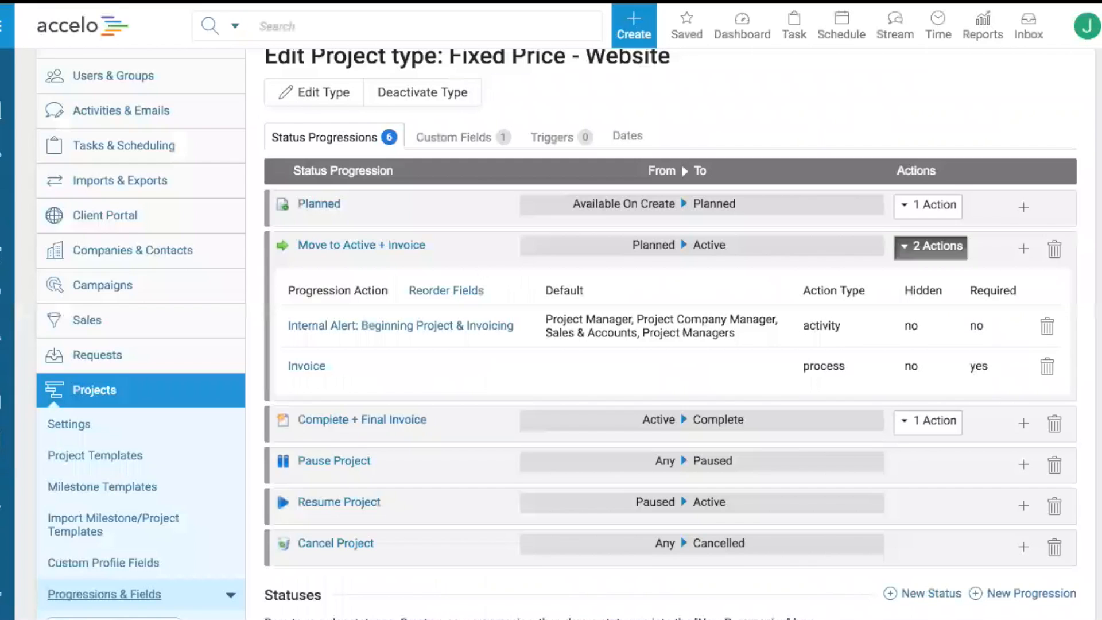
Open the receipt methods in the Invoices & Rates configuration and look through the list.
scroll(147, 248, "down", 3)
scroll(147, 248, "down", 5)
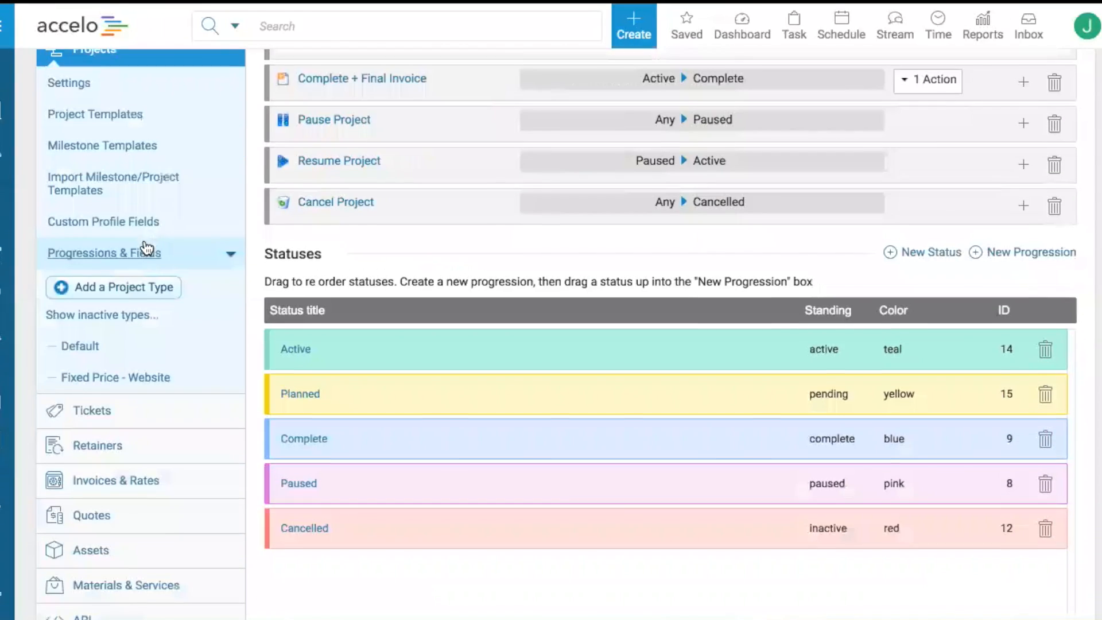
left_click(127, 413)
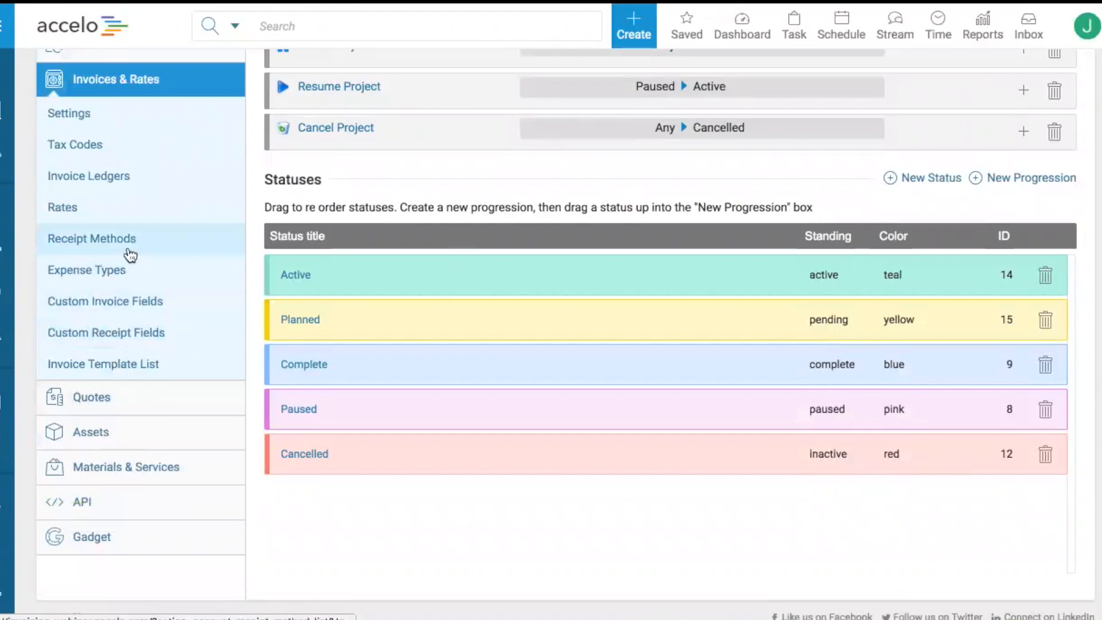
left_click(70, 241)
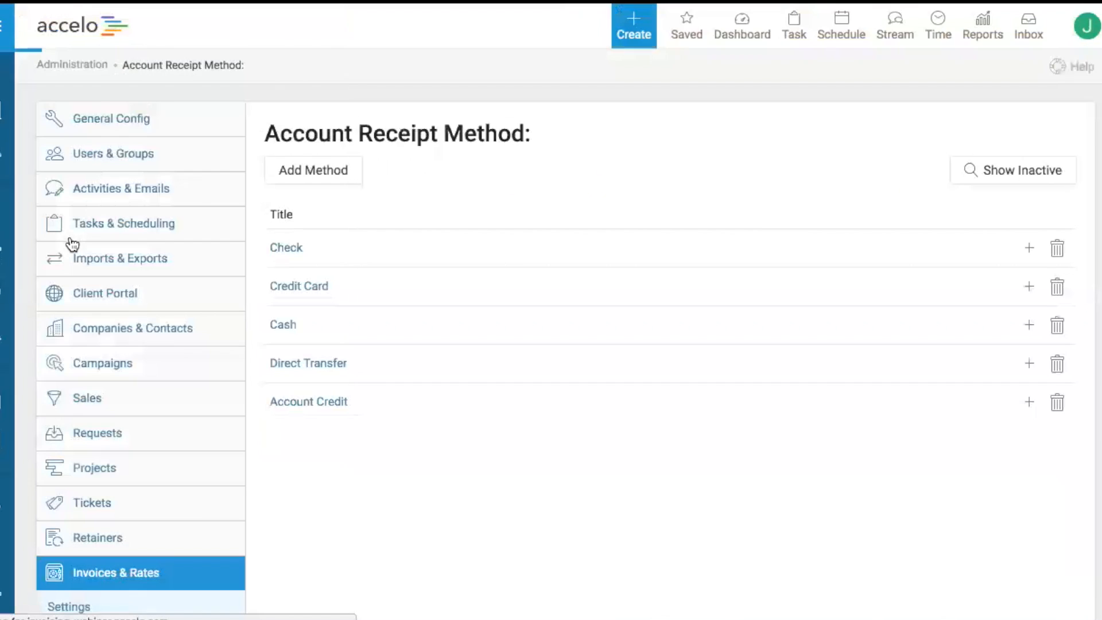
scroll(247, 425, "down", 1)
scroll(246, 424, "down", 1)
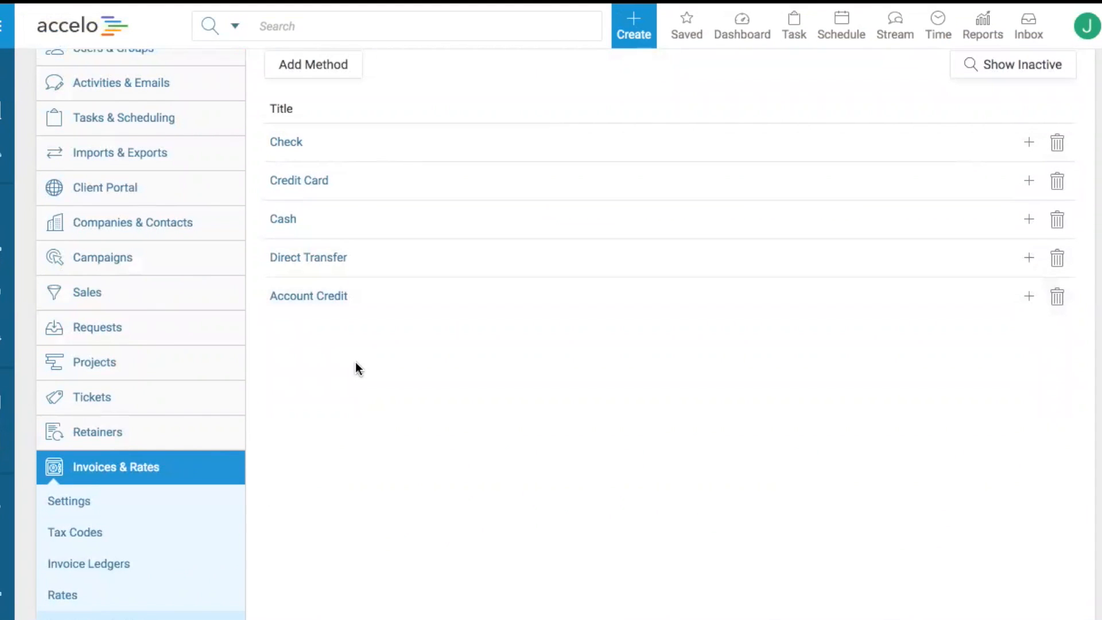
scroll(356, 368, "down", 1)
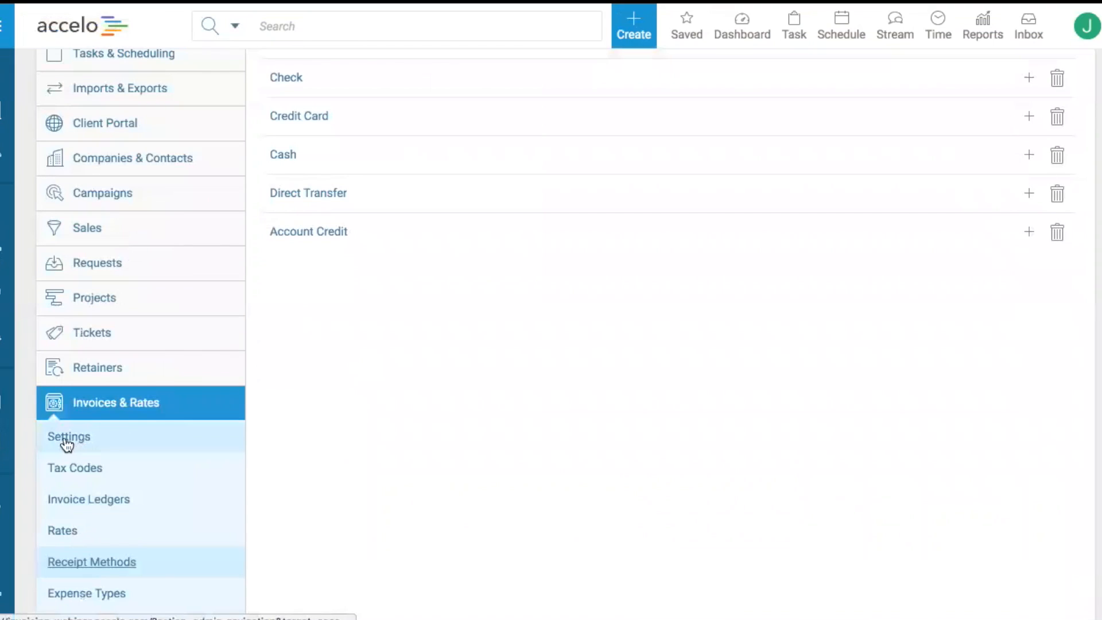
Examine the invoice settings for custom payment methods, automatic reminders, and the Stripe, Authorize.net and Paypal integrations.
left_click(66, 440)
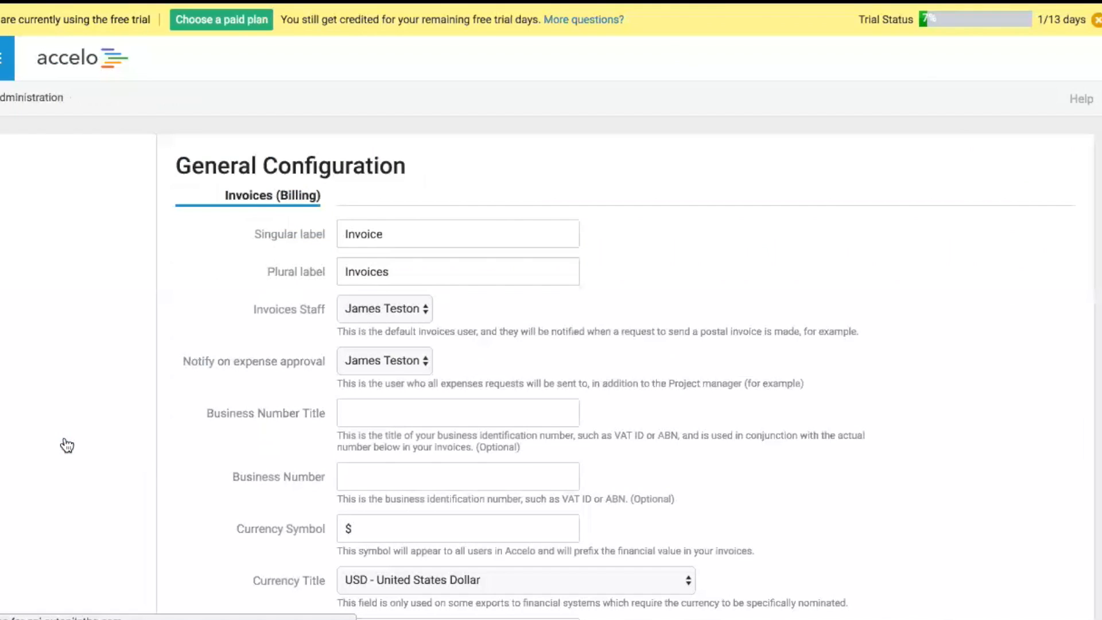
scroll(751, 254, "down", 15)
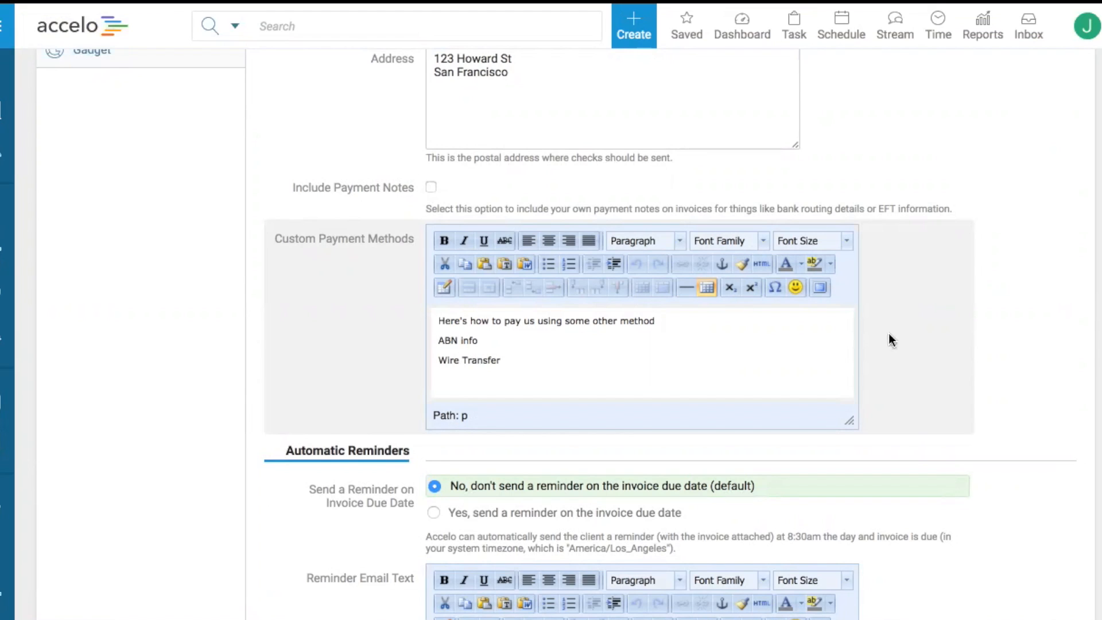
scroll(895, 340, "down", 10)
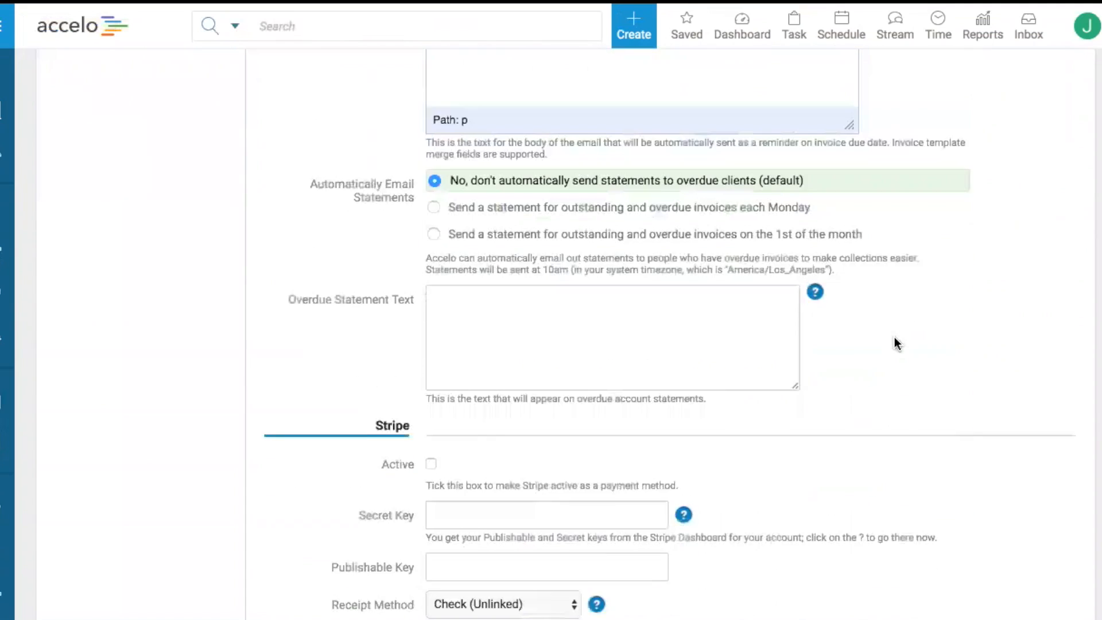
scroll(895, 341, "down", 4)
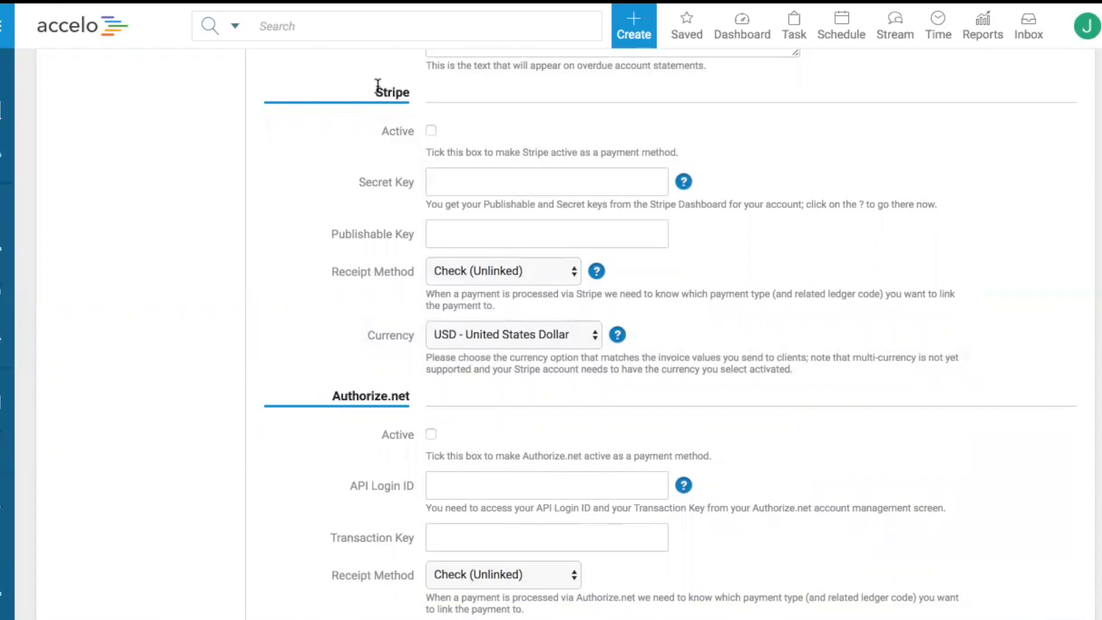
scroll(288, 276, "down", 4)
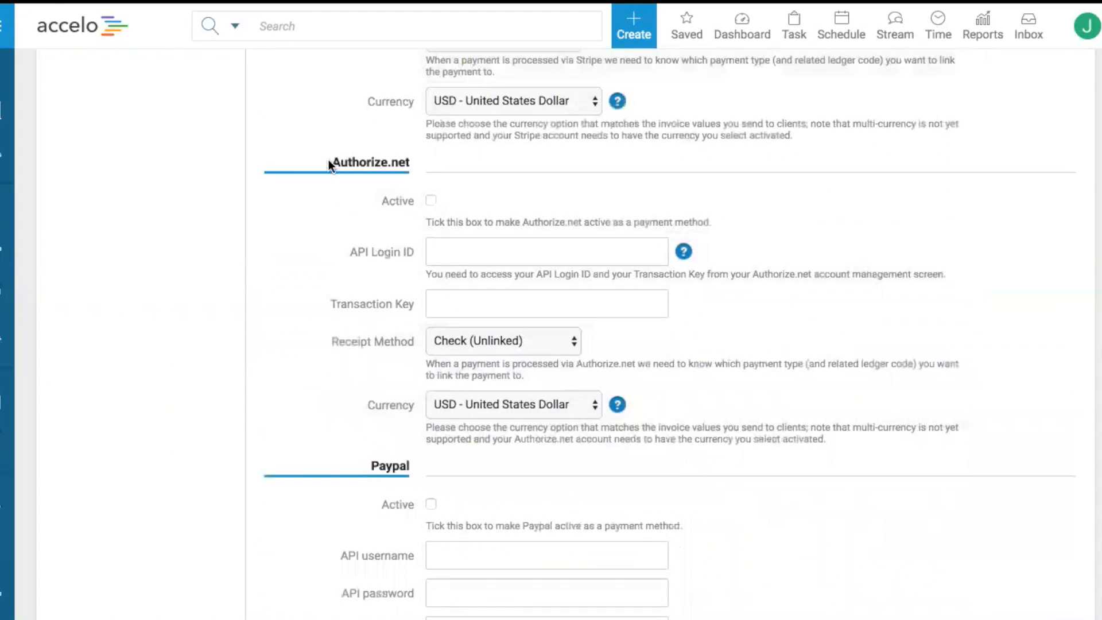
scroll(285, 305, "down", 3)
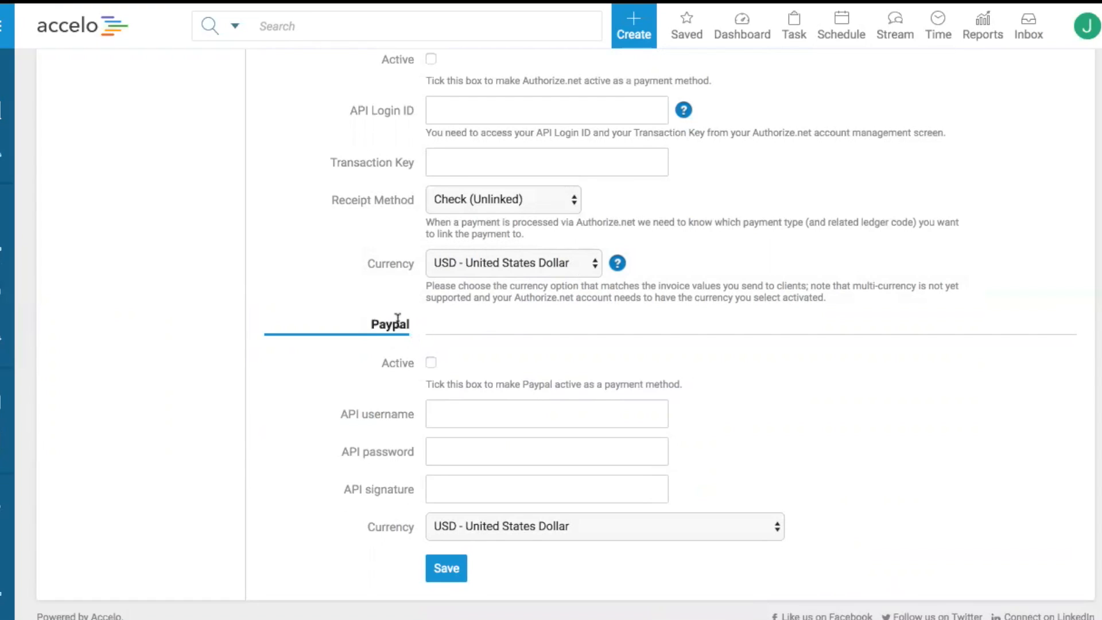
scroll(397, 320, "up", 20)
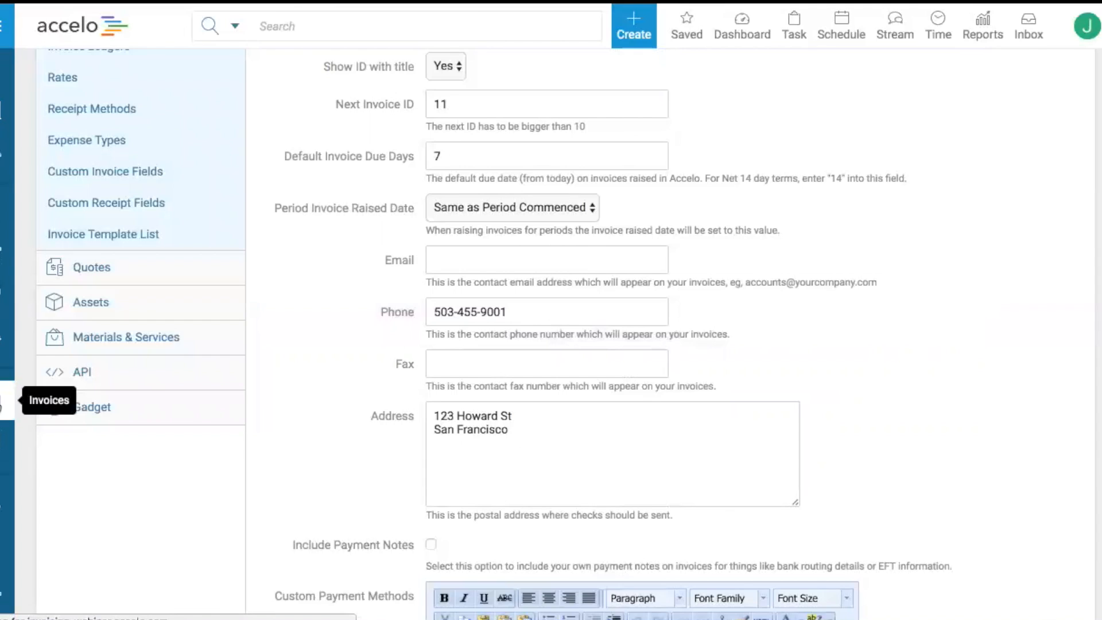
Open invoice #9 for Delta Airlines, view its items and payments, and start recording a payment.
left_click(7, 401)
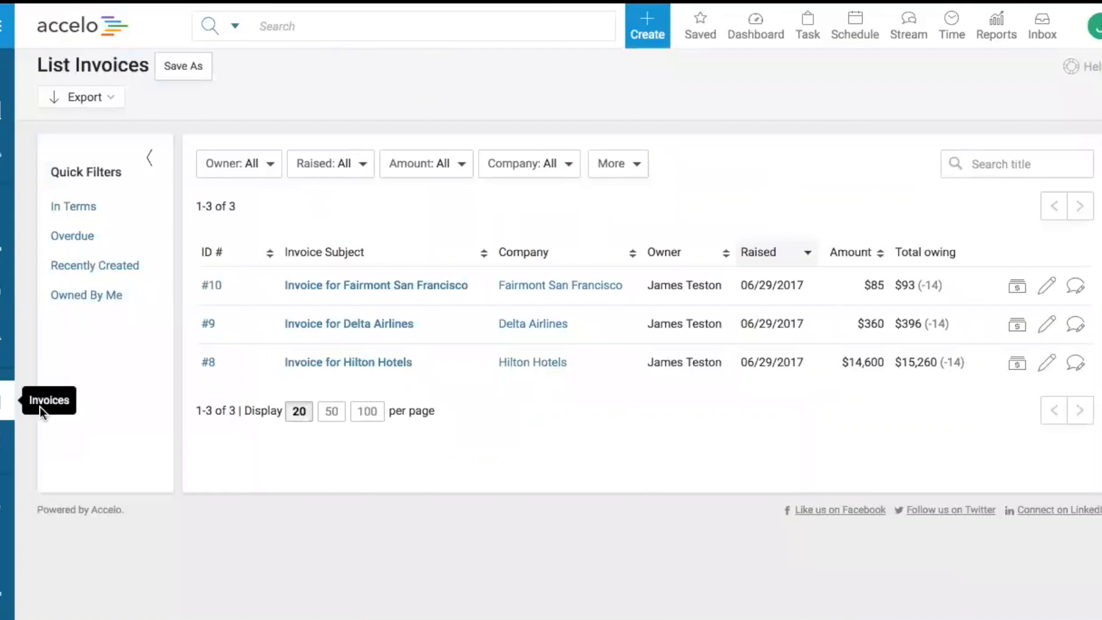
left_click(359, 325)
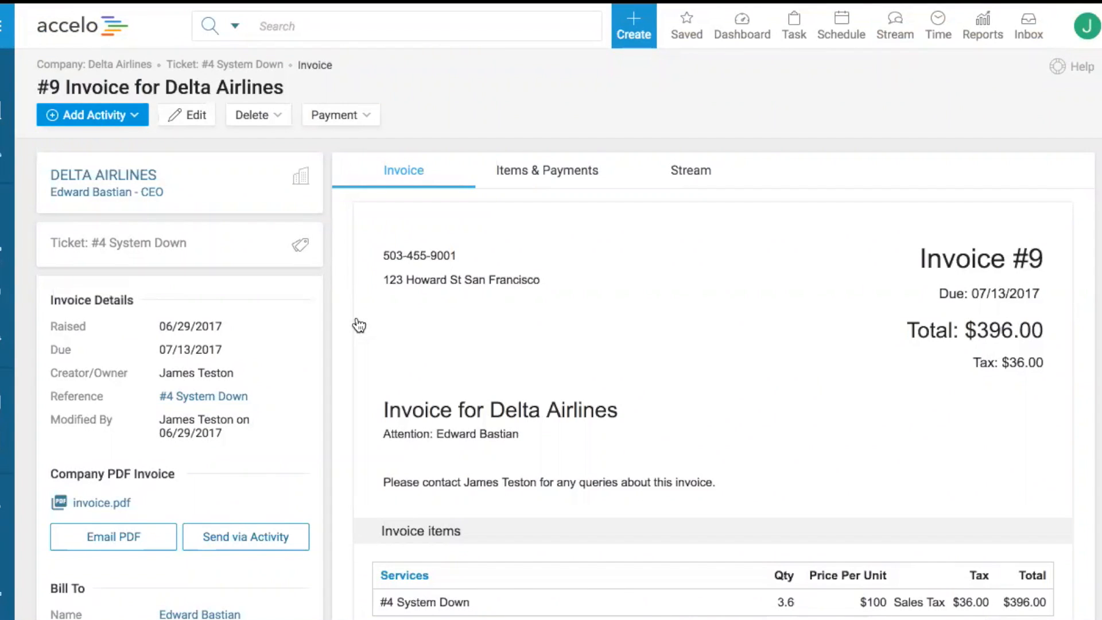
left_click(564, 175)
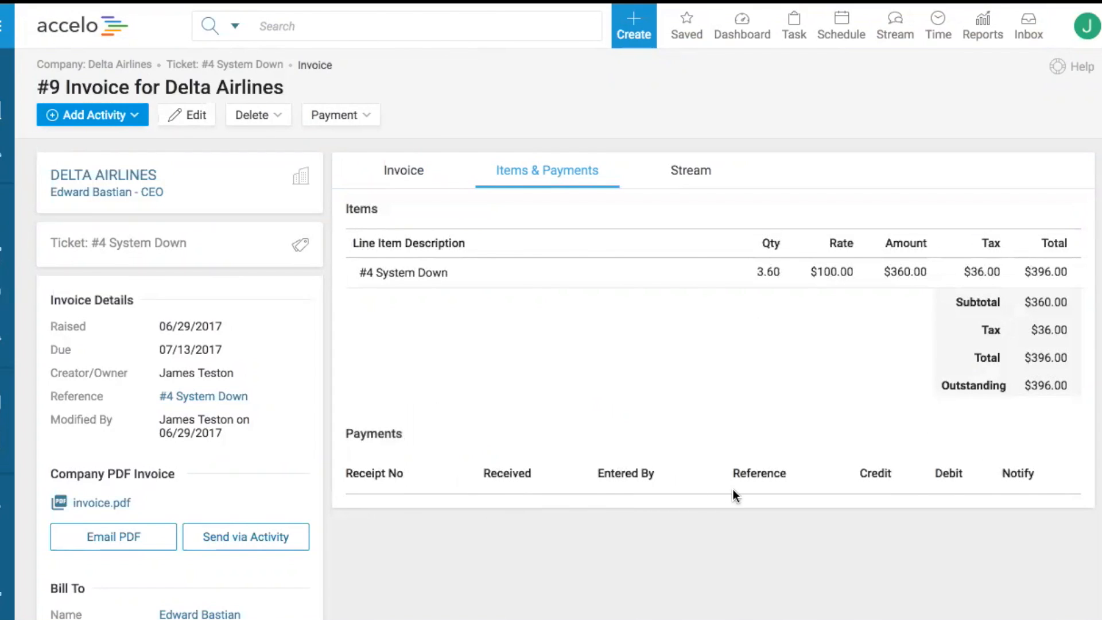
left_click(347, 119)
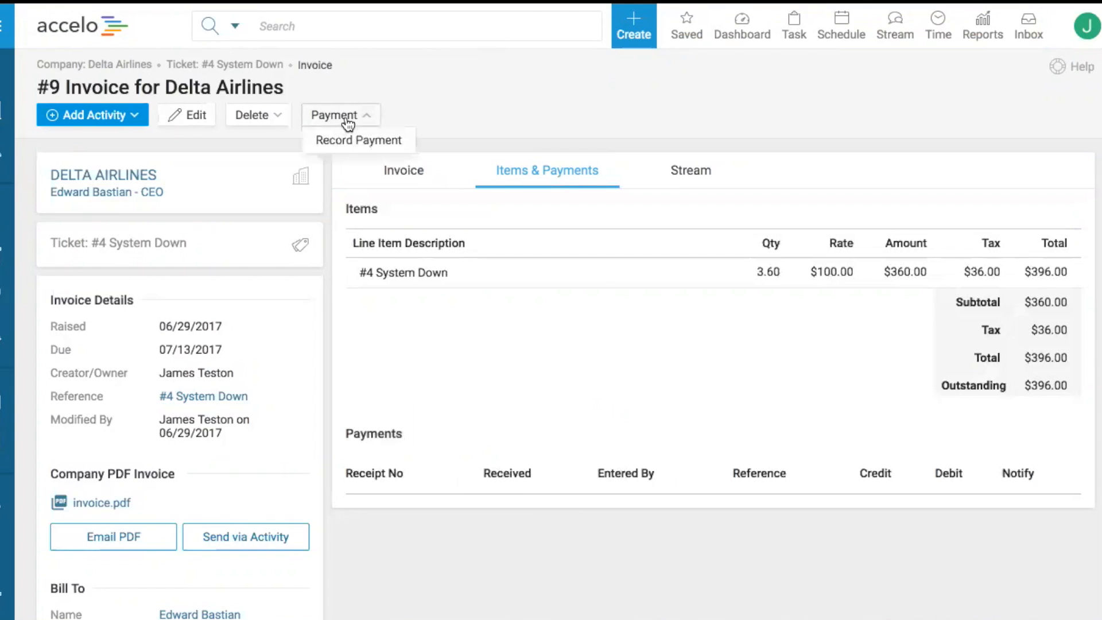
left_click(342, 141)
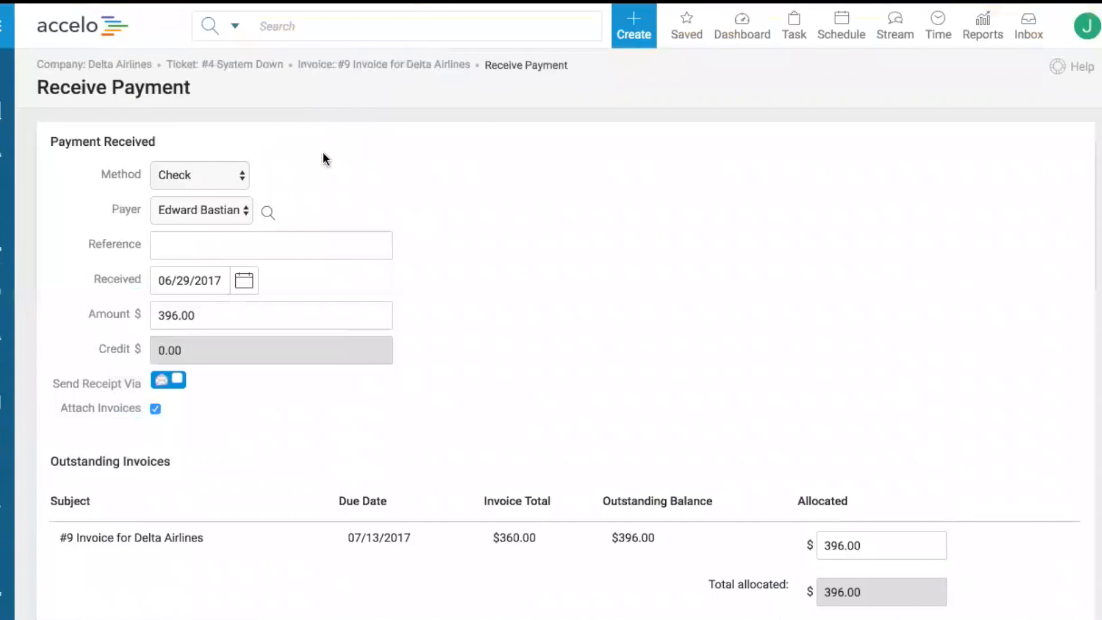
Enter "#4301 - Recorded and Filed" as the payment reference, check the allocated amount, and save the payment.
left_click(240, 242)
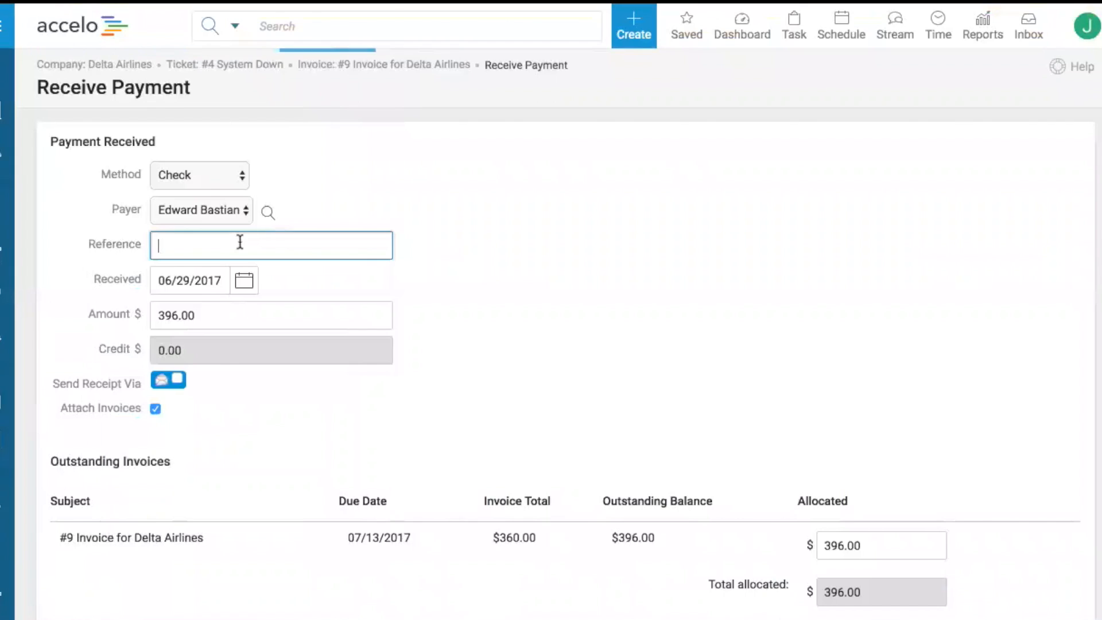
type("#430")
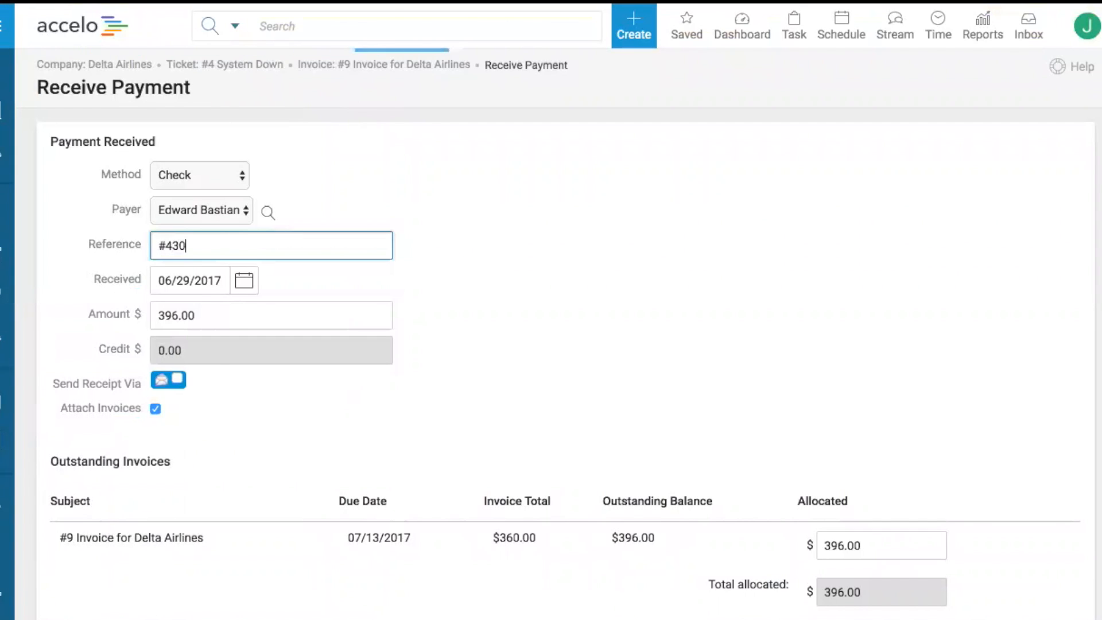
type("1 - Record")
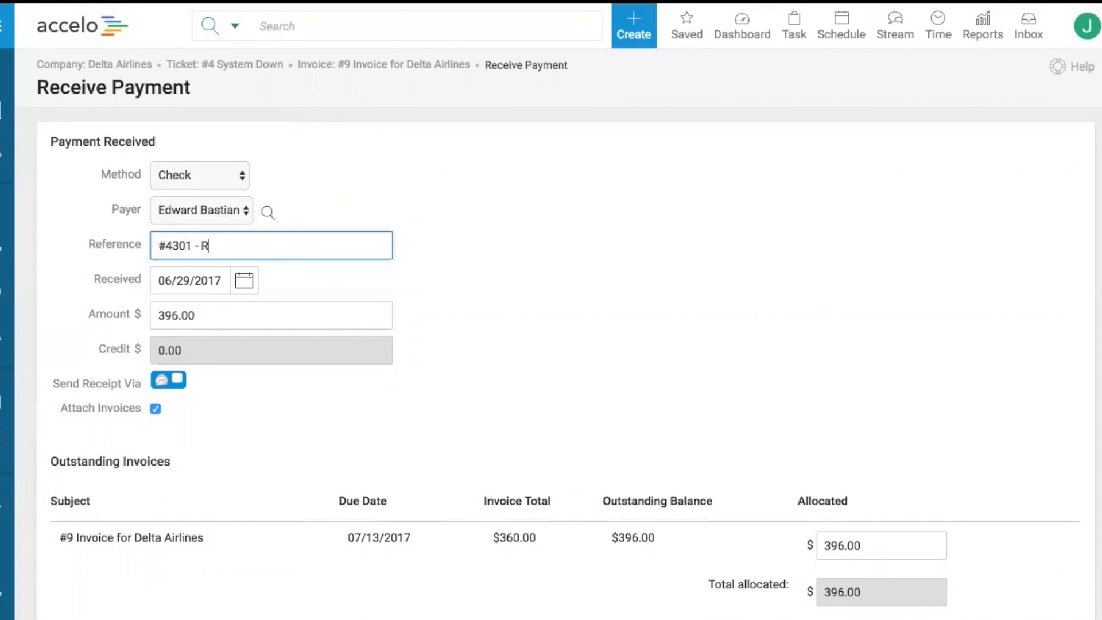
type("ed and Filed")
scroll(663, 365, "down", 1)
scroll(662, 371, "down", 2)
left_click_drag(867, 444, 819, 441)
left_click(79, 573)
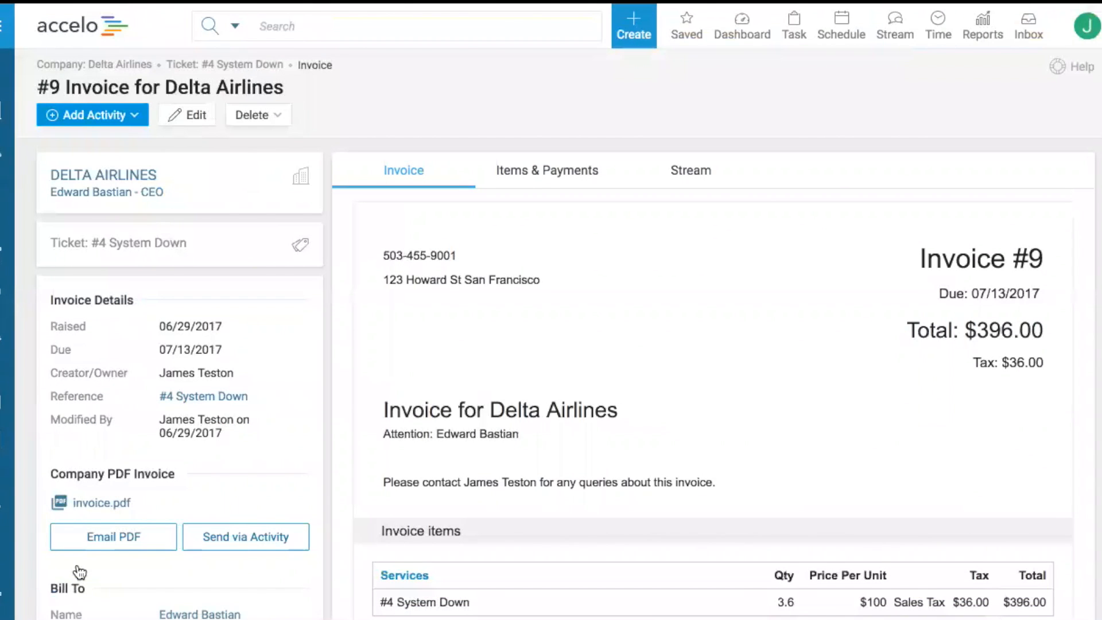
Check the recorded payment and outstanding balance on invoice #9, and the Total owing column in the invoice list.
left_click(566, 163)
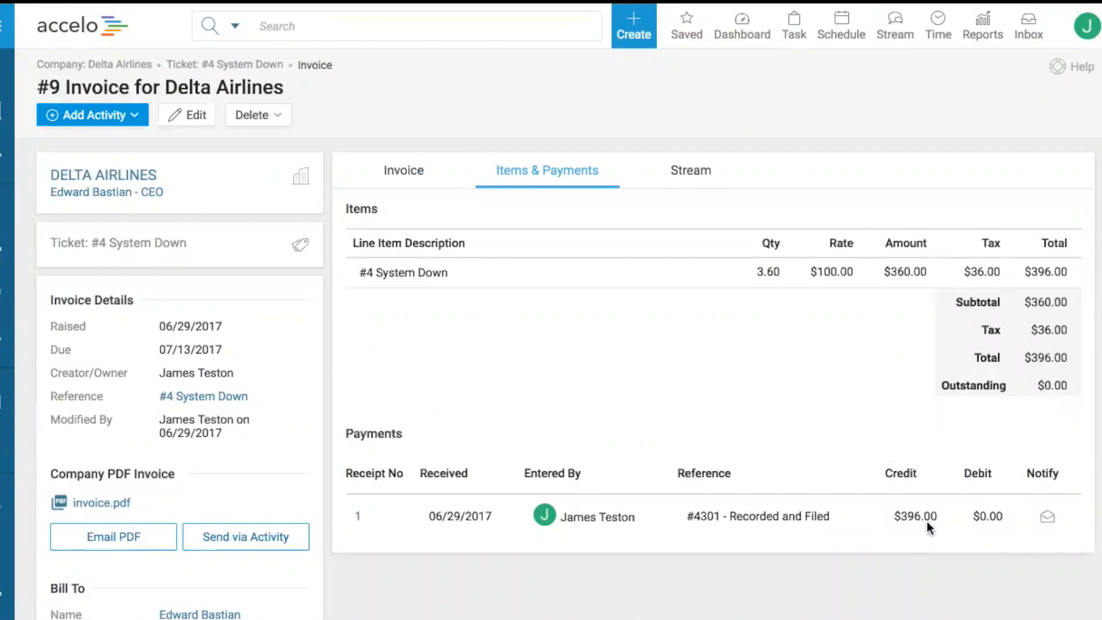
left_click_drag(1076, 381, 1038, 379)
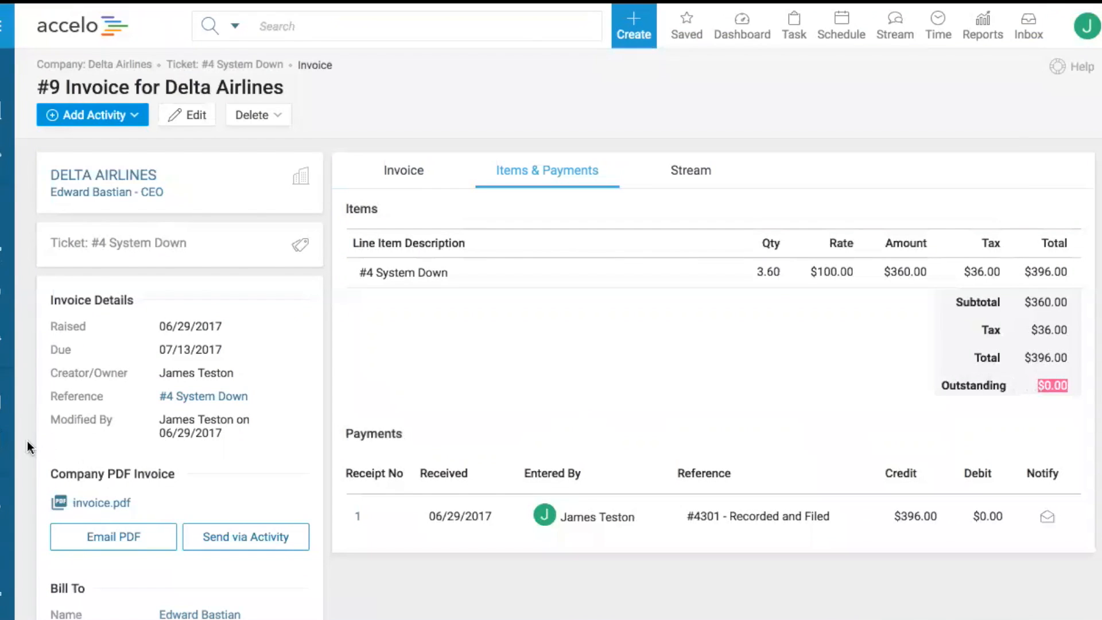
left_click(7, 400)
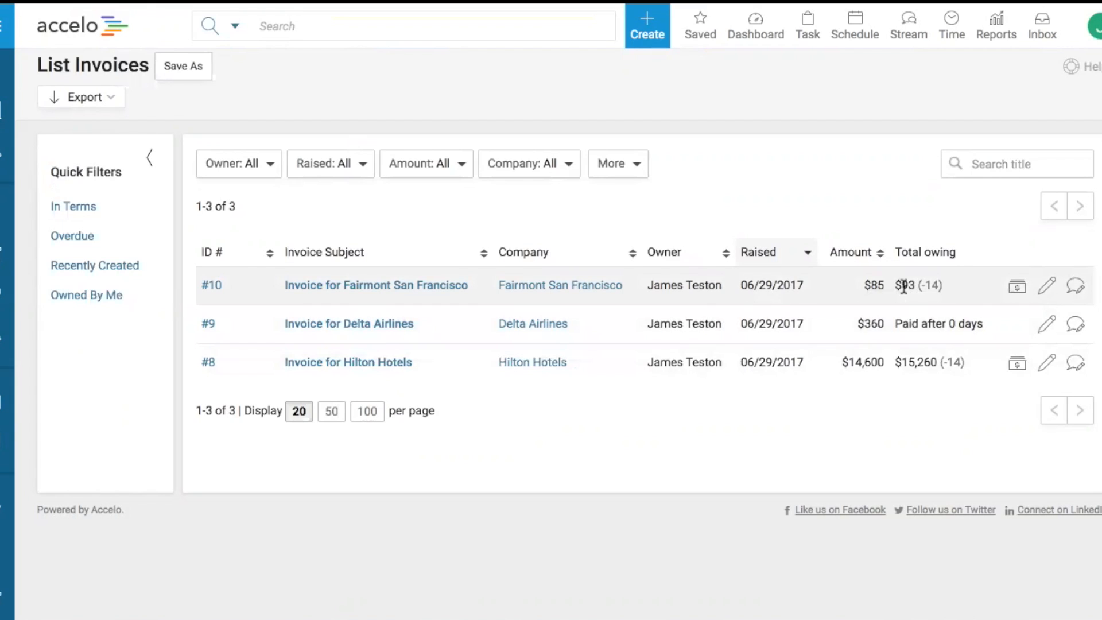
mouse_move(939, 287)
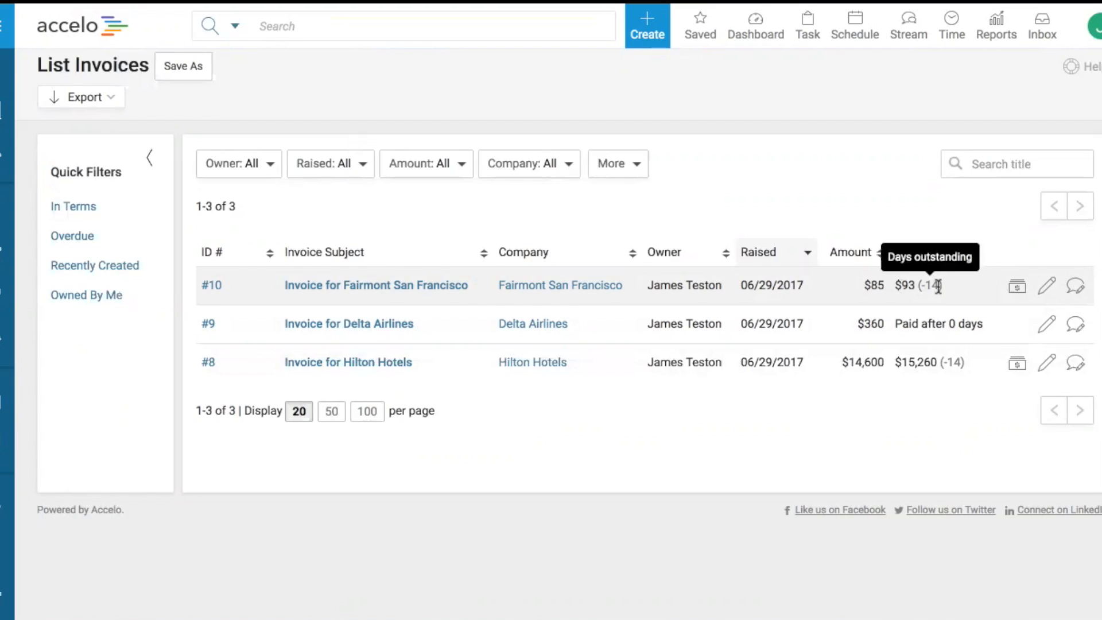
Record a payment for Hilton Hotels invoice #8 with the reference "Xero" and save it.
left_click(1016, 369)
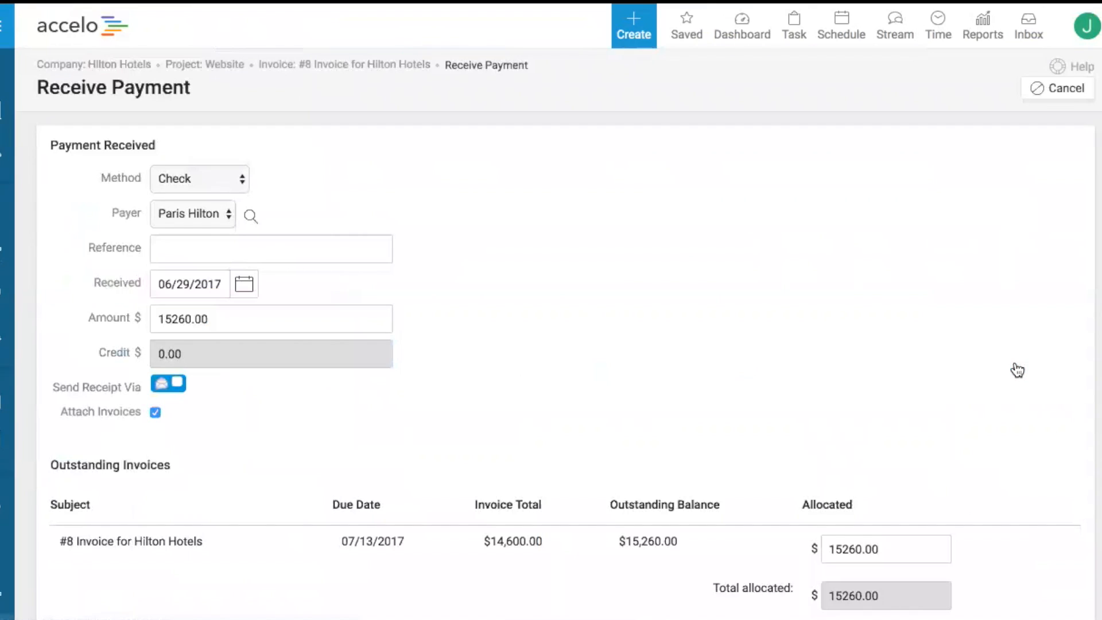
left_click(253, 250)
type("\"X")
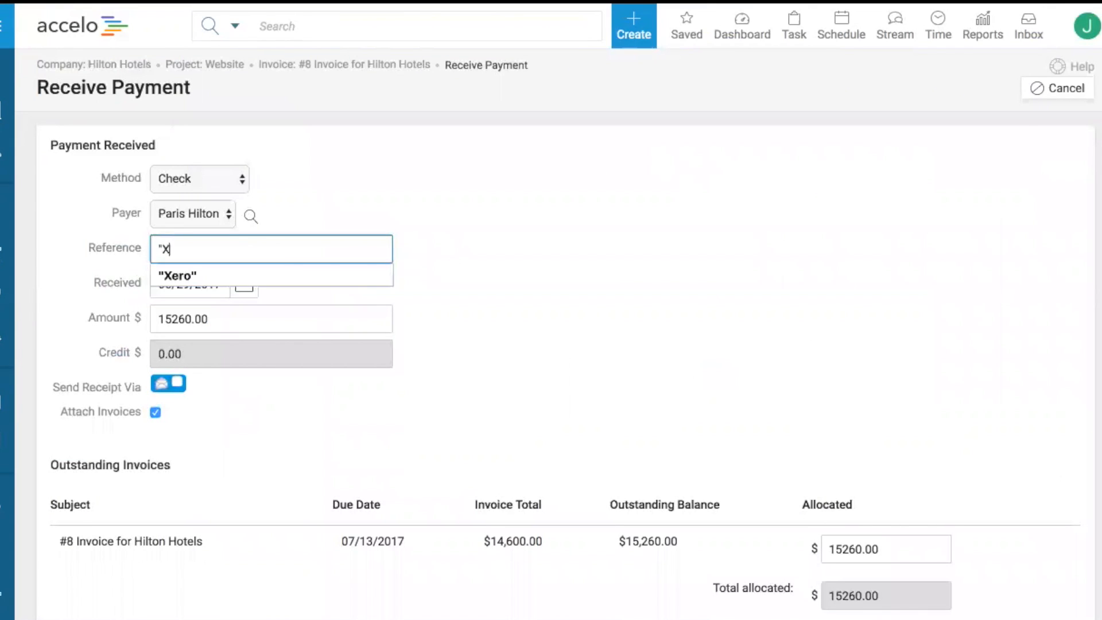
type("ero\"")
scroll(605, 361, "down", 2)
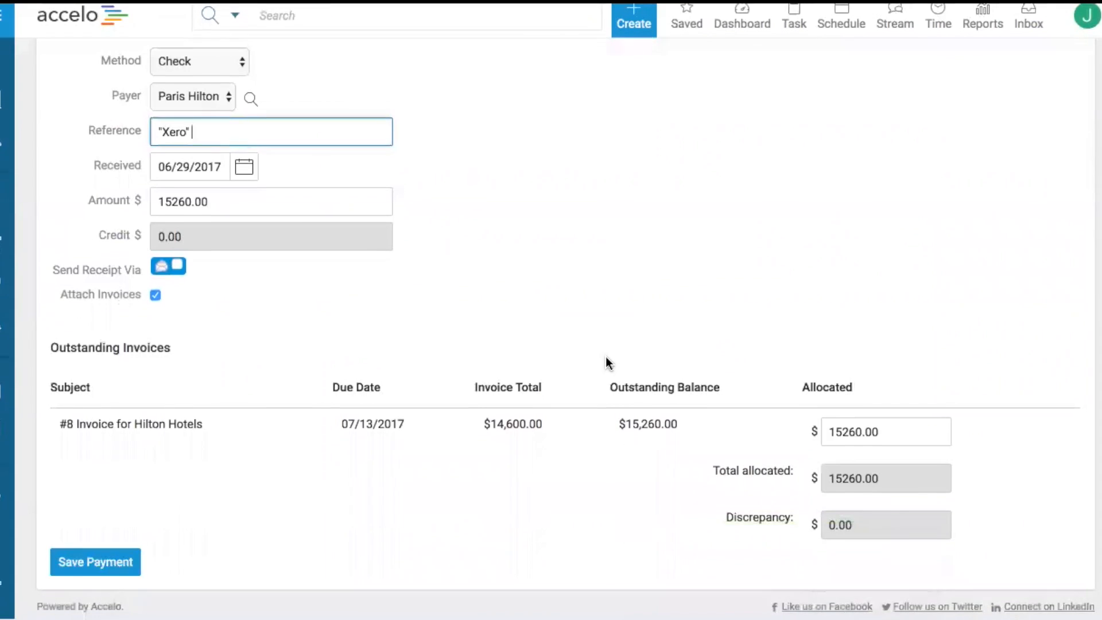
left_click(108, 572)
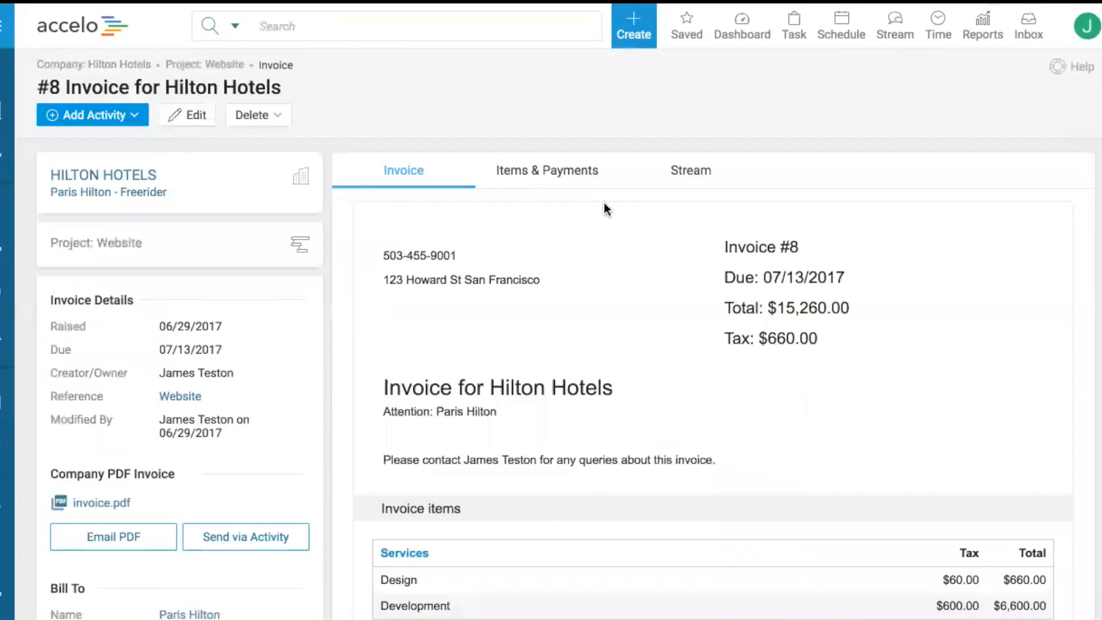
Review the Hilton Hotels company's revenue and latest invoice, and open the Website project the invoice references.
left_click(101, 68)
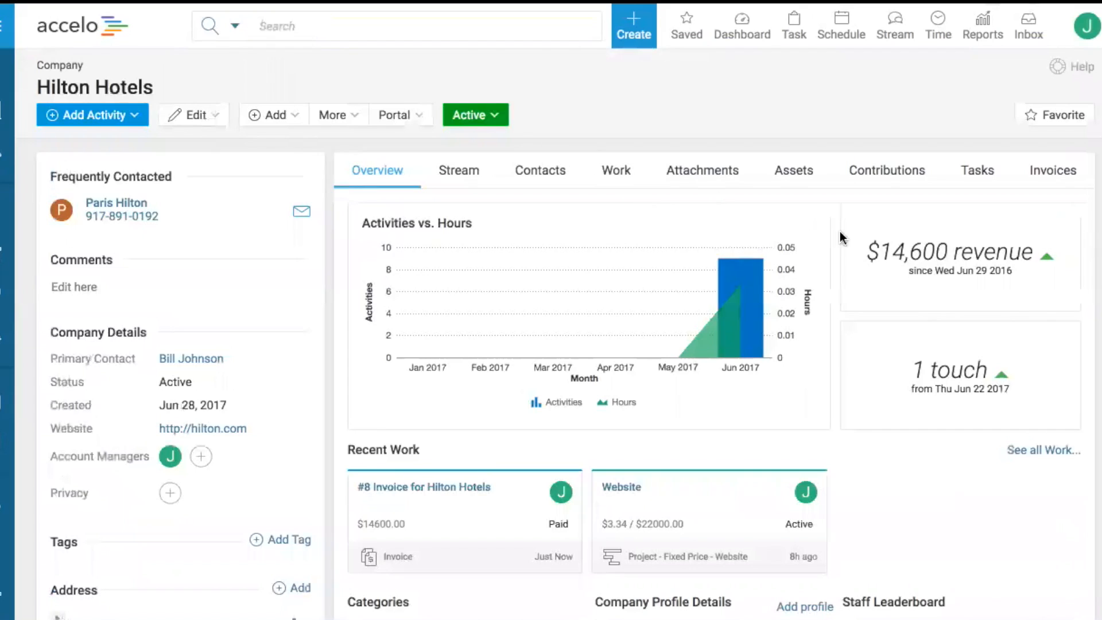
mouse_move(934, 253)
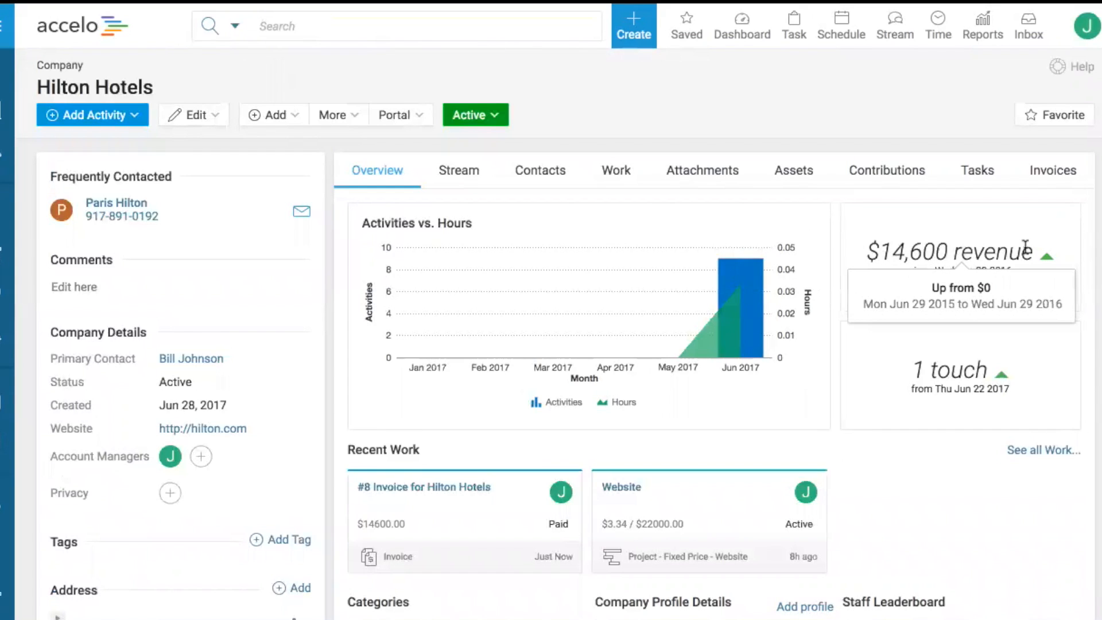
left_click(1050, 176)
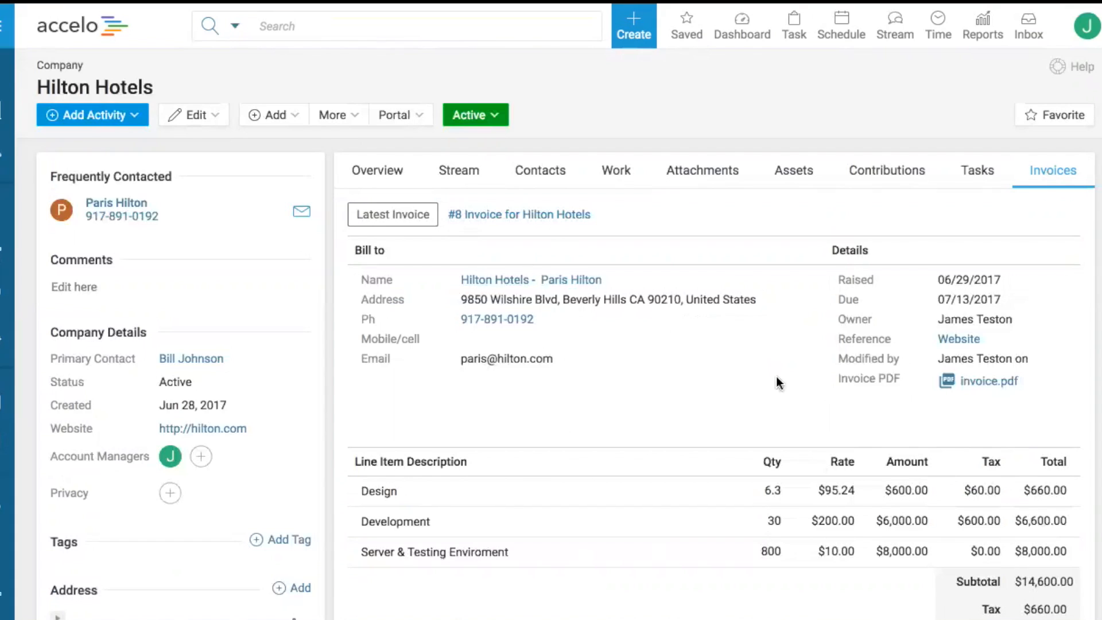
scroll(763, 379, "down", 2)
scroll(762, 375, "down", 1)
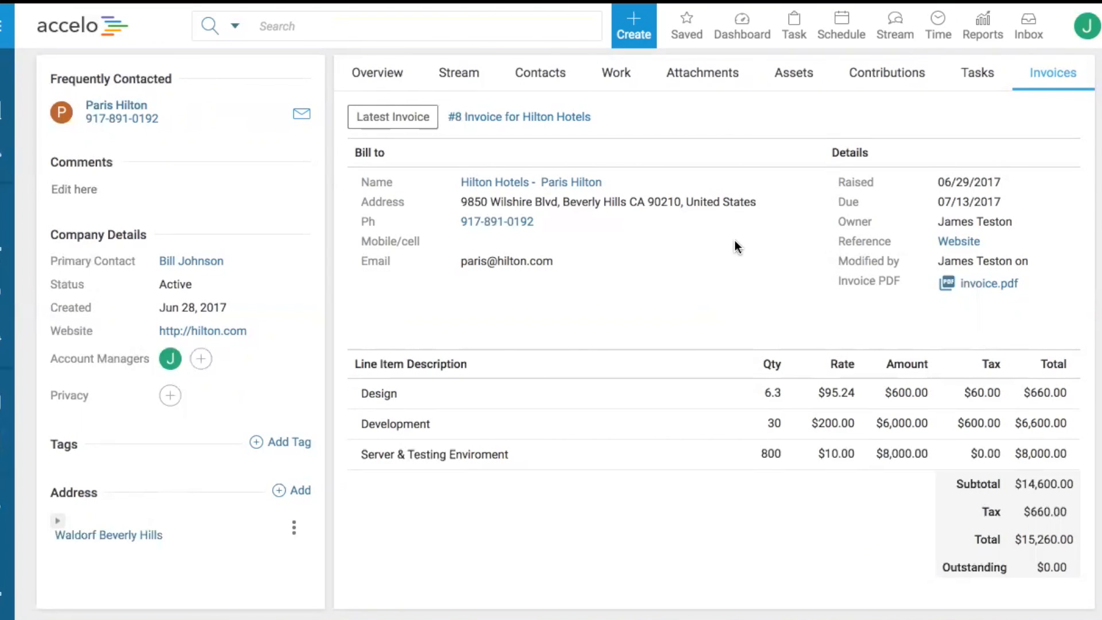
scroll(738, 247, "up", 1)
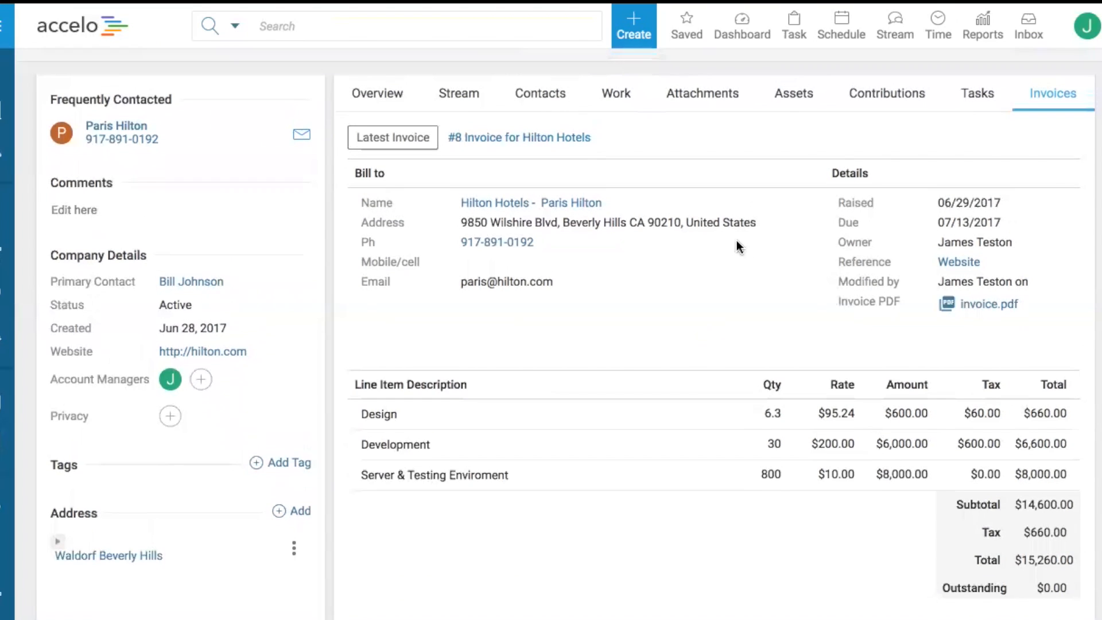
left_click(944, 263)
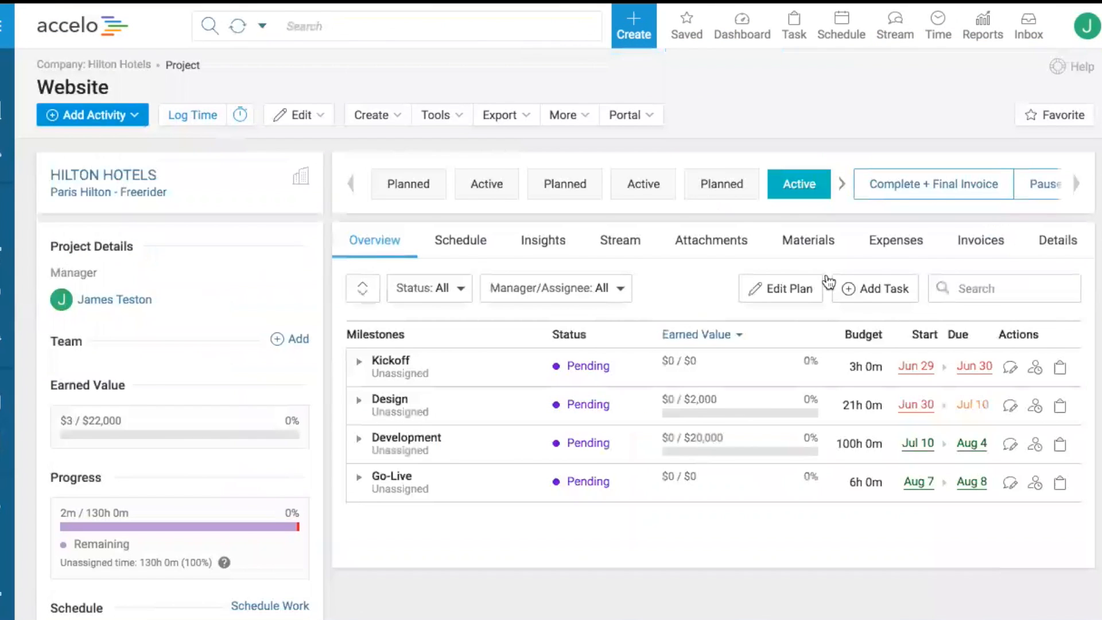
Review the Website project's latest invoice, including its line items, total and outstanding amount.
left_click(981, 240)
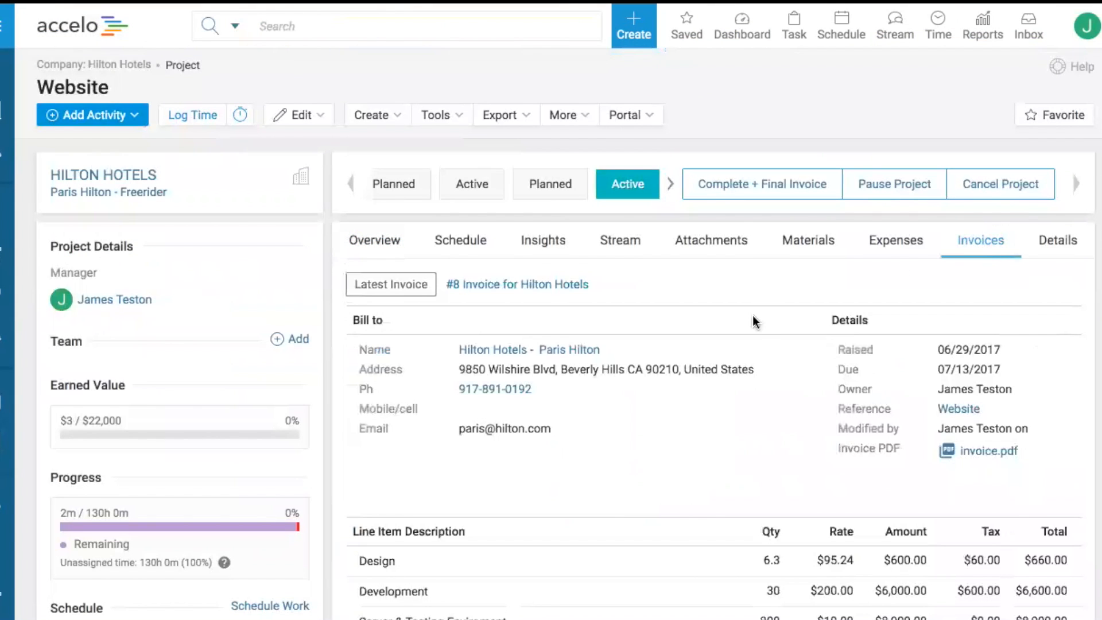
scroll(753, 315, "down", 2)
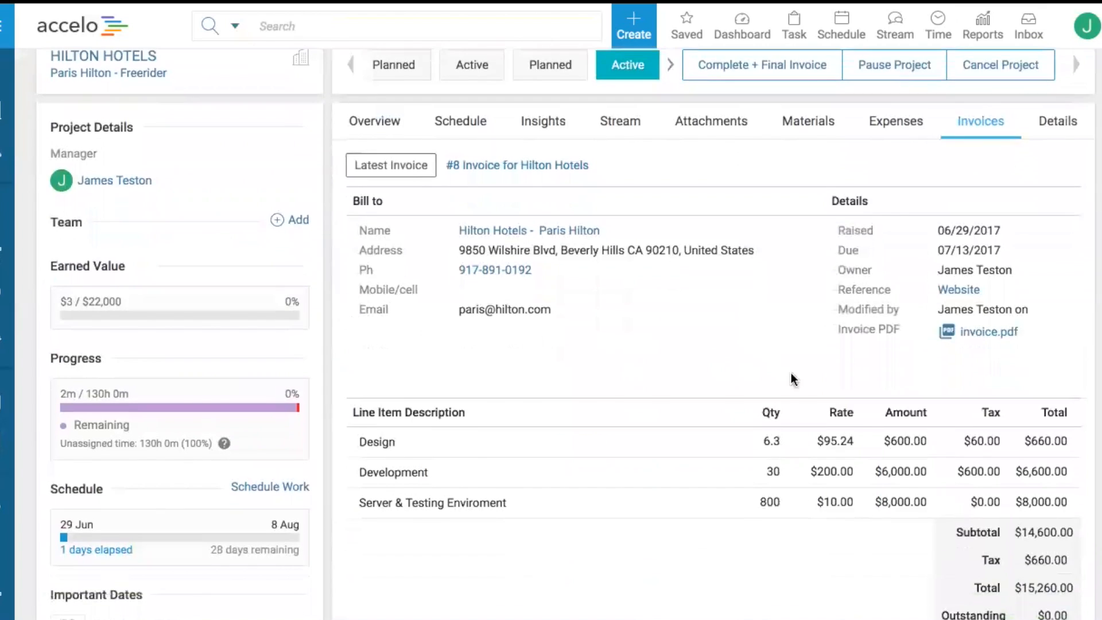
scroll(827, 407, "down", 1)
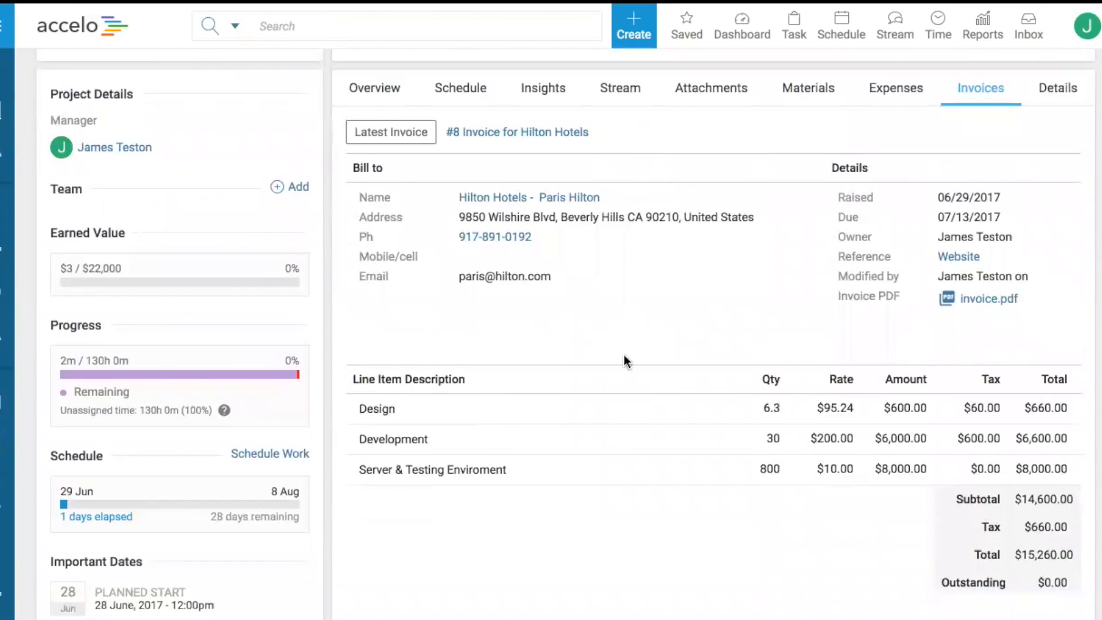
Examine the Website project's financial insights, focusing on the invoiced amount for services.
left_click(539, 92)
scroll(377, 334, "down", 1)
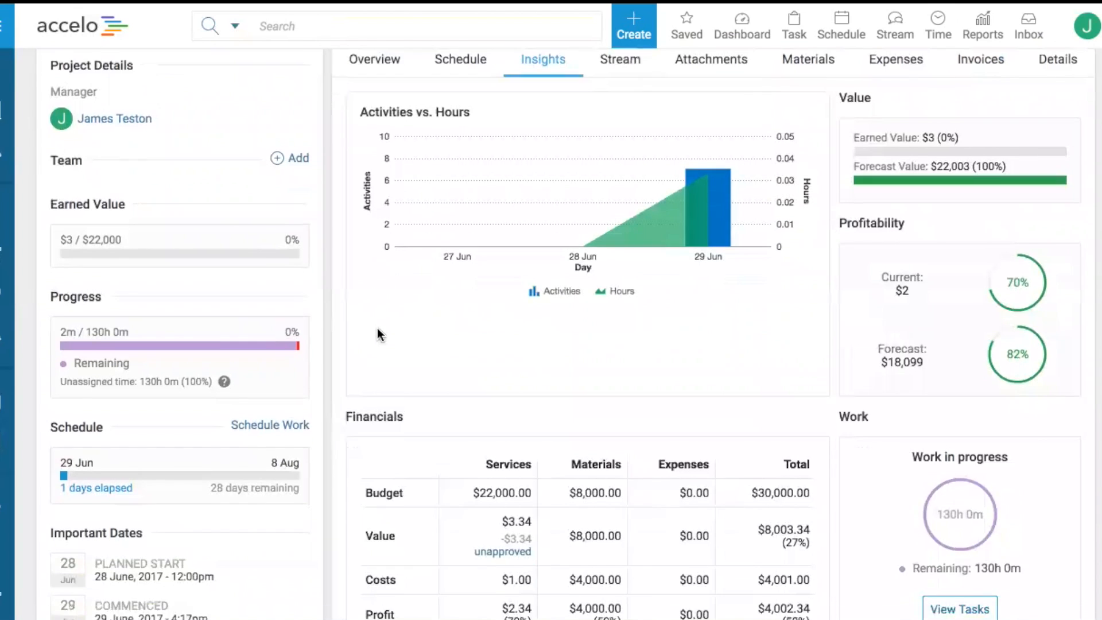
scroll(377, 330, "down", 3)
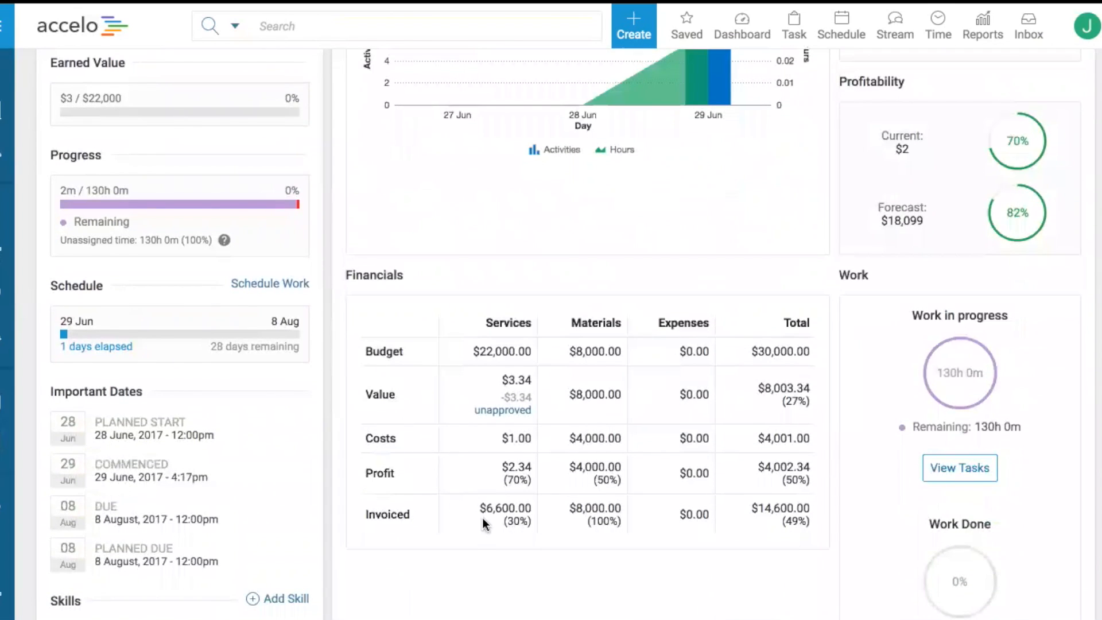
left_click_drag(527, 521, 486, 509)
left_click(487, 508)
scroll(837, 359, "up", 5)
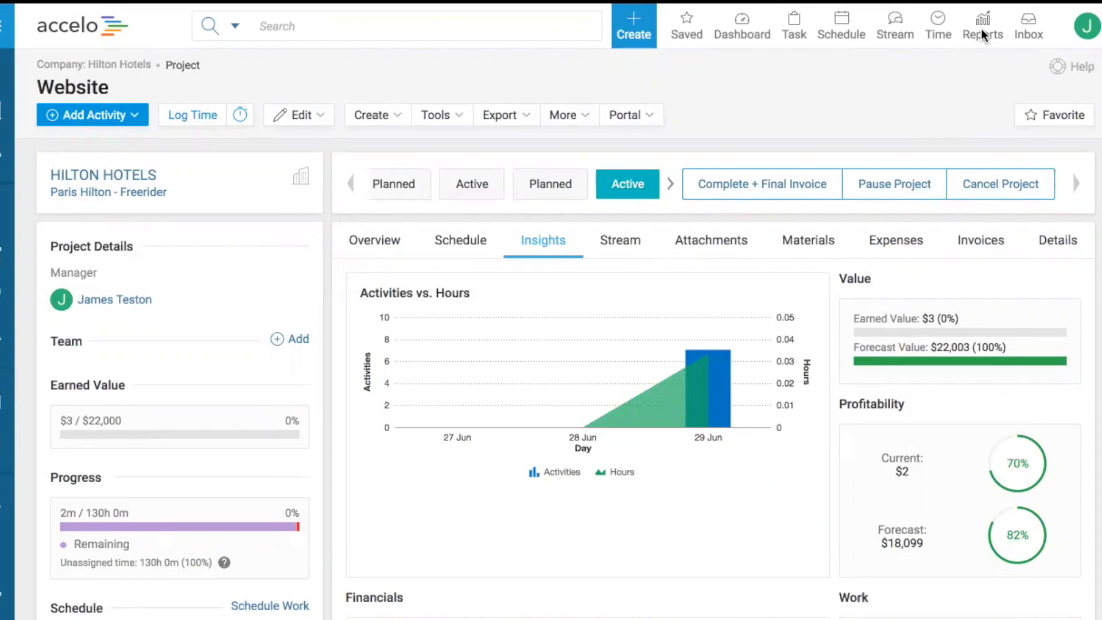
Open the Invoice Statements report and review the outstanding client balances by age.
mouse_move(979, 35)
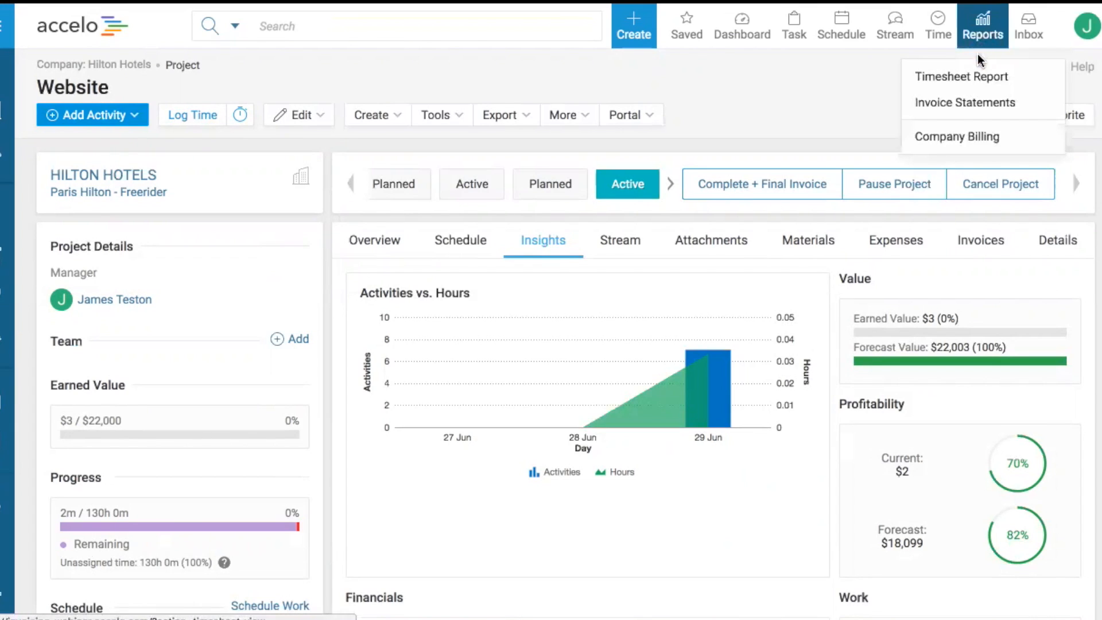
left_click(971, 107)
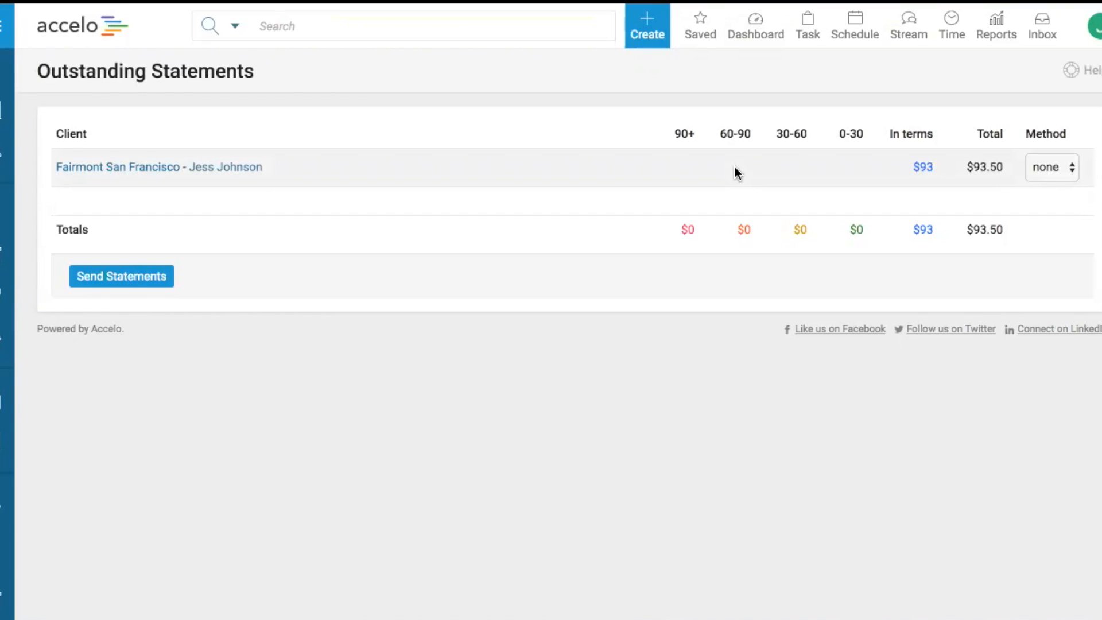
mouse_move(1002, 37)
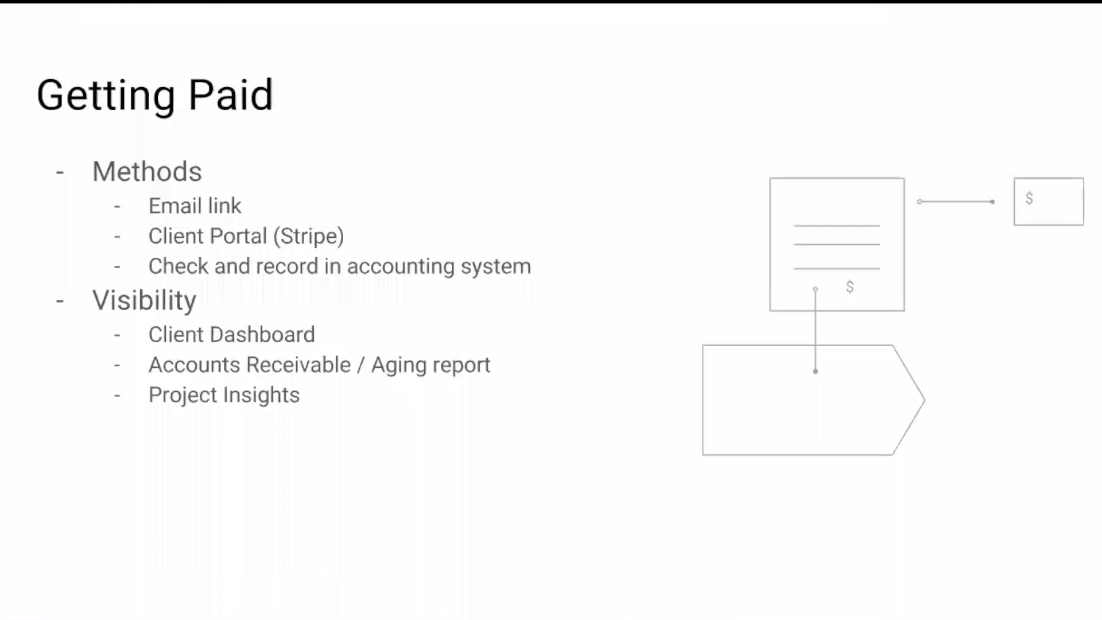
left_click(493, 201)
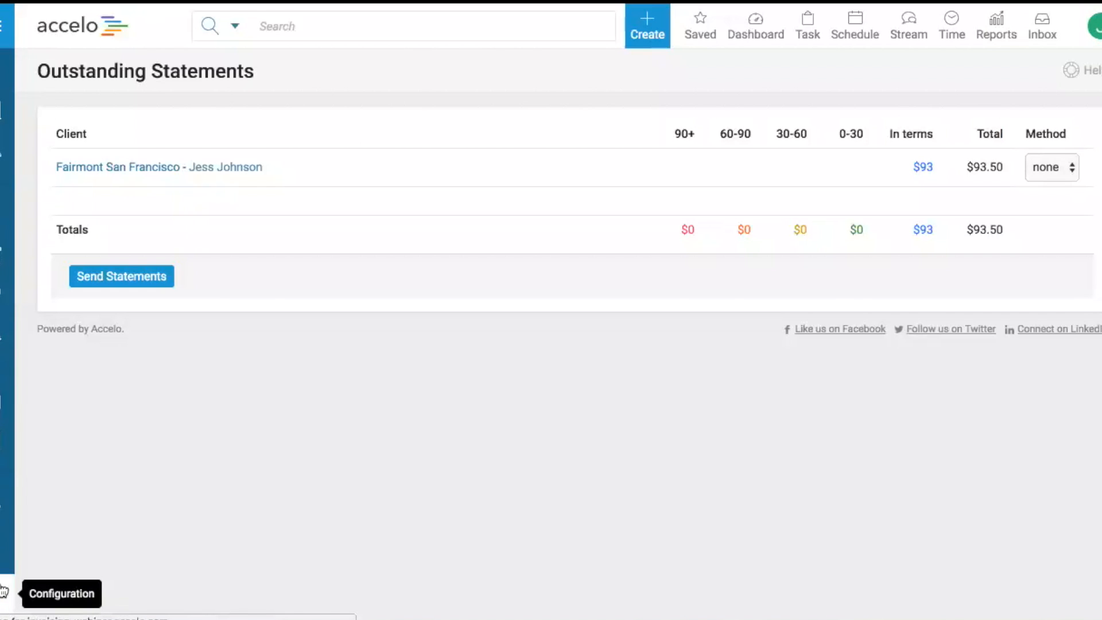
Deactivate the DEV-140 Development service in the service list of the Materials & Services configuration.
left_click(3, 592)
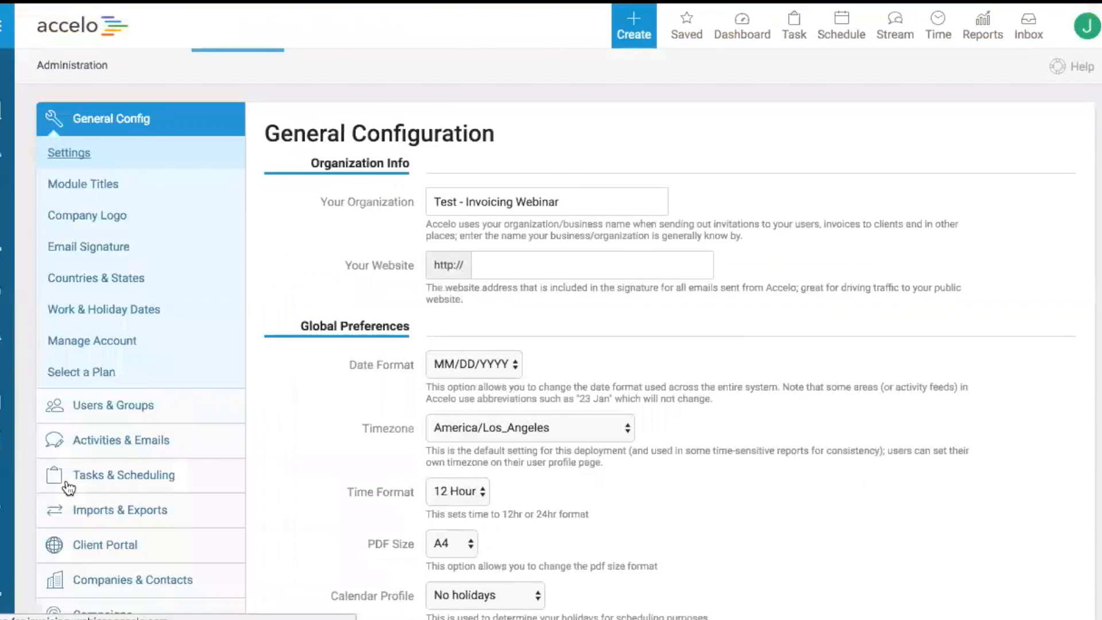
scroll(158, 328, "down", 7)
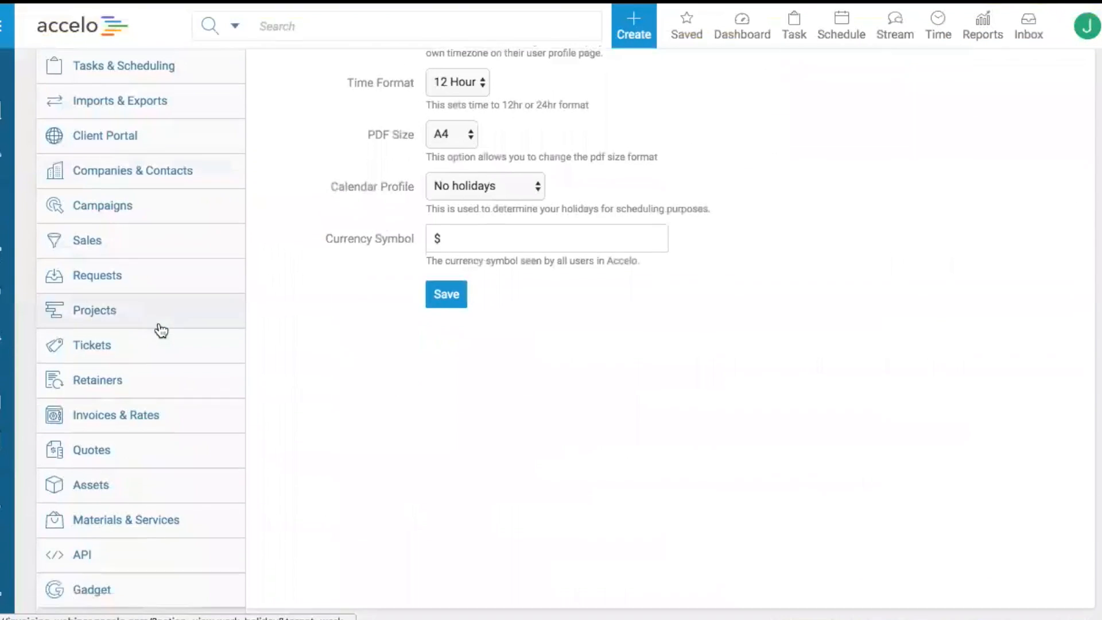
left_click(147, 512)
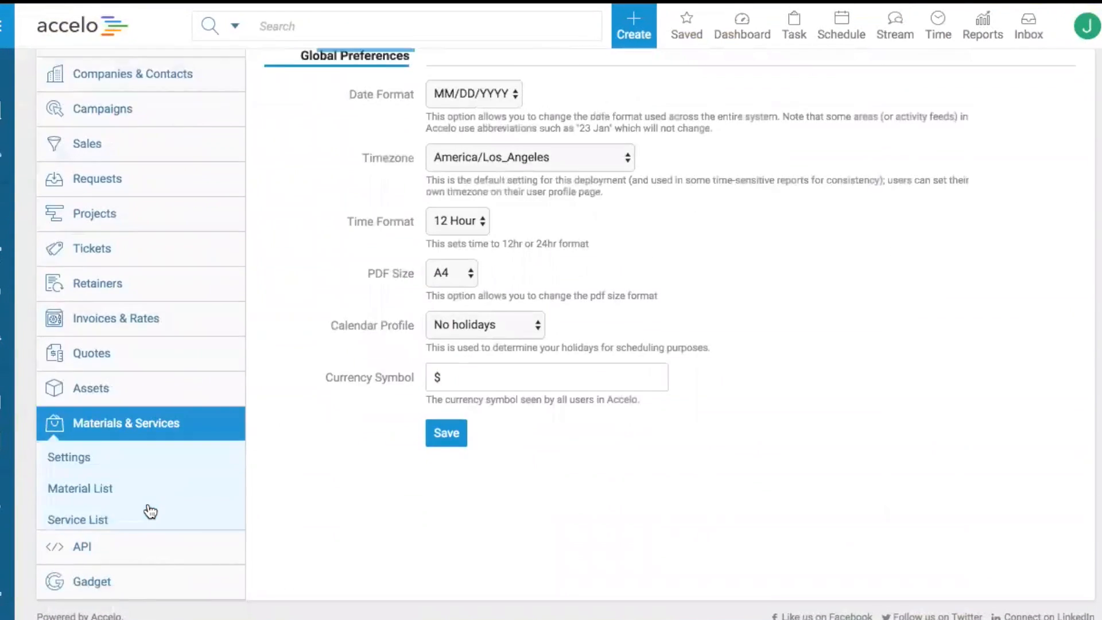
left_click(90, 516)
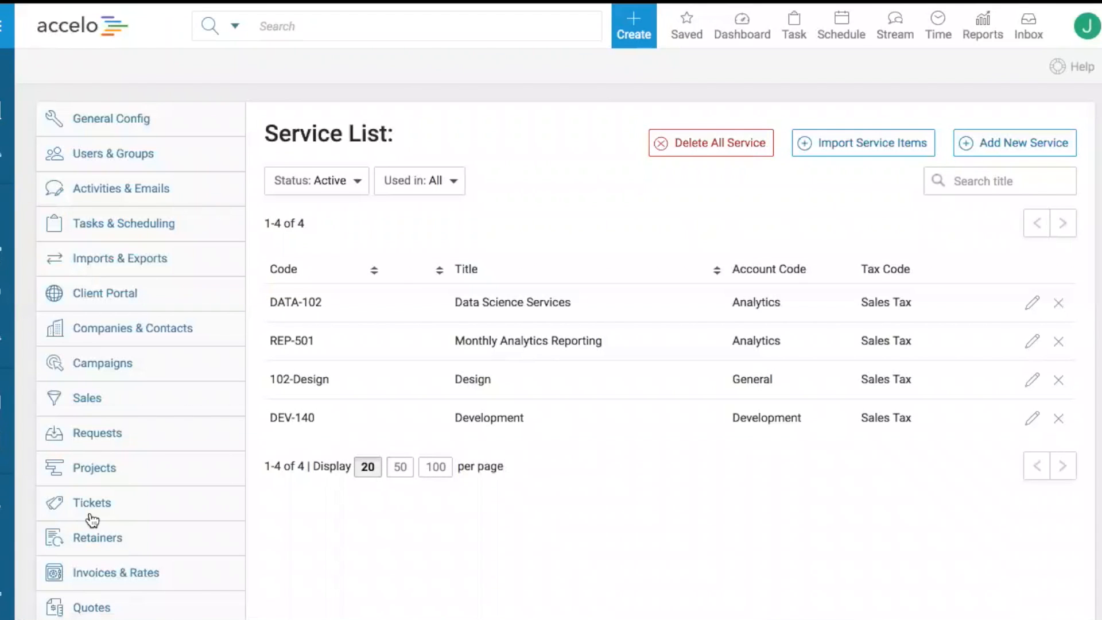
left_click(1063, 421)
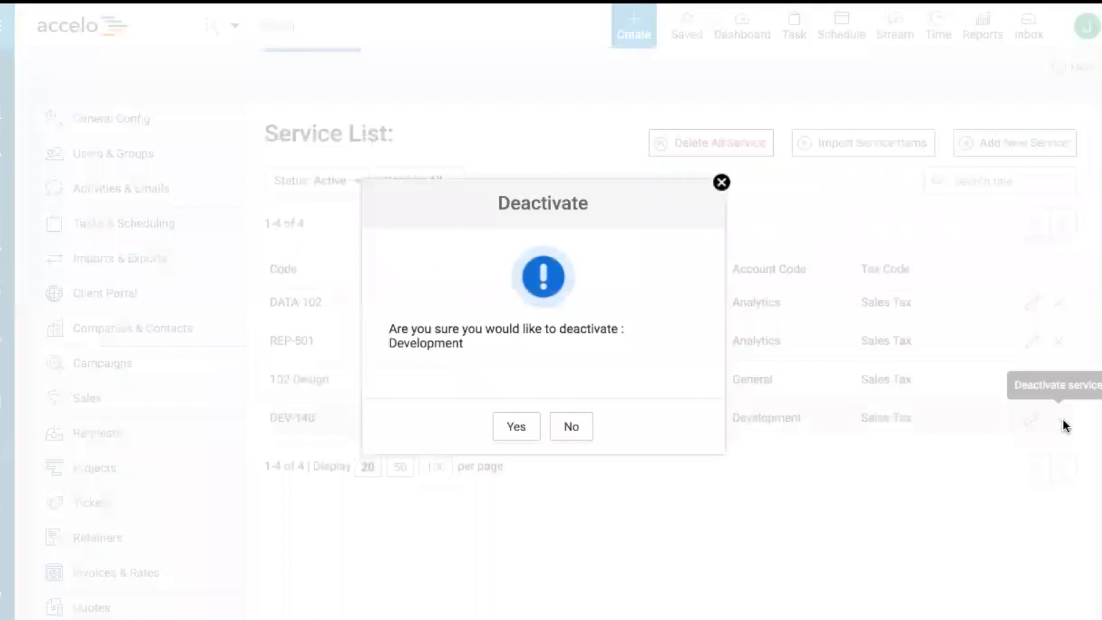
left_click(511, 427)
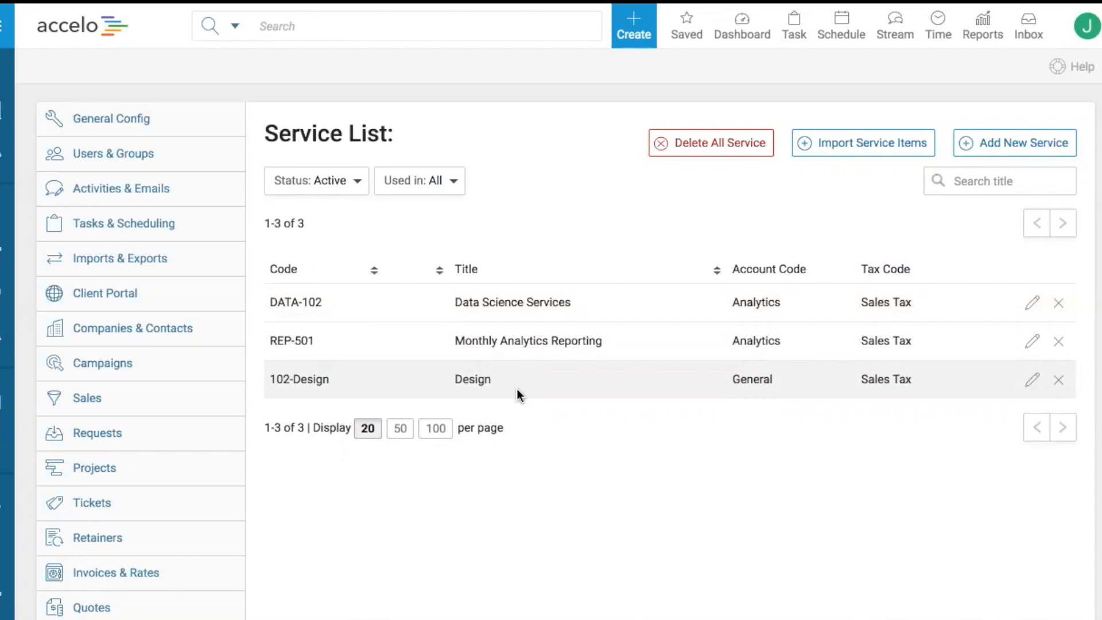
Add a service titled "Development" with code "DEV-101" and description "For all QA, Testing, Front End, Back End".
left_click(1000, 144)
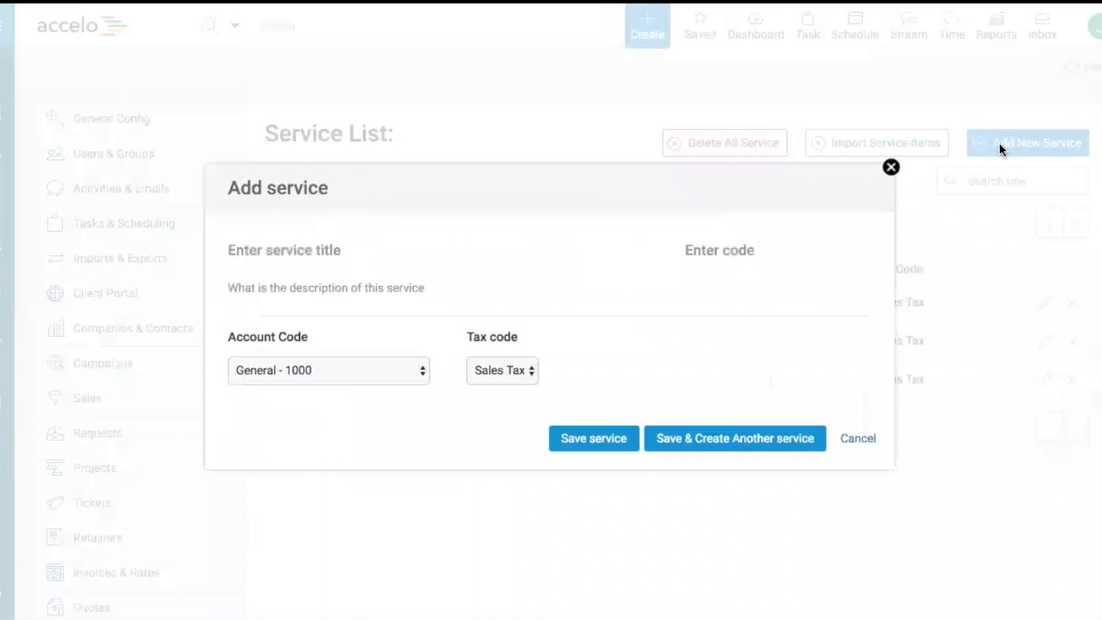
left_click(286, 253)
type("Development")
key("Tab")
type("DEV-101")
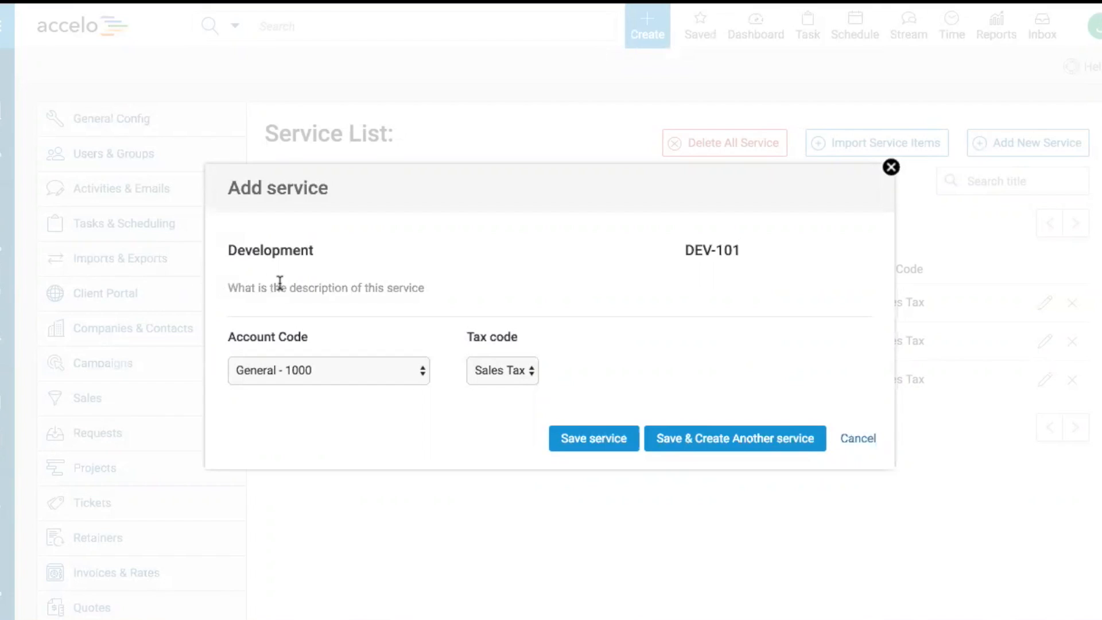
type("For all QA")
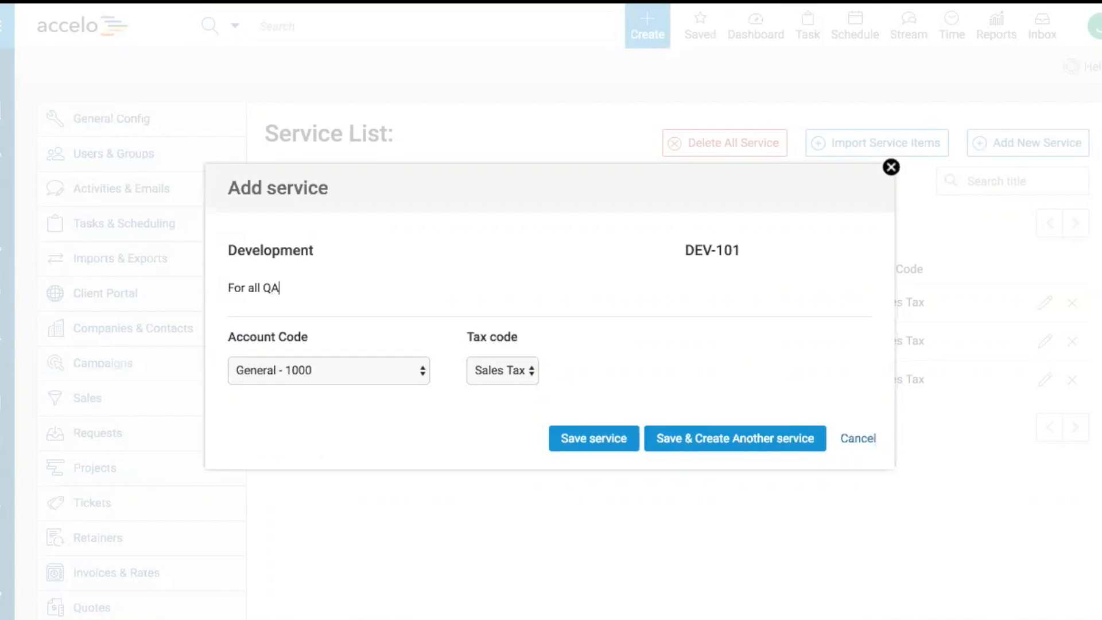
type(", Testing, Front End, ")
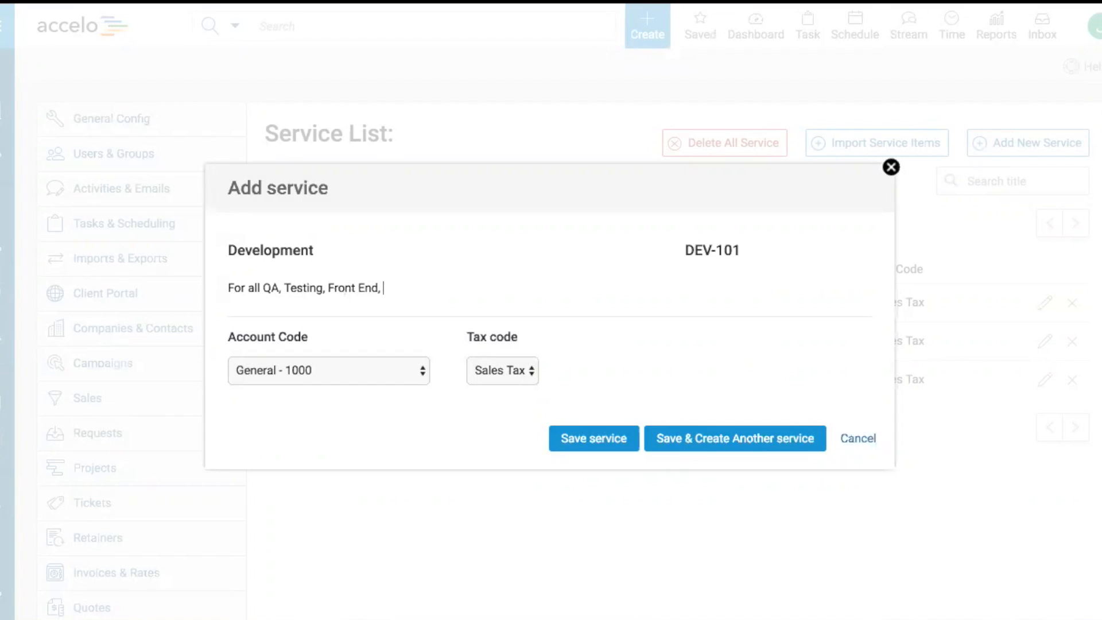
type("Back End")
Assign the new service the account code Development - 2000 and the Tax Free tax code, and save it.
left_click(341, 371)
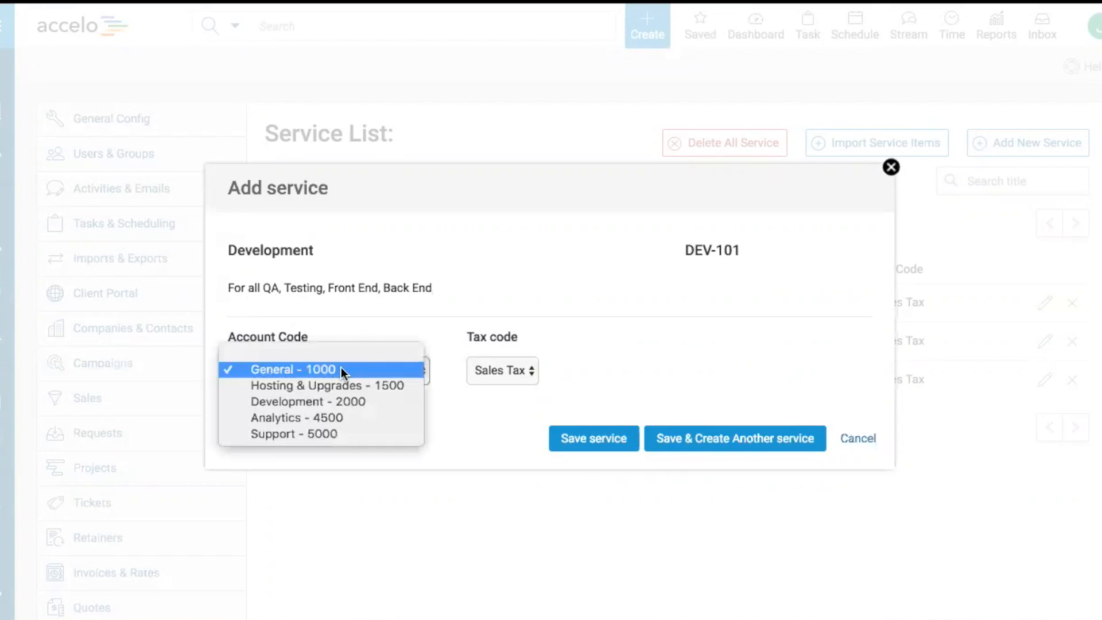
left_click(294, 406)
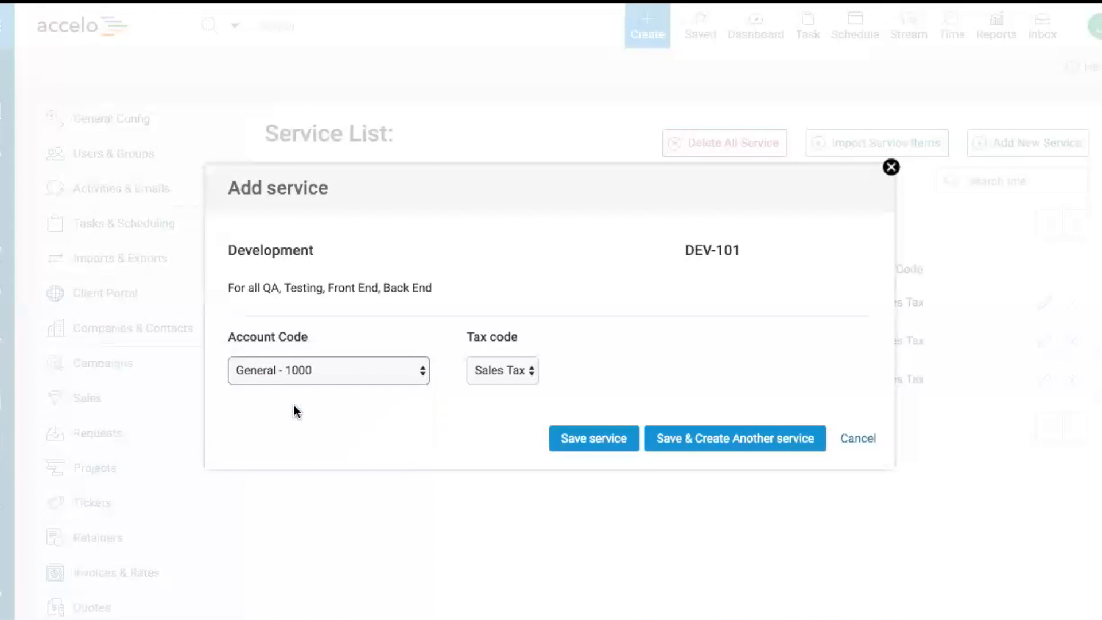
left_click(494, 367)
left_click(494, 381)
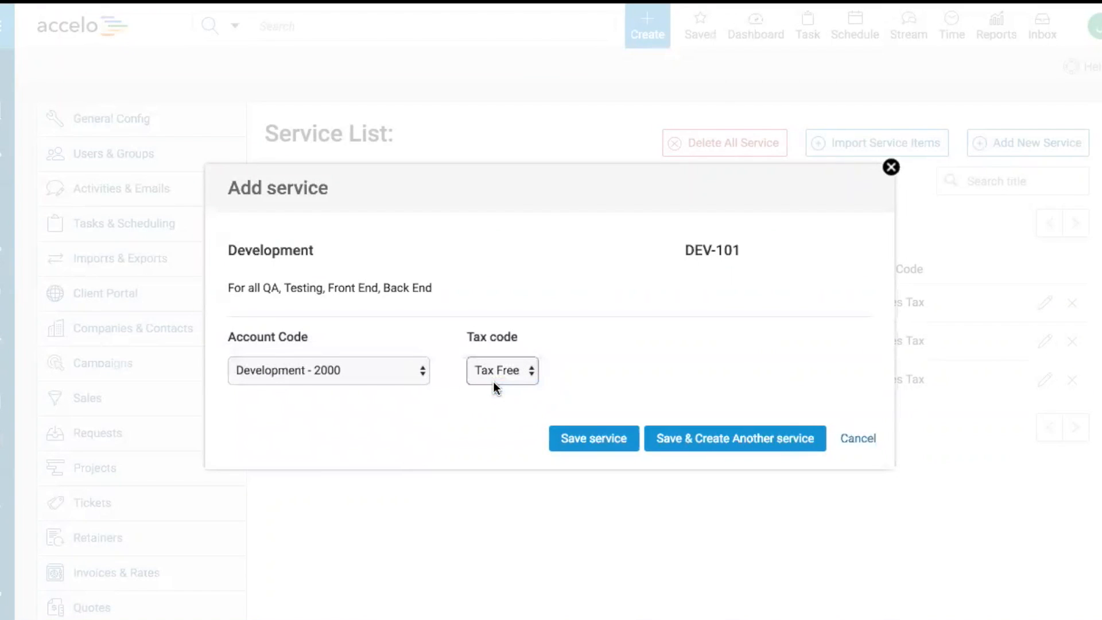
left_click(592, 444)
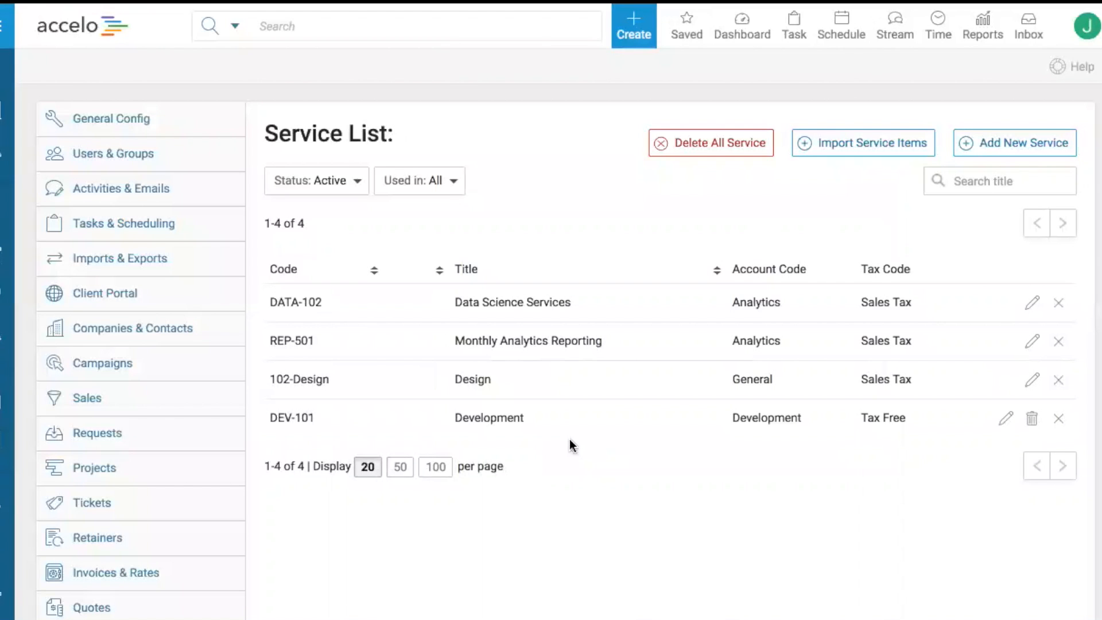
Open the Website project template for editing from the Projects configuration.
scroll(219, 417, "down", 1)
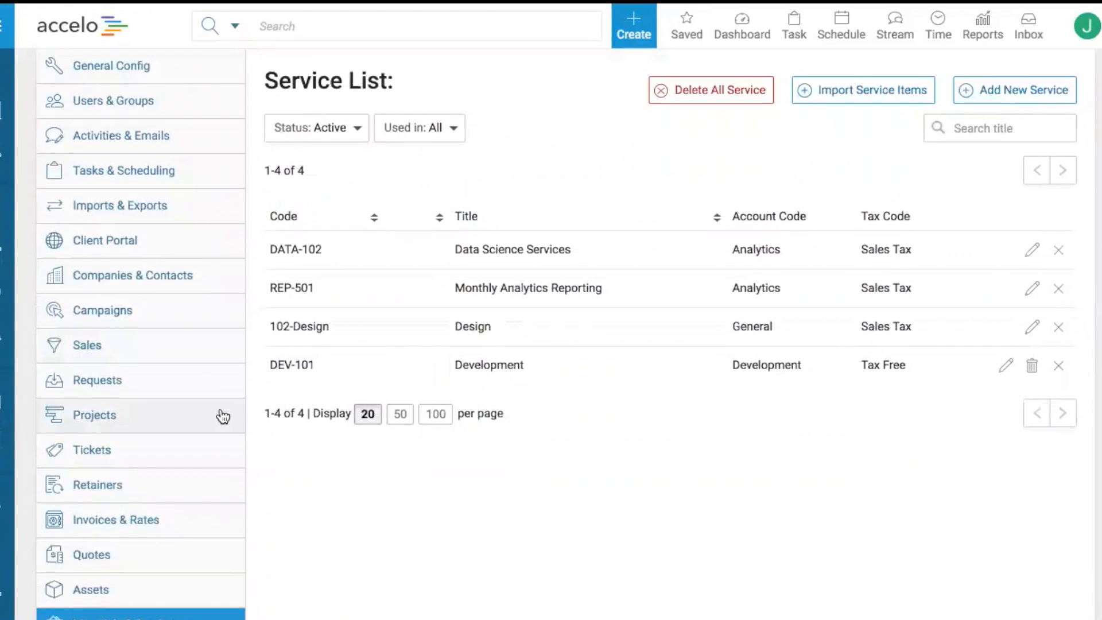
left_click(110, 414)
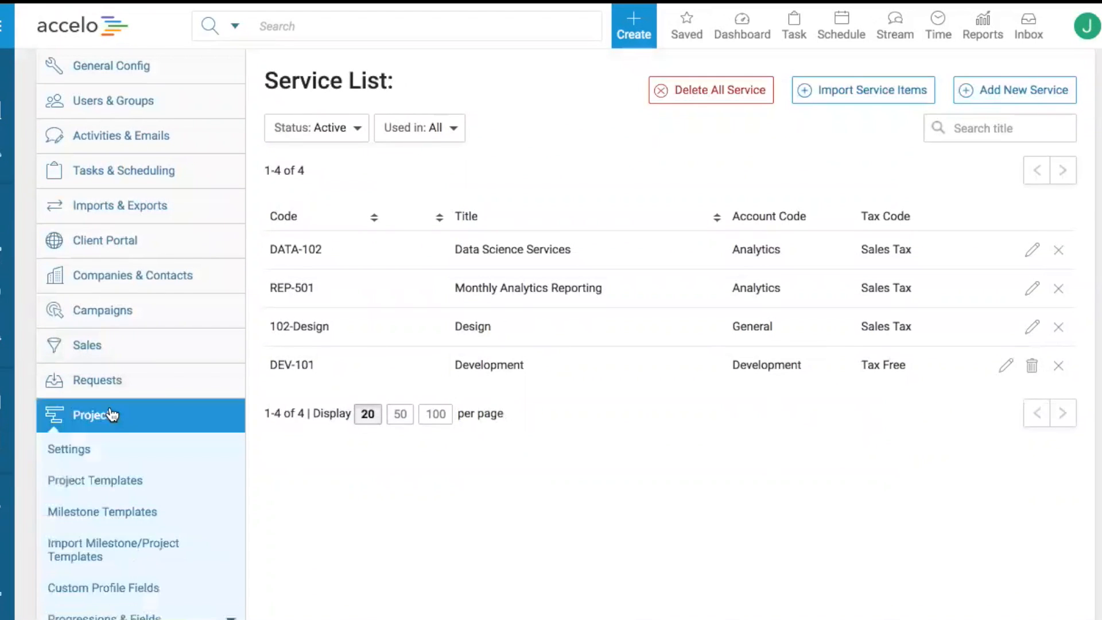
left_click(98, 481)
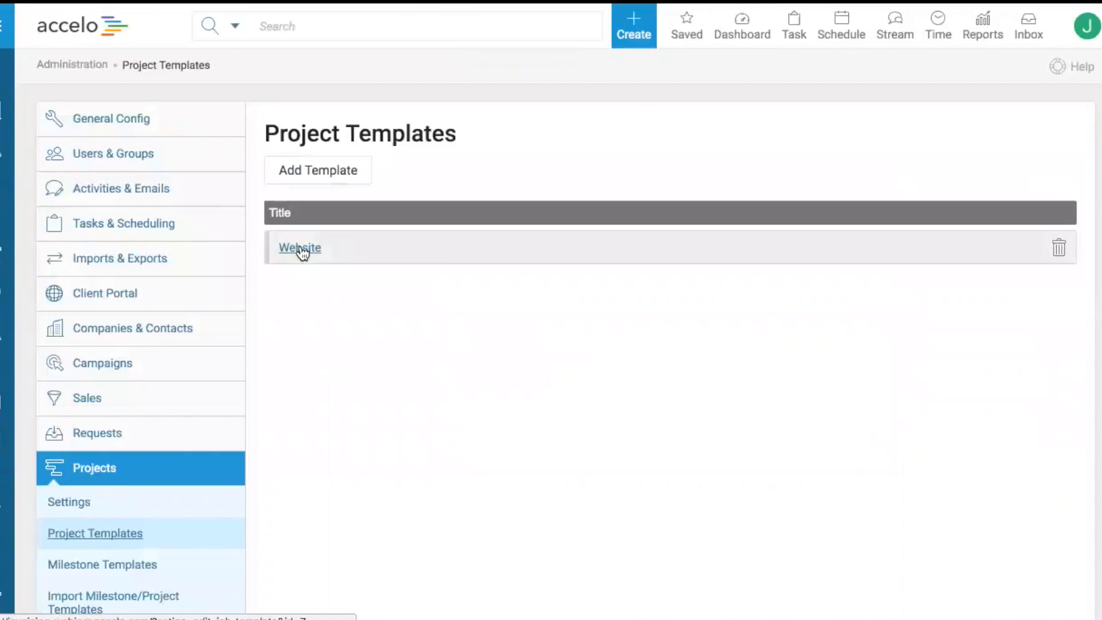
left_click(300, 249)
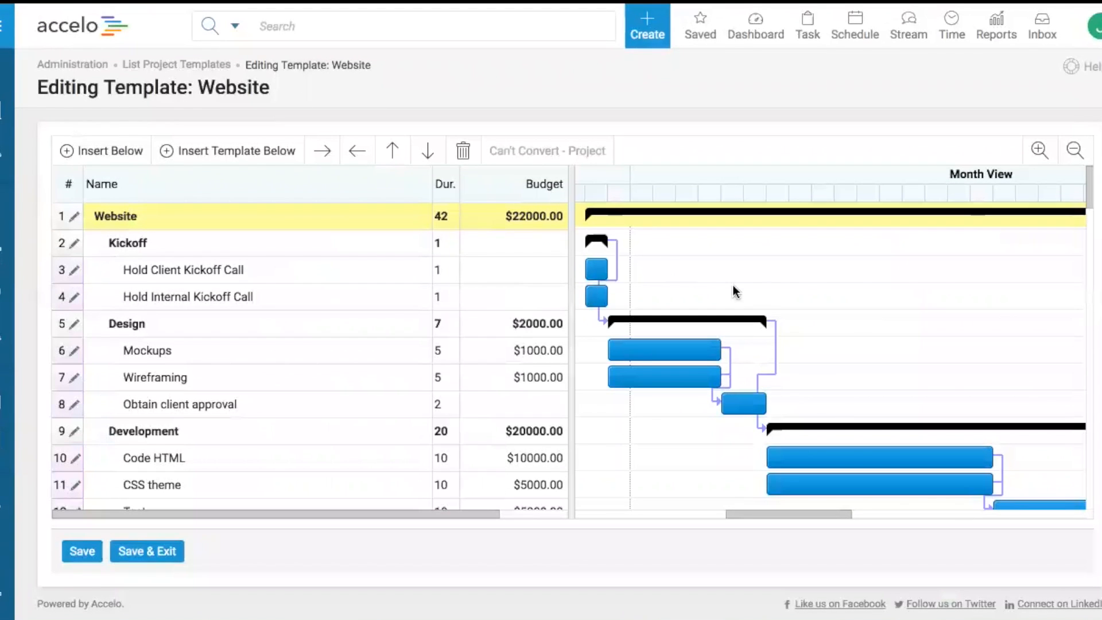
scroll(732, 285, "down", 2)
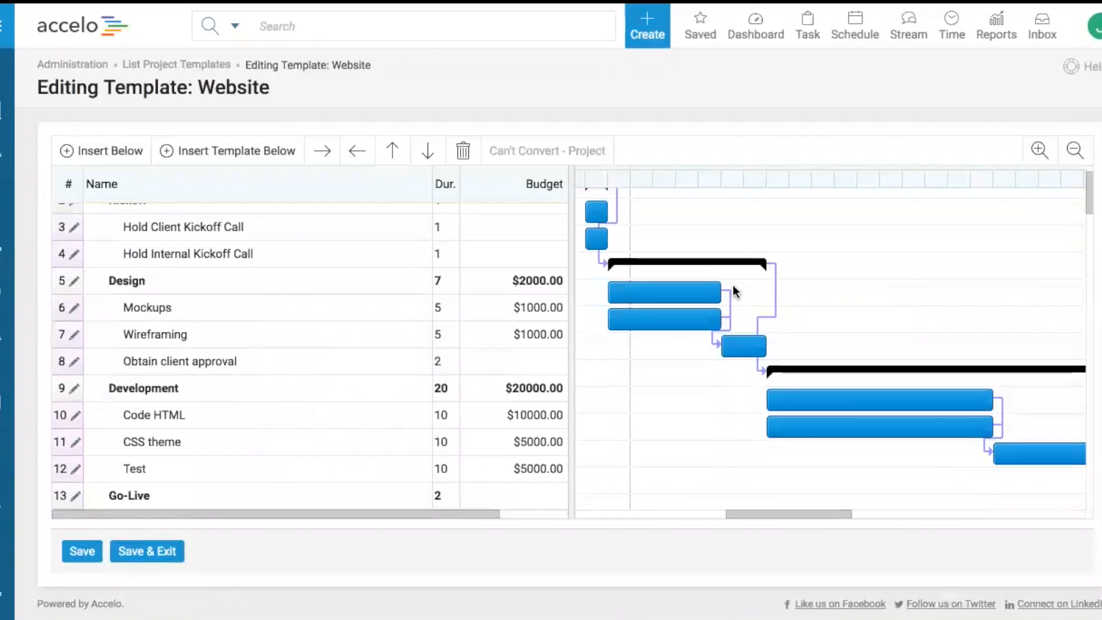
Set the service item in the Code HTML task's budget to DEV-101 Development and confirm the task changes.
left_click(75, 350)
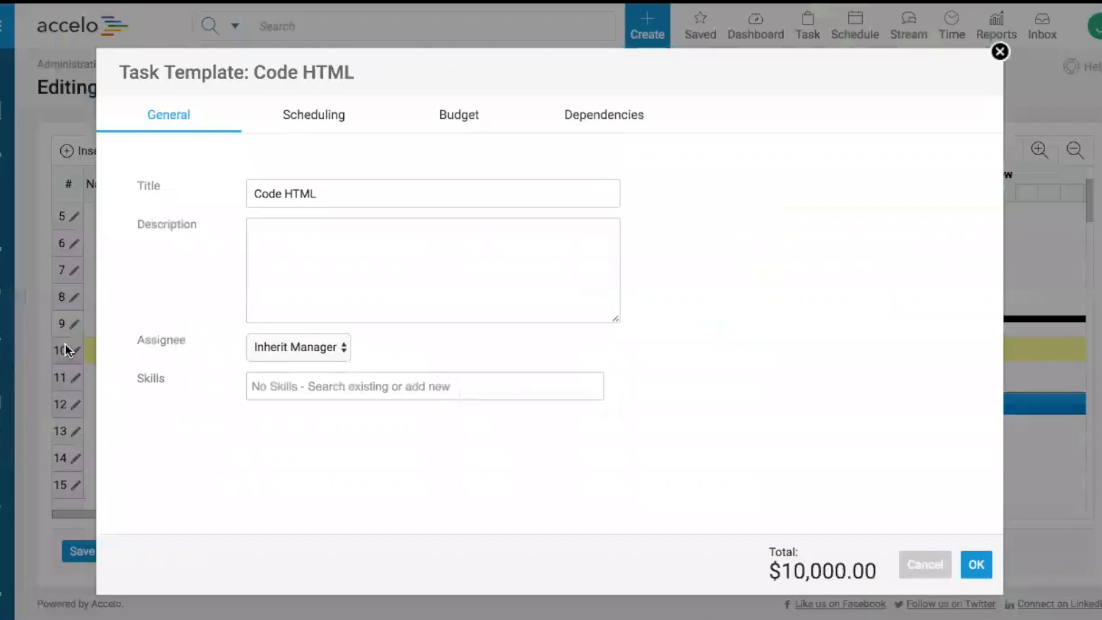
left_click(463, 117)
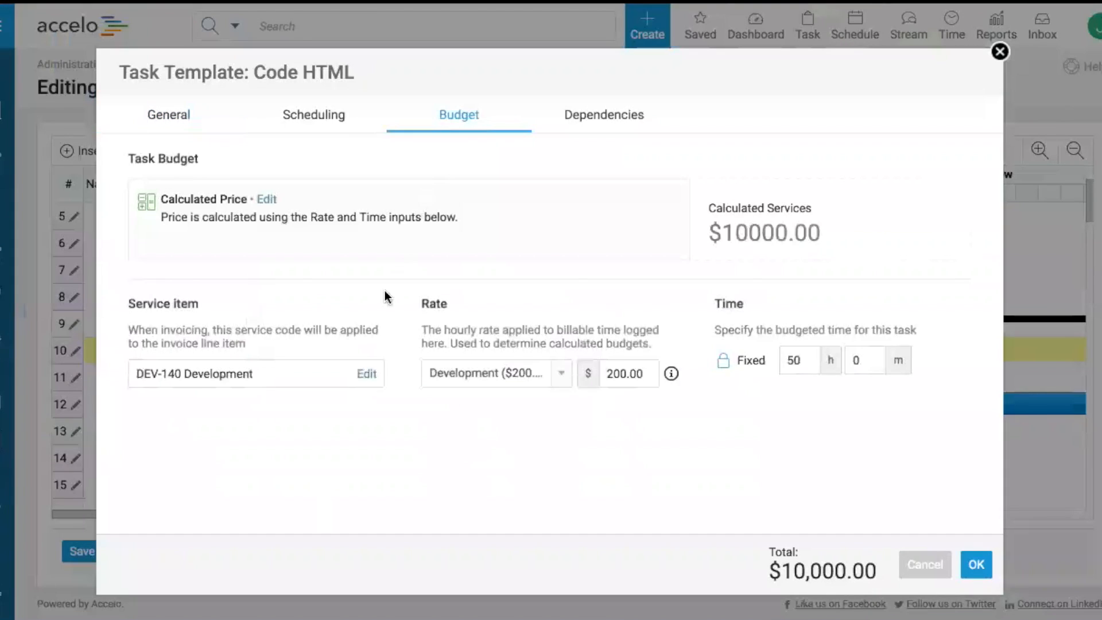
left_click(365, 376)
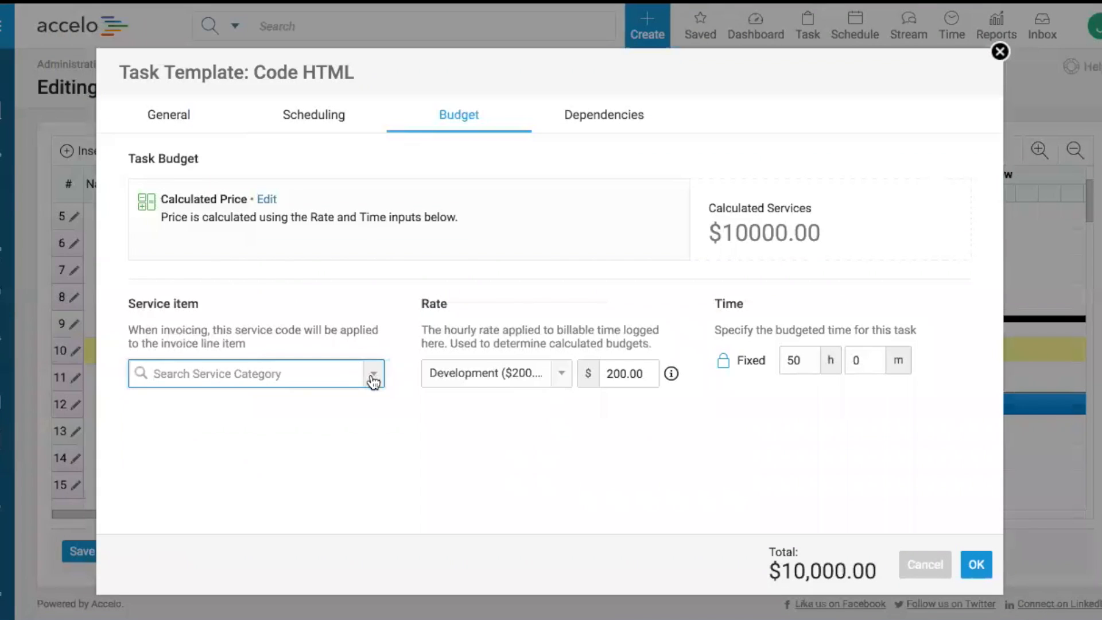
left_click(373, 378)
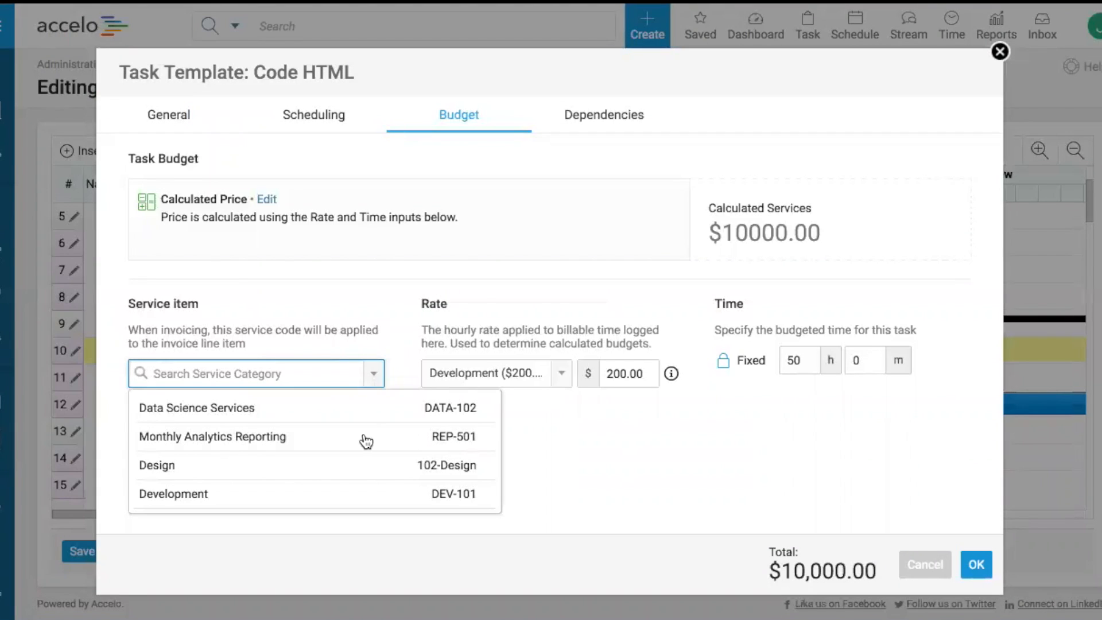
left_click(345, 493)
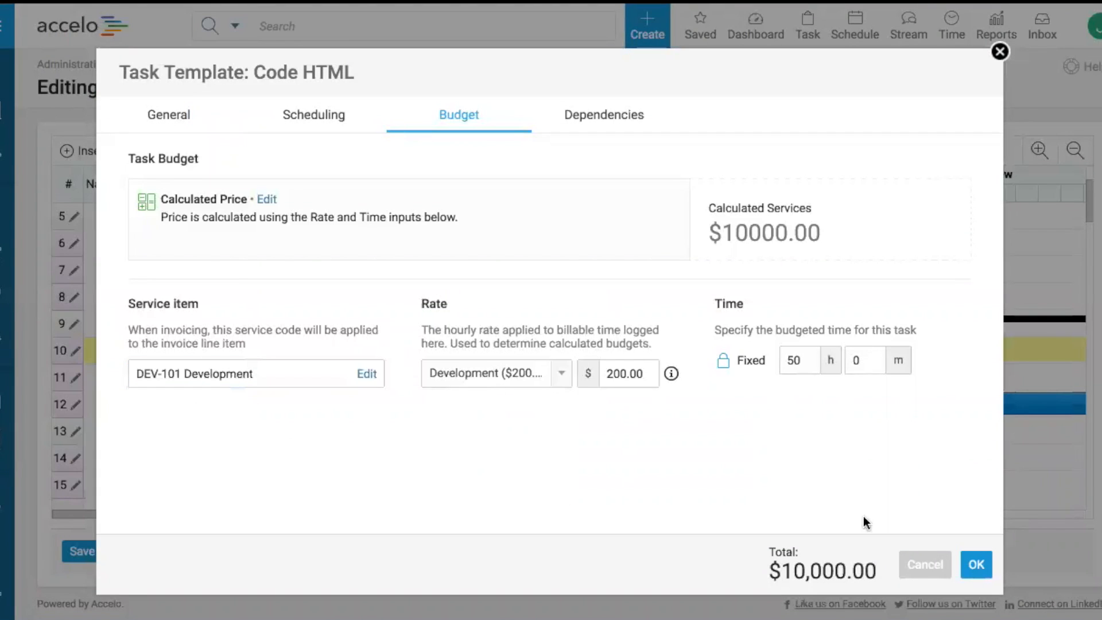
left_click(976, 564)
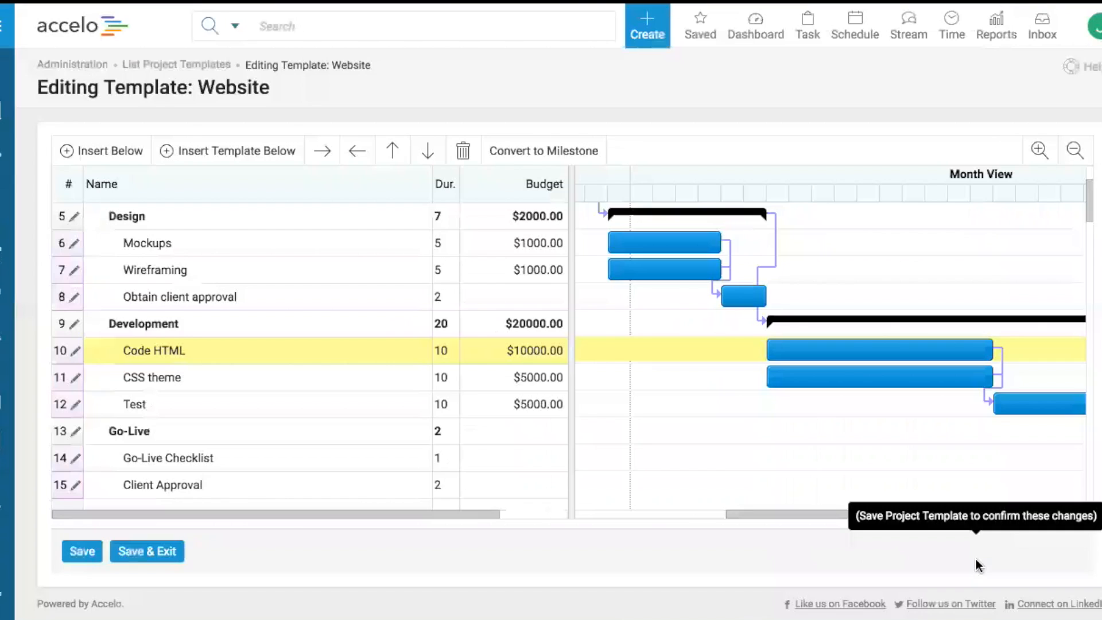
Set the service item in the CSS theme task's budget to DEV-101 Development, confirm the task, and save and exit the Website template.
left_click(69, 381)
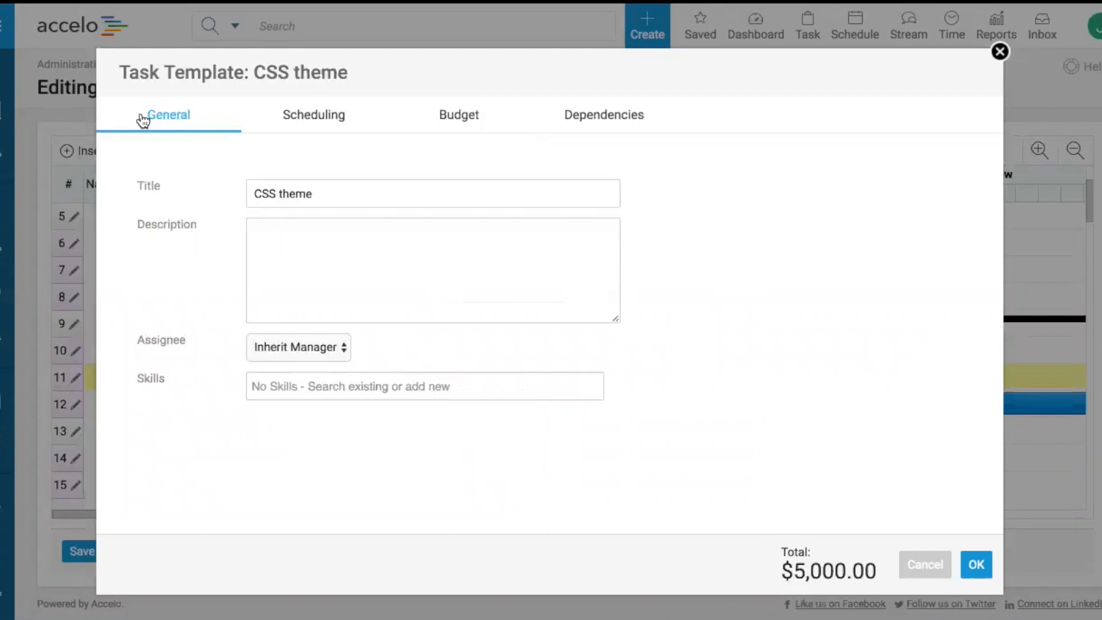
left_click(458, 127)
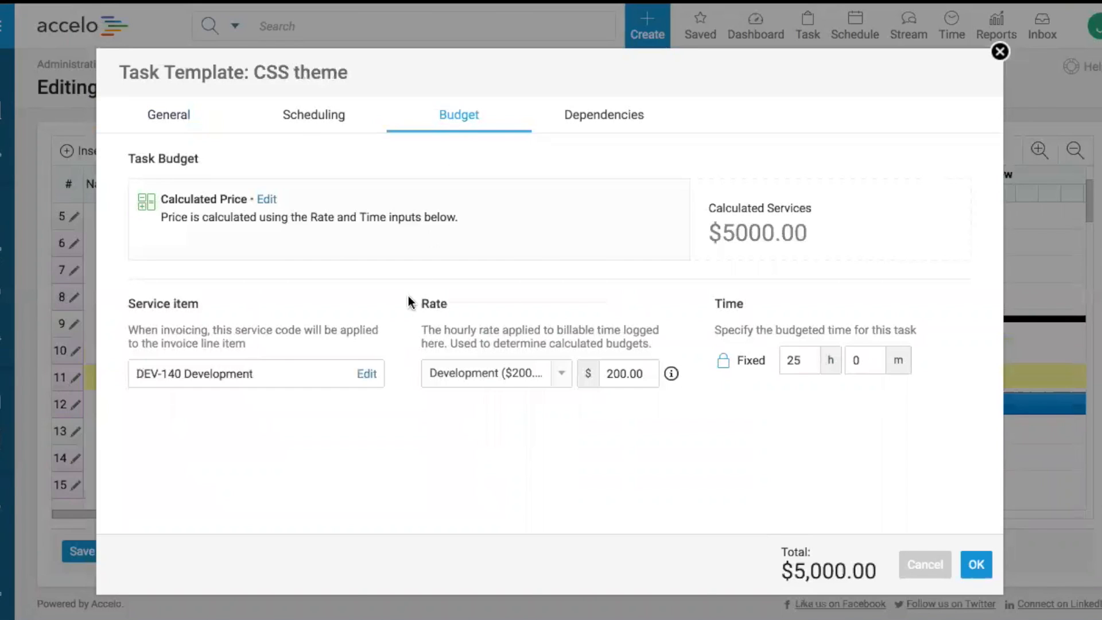
left_click(367, 375)
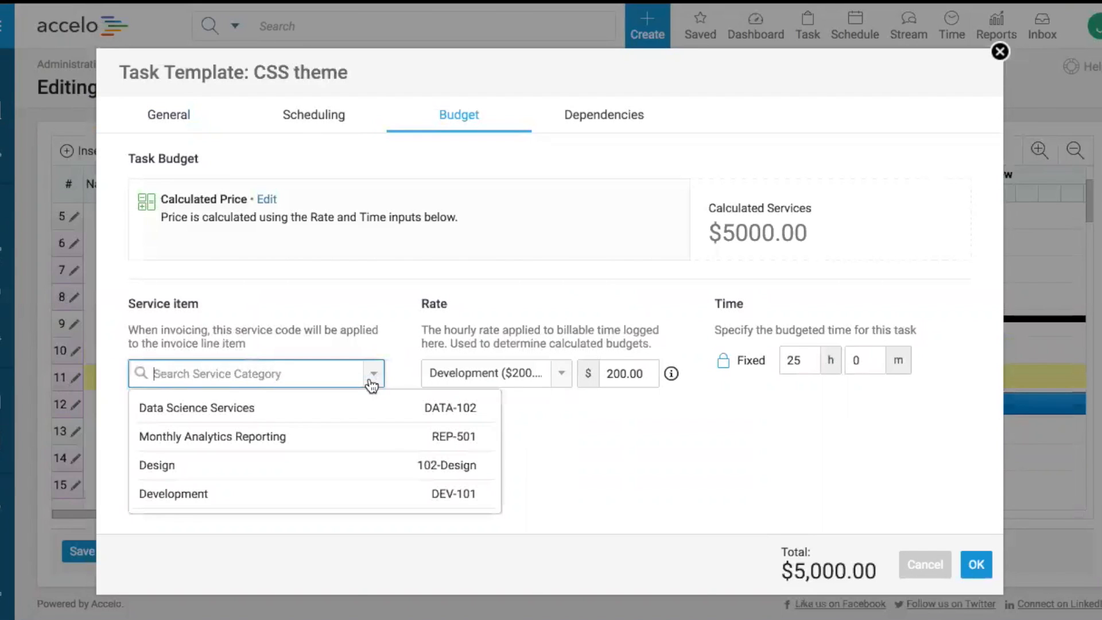
left_click(190, 497)
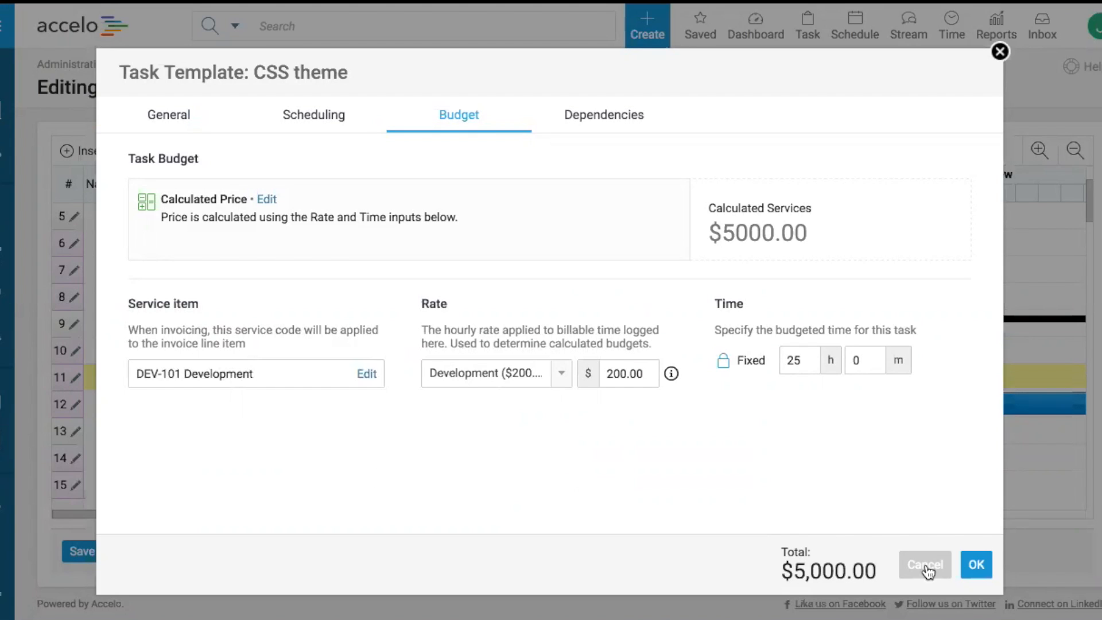
left_click(977, 568)
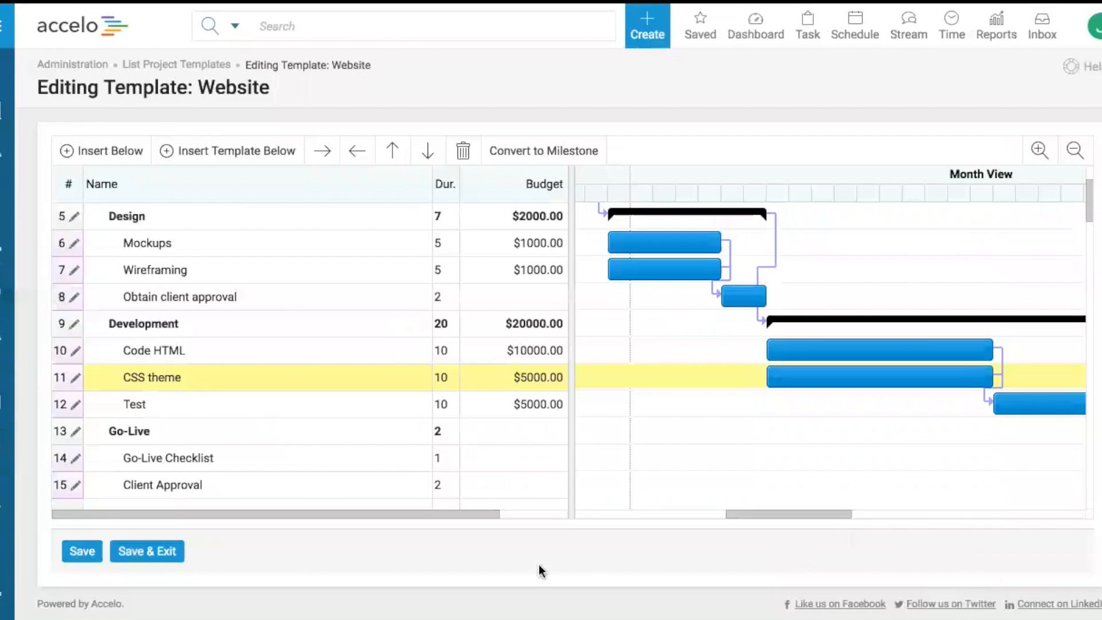
left_click(146, 553)
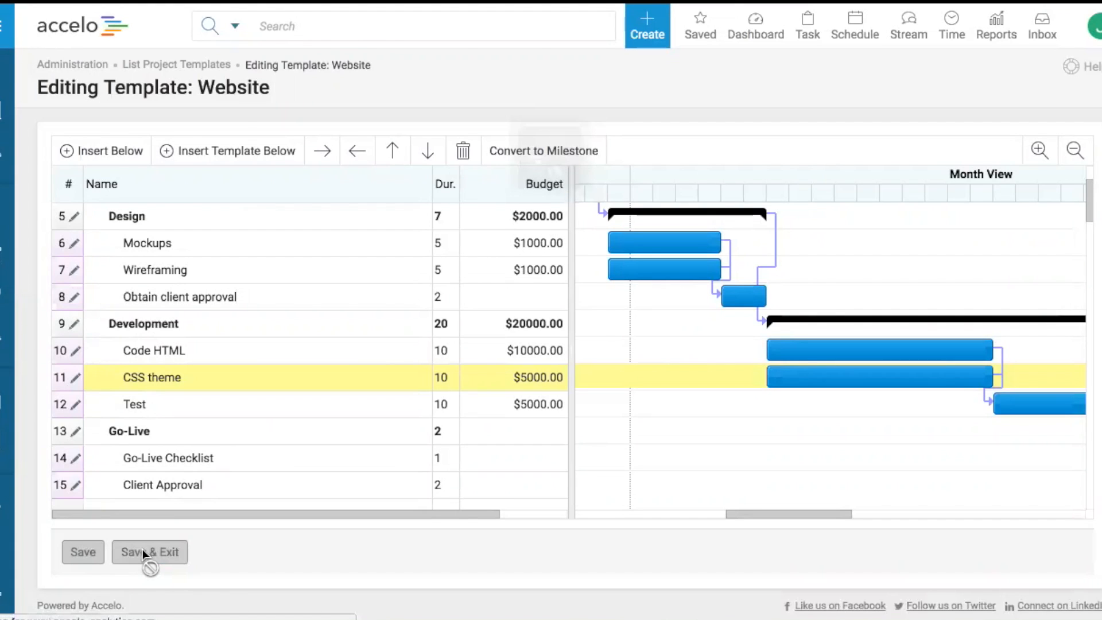
Open the list of materials from the Materials & Services configuration.
scroll(210, 336, "down", 5)
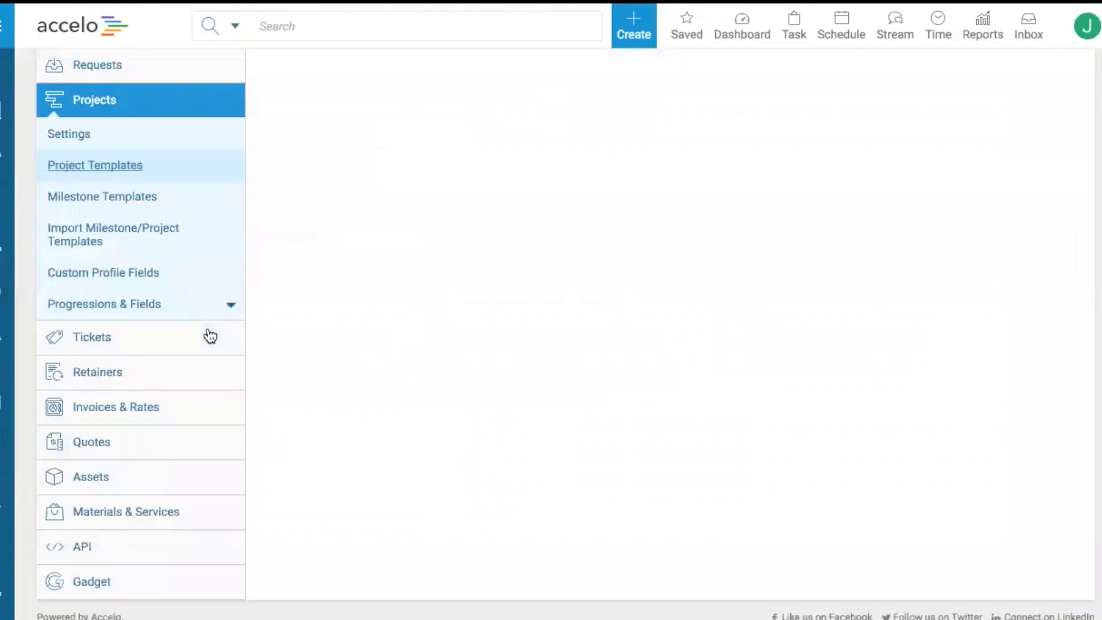
left_click(128, 514)
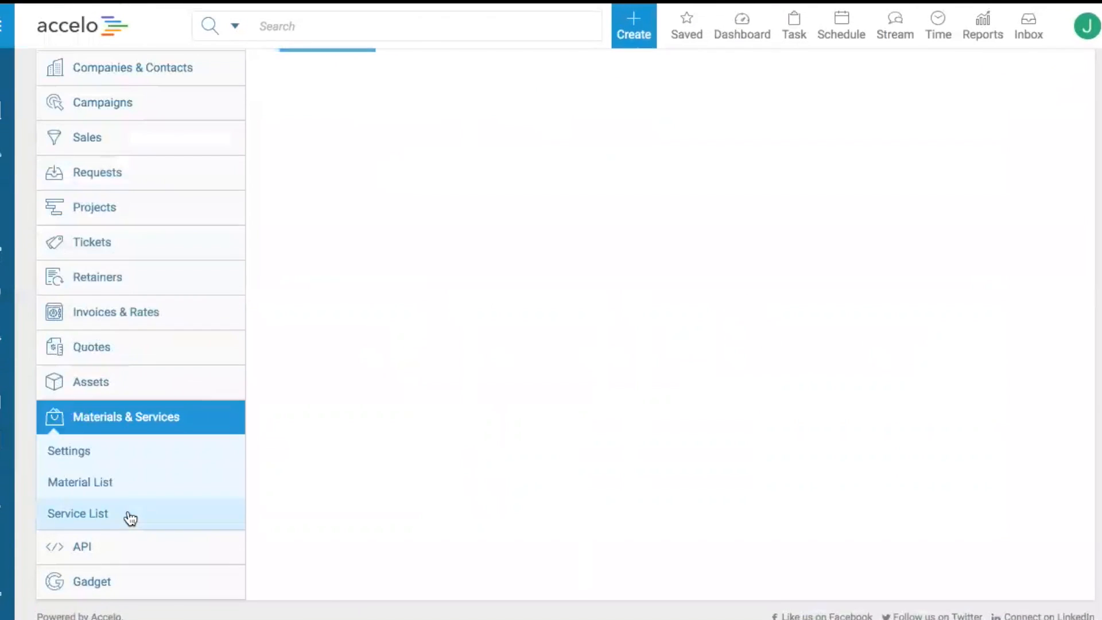
left_click(63, 486)
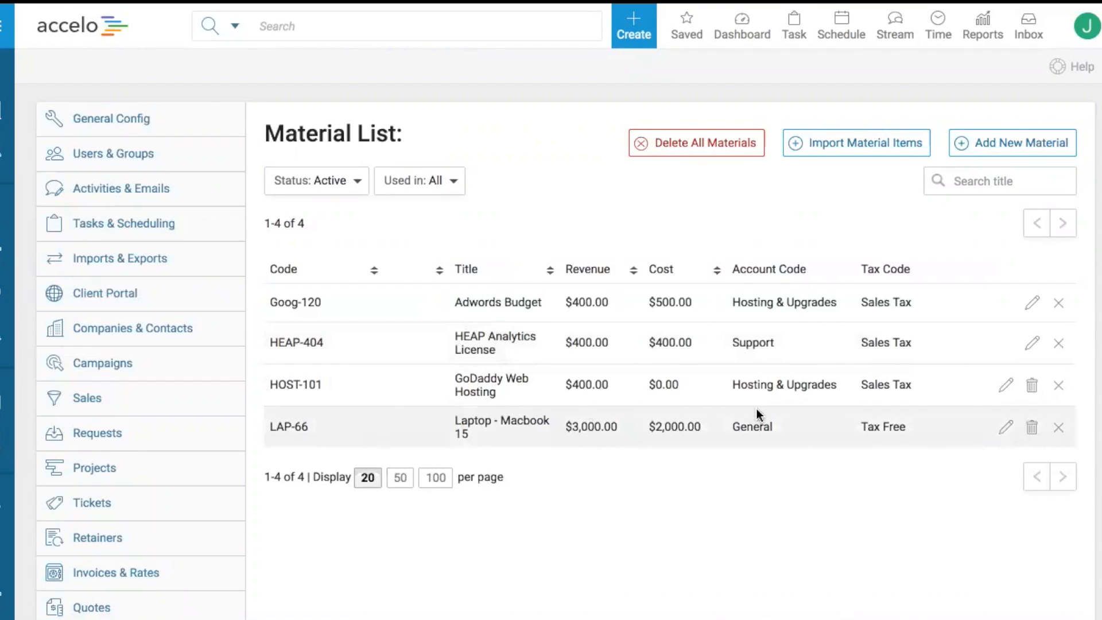
Edit the Laptop - Macbook 15 material with account code General - 1000 and tax code Tax Free, and save it.
left_click(1009, 429)
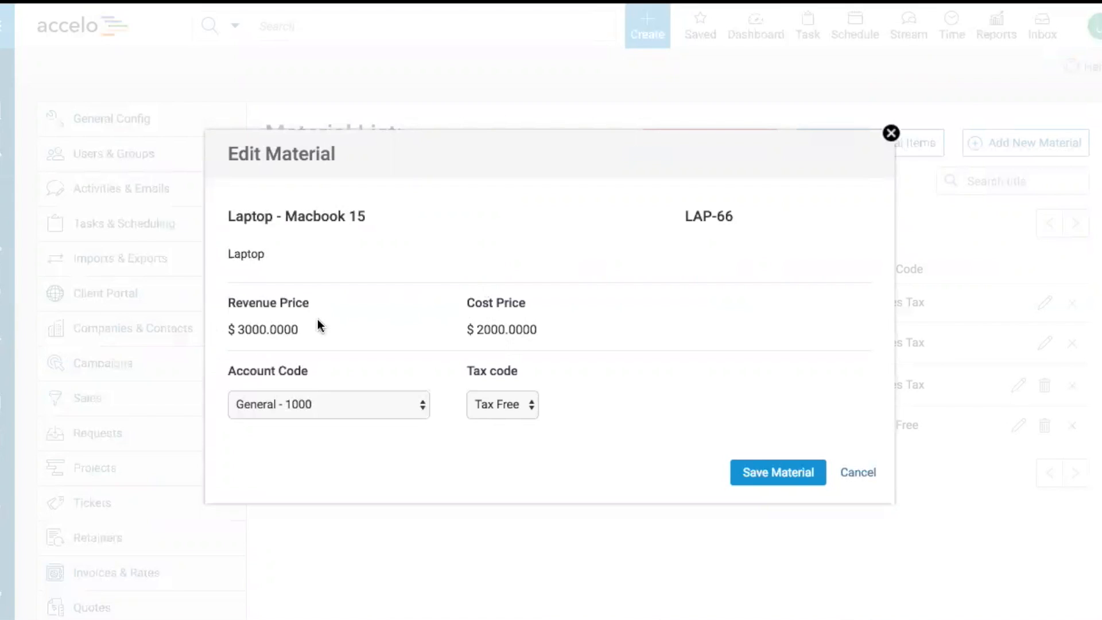
left_click(270, 401)
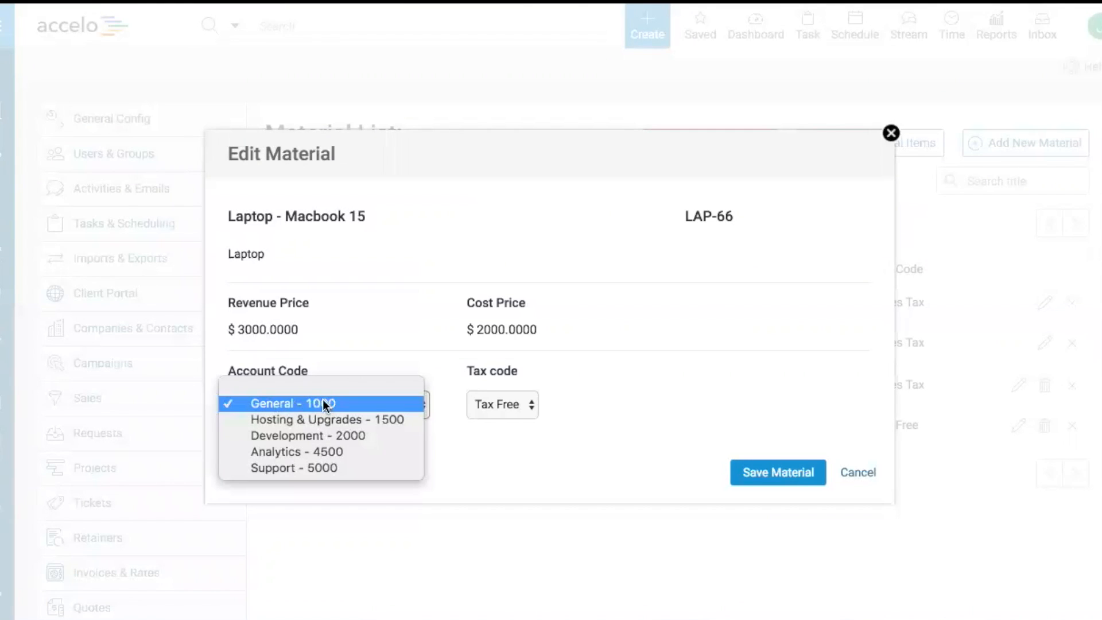
left_click(308, 403)
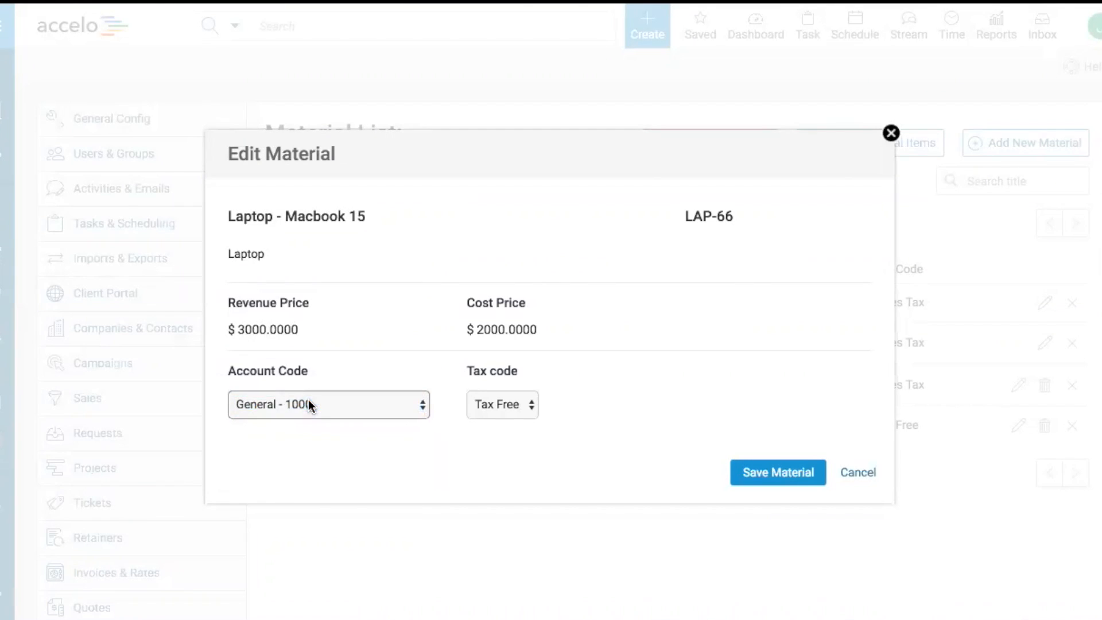
left_click(504, 408)
left_click(534, 404)
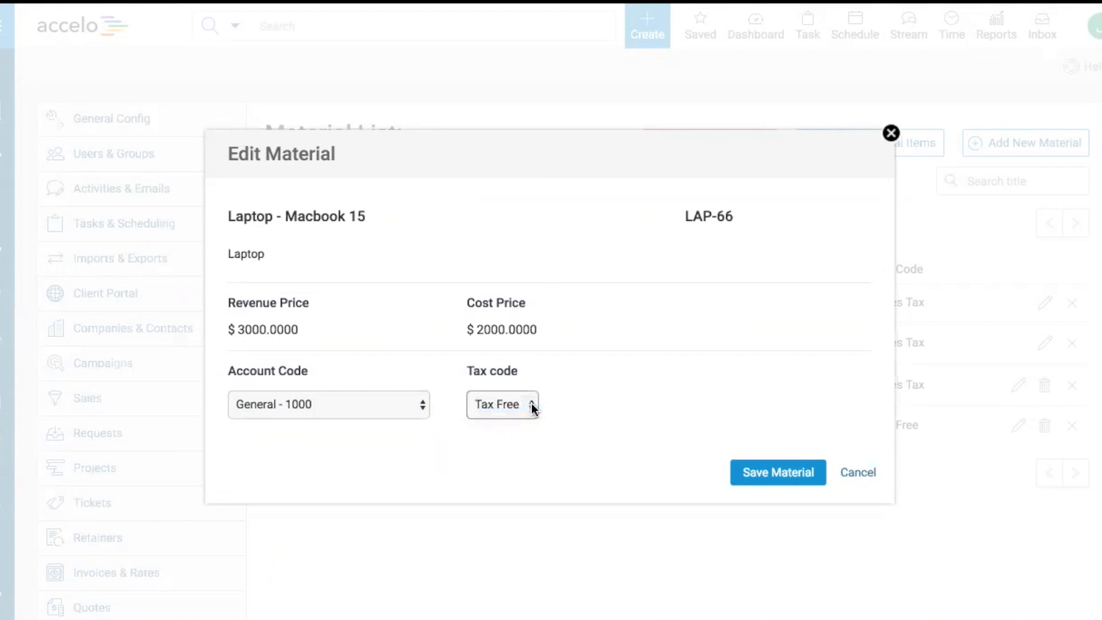
left_click(771, 478)
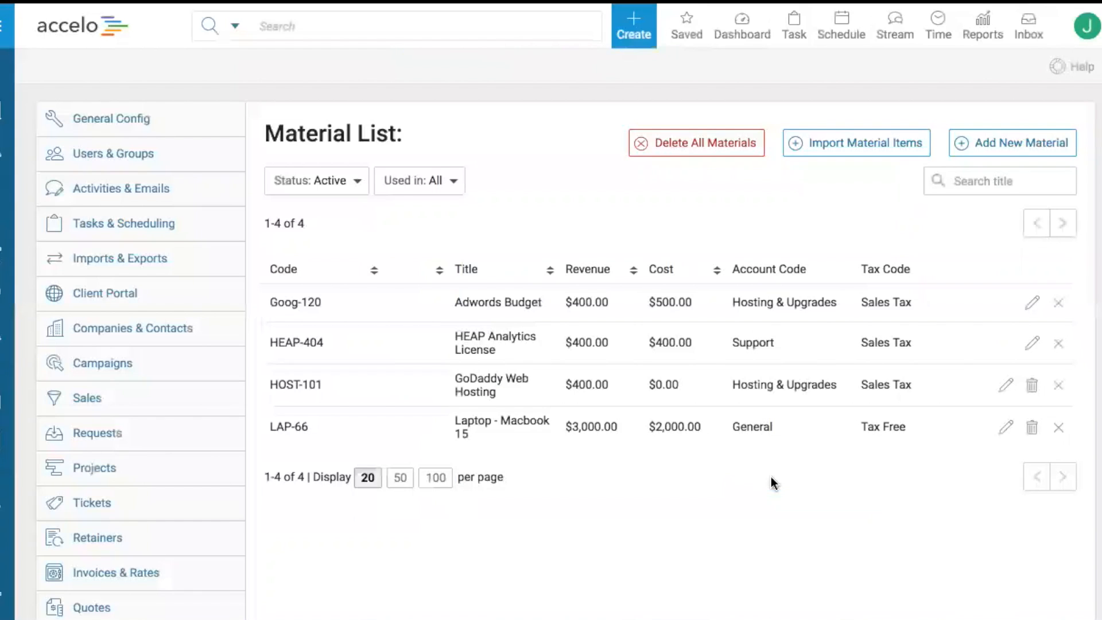
left_click(276, 2)
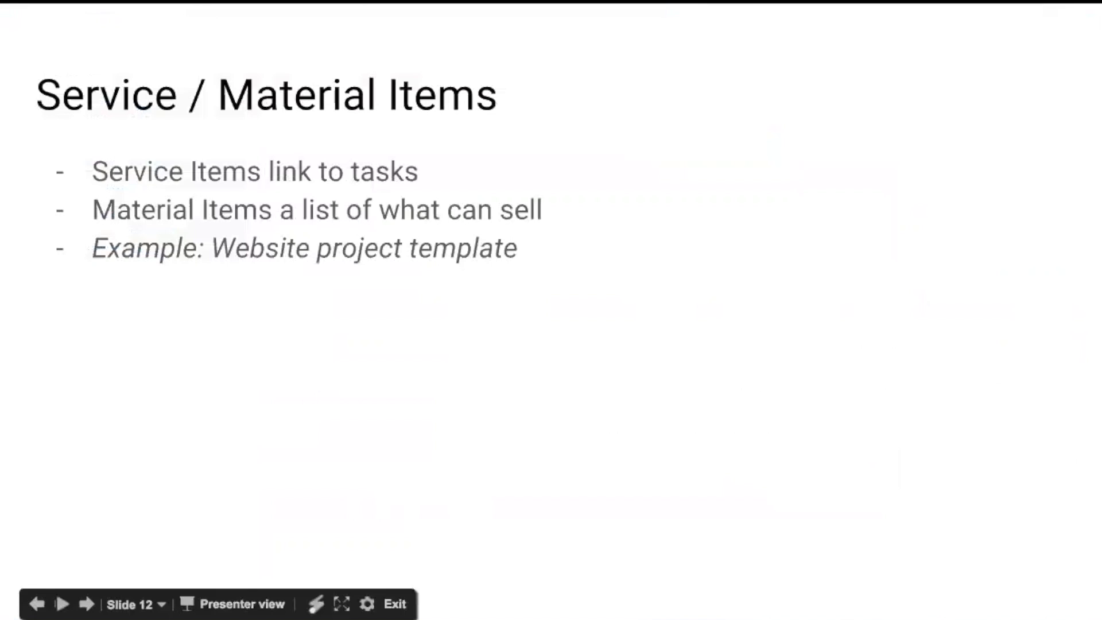
key("Right")
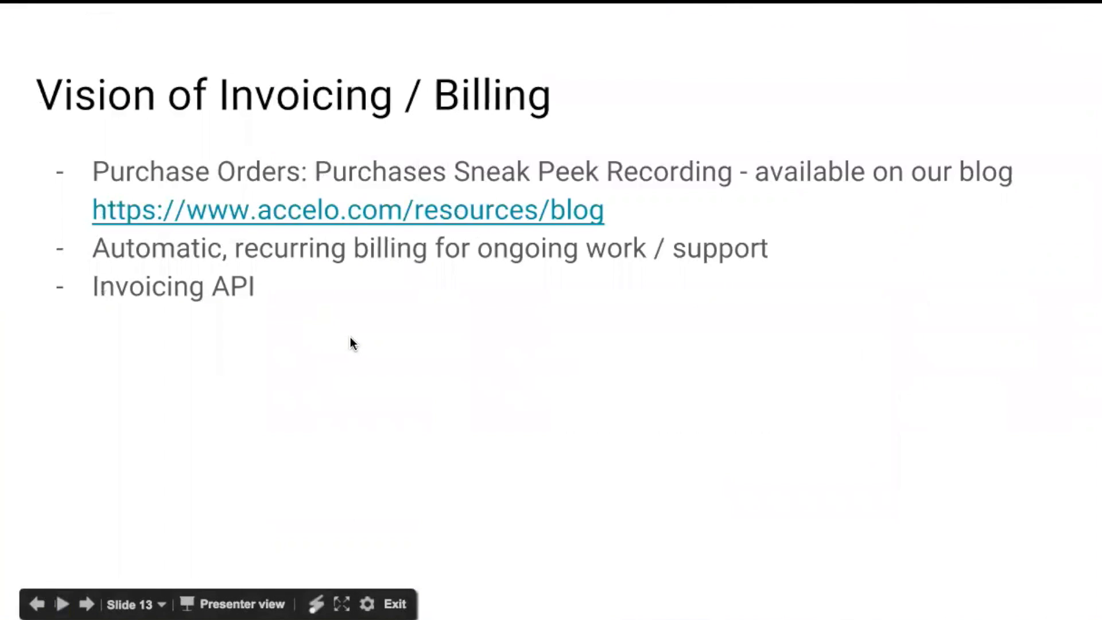